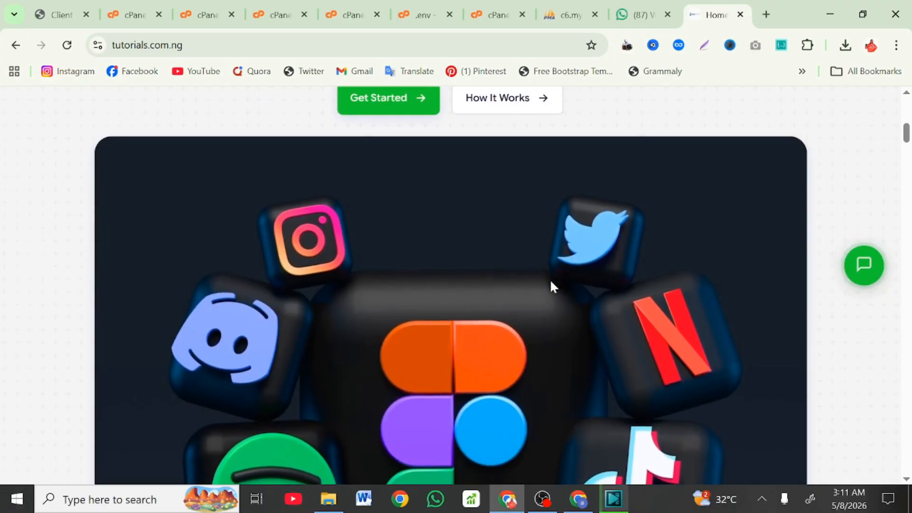
Step: Scroll the tutorials.com.ng landing page until the /register Create Account form appears
scroll(551, 287, "down", 1)
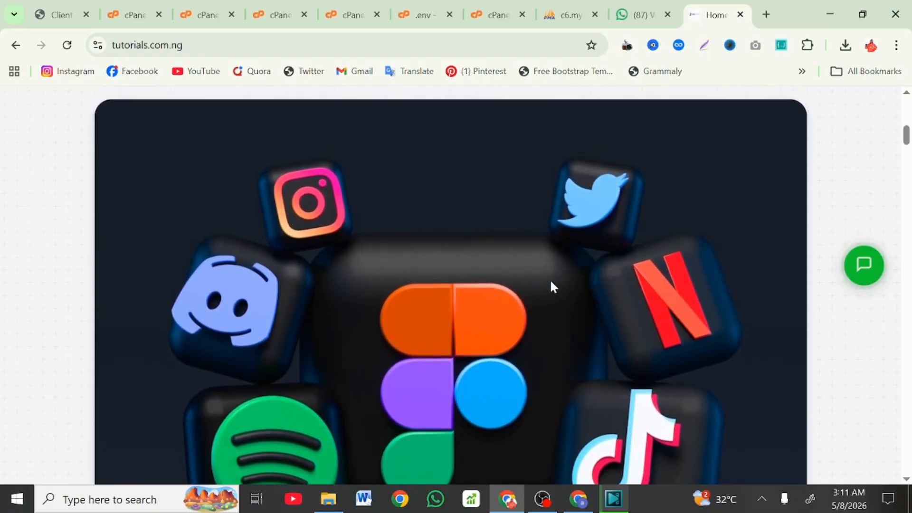
scroll(551, 284, "down", 3)
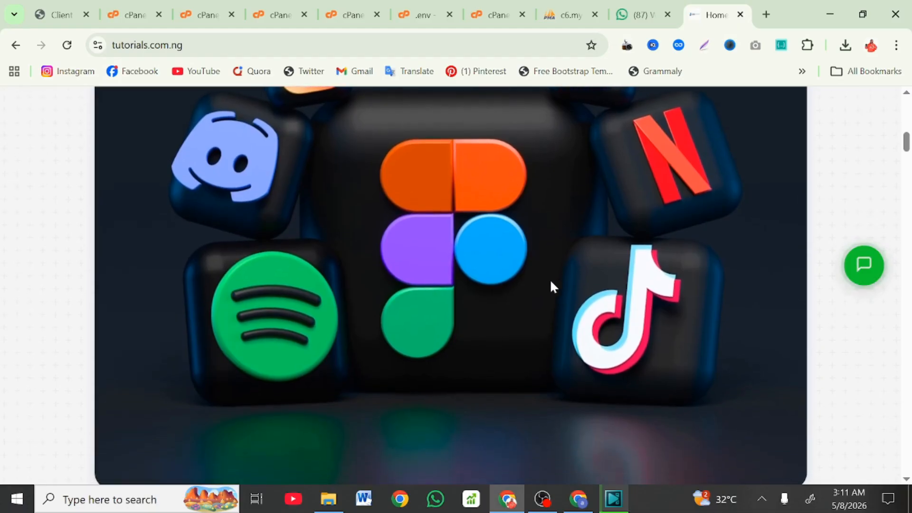
scroll(551, 285, "down", 3)
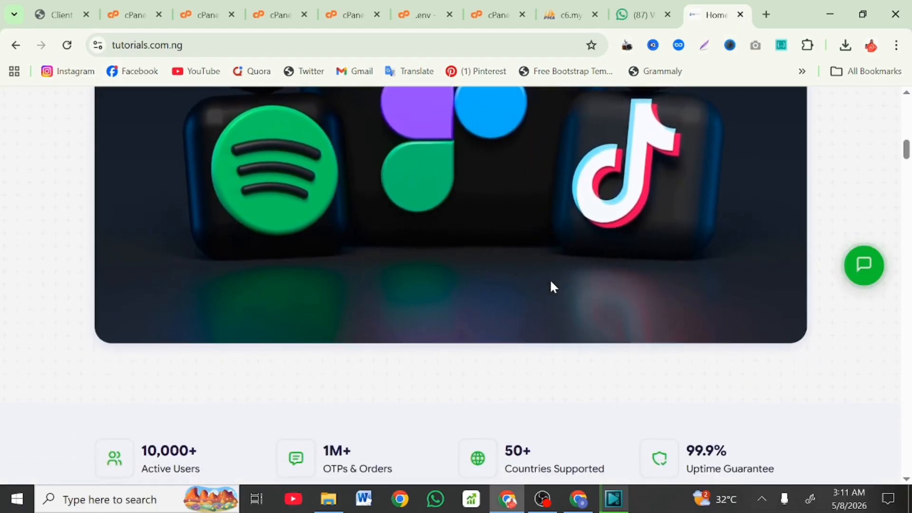
scroll(551, 284, "down", 3)
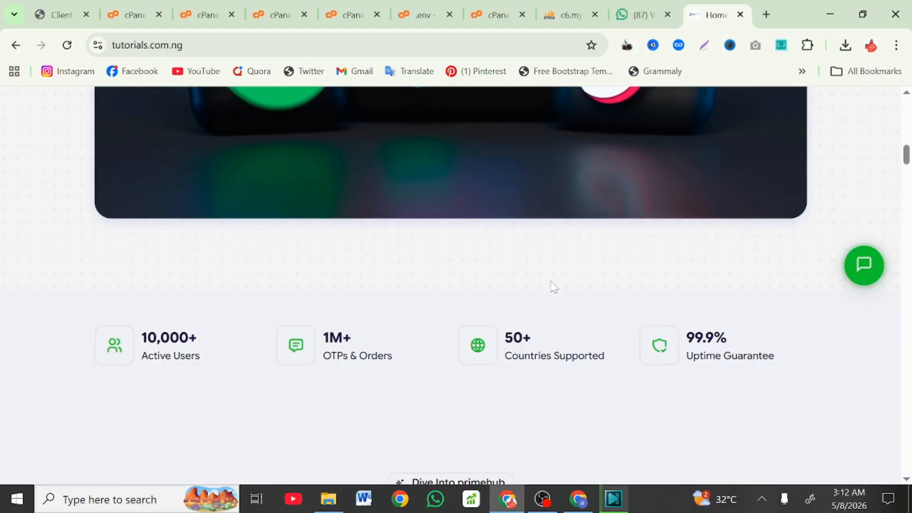
scroll(551, 284, "down", 3)
scroll(550, 285, "up", 10)
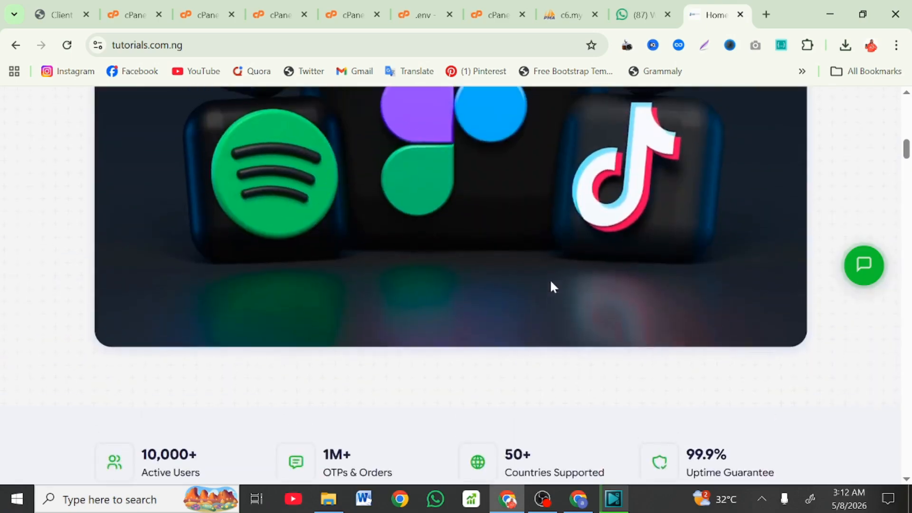
scroll(549, 285, "down", 15)
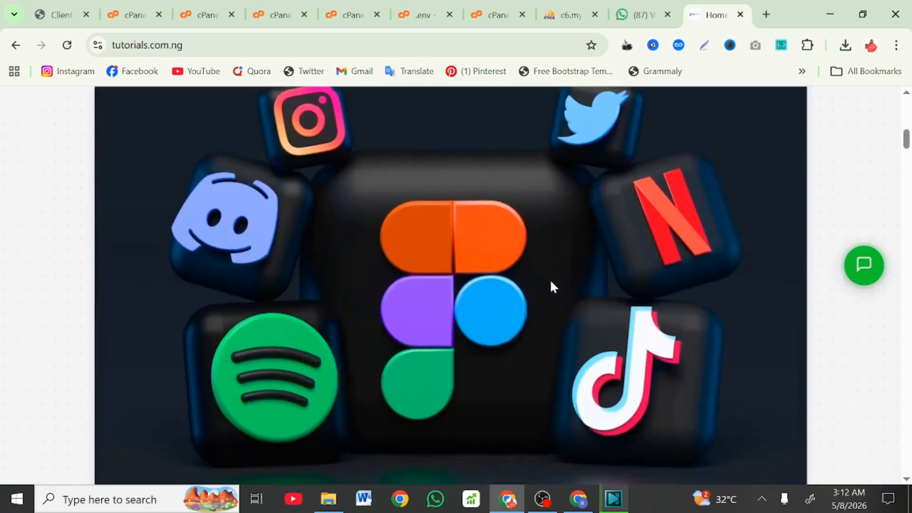
scroll(553, 286, "down", 15)
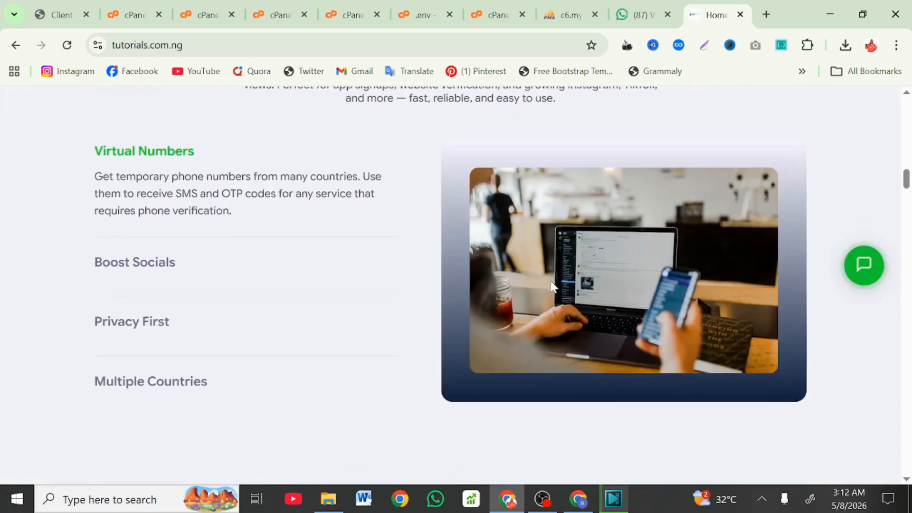
scroll(553, 287, "down", 5)
scroll(553, 286, "up", 3)
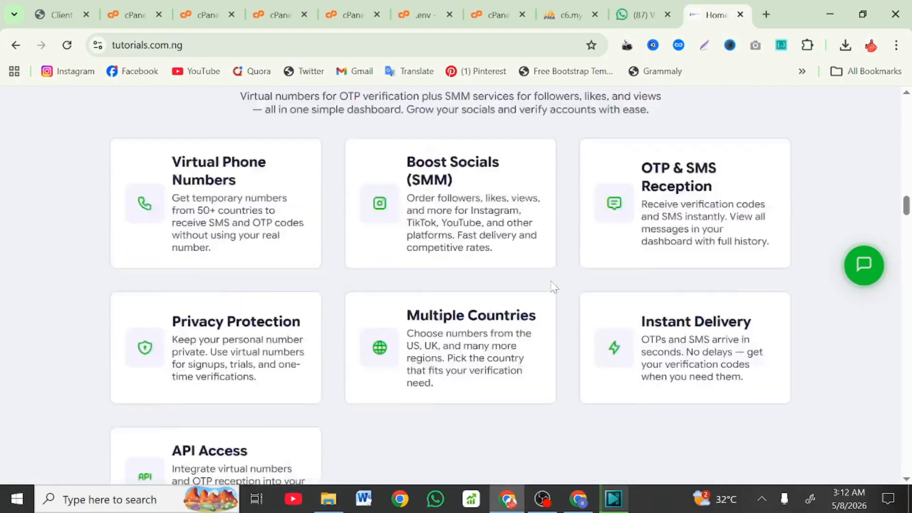
scroll(553, 287, "down", 8)
scroll(550, 285, "down", 15)
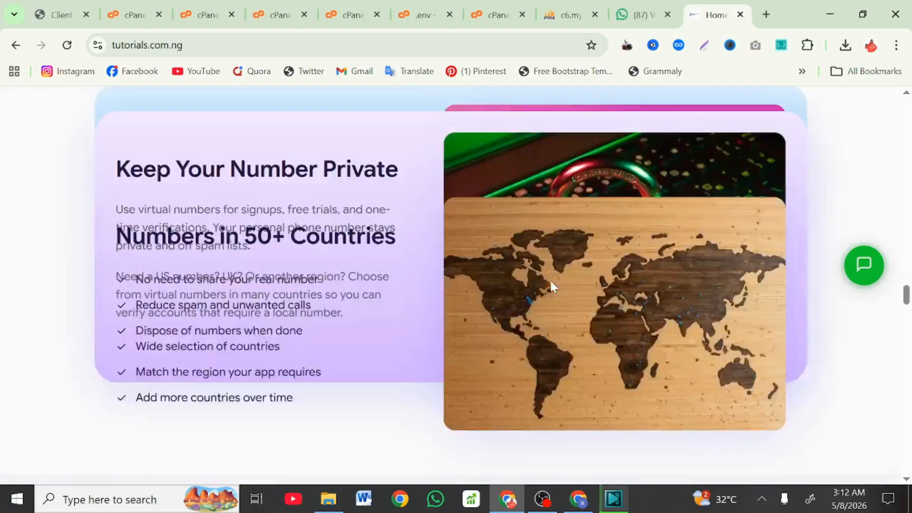
scroll(551, 285, "down", 20)
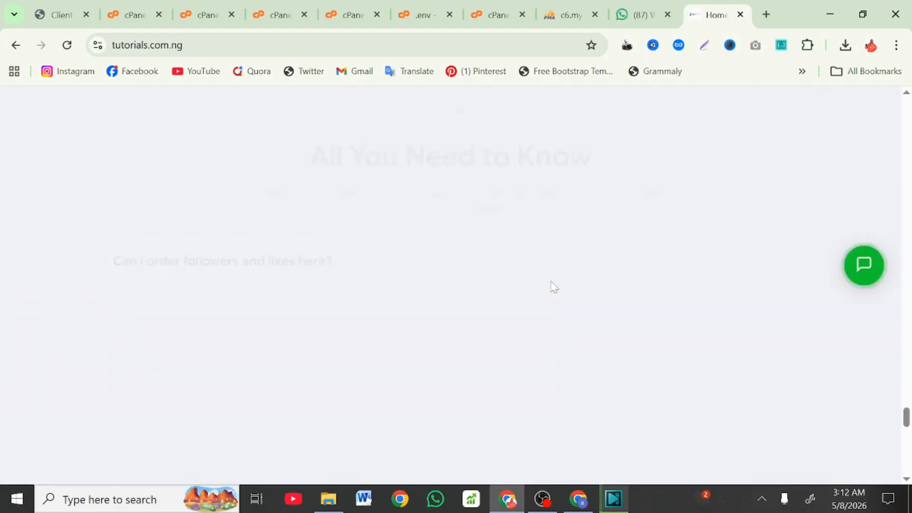
scroll(551, 285, "down", 4)
scroll(550, 284, "up", 20)
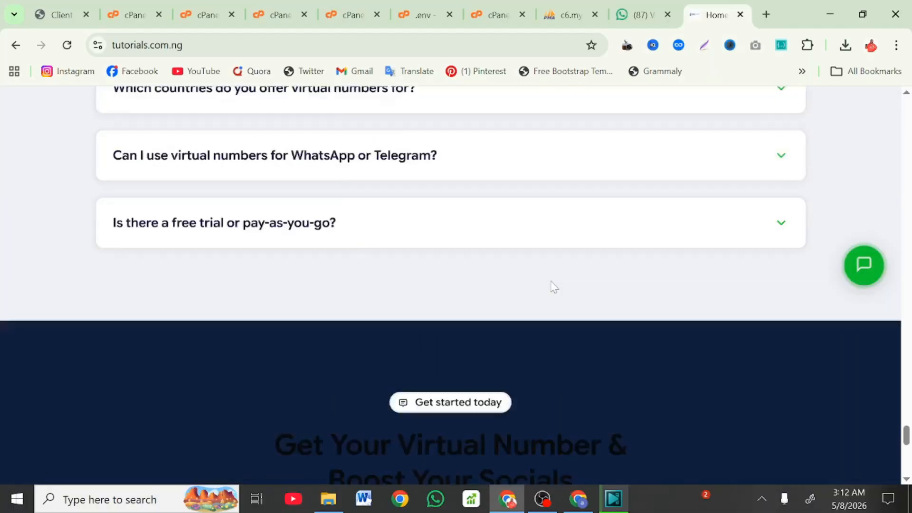
scroll(551, 285, "up", 20)
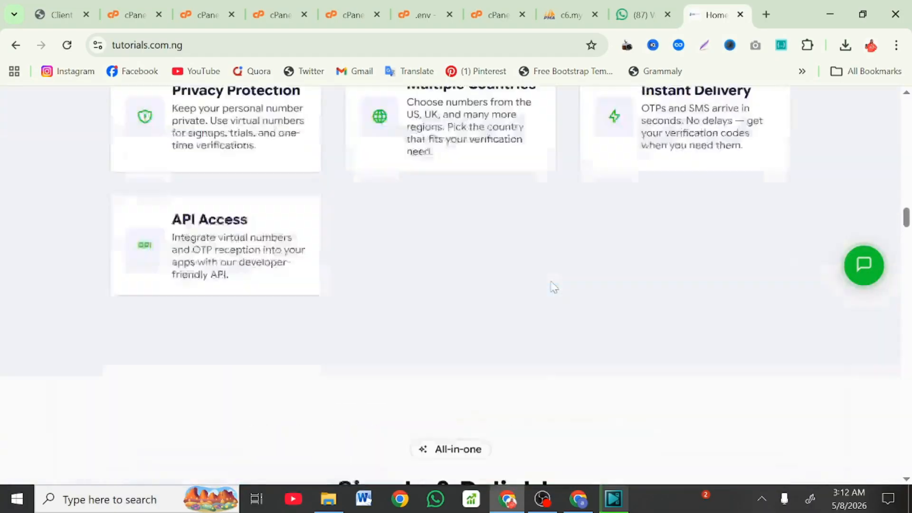
scroll(551, 285, "up", 5)
scroll(551, 285, "down", 1)
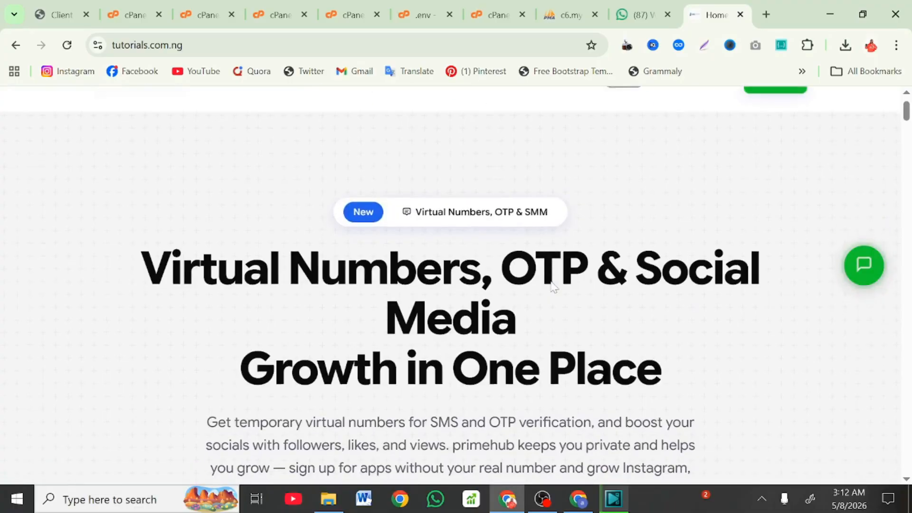
scroll(550, 285, "up", 1)
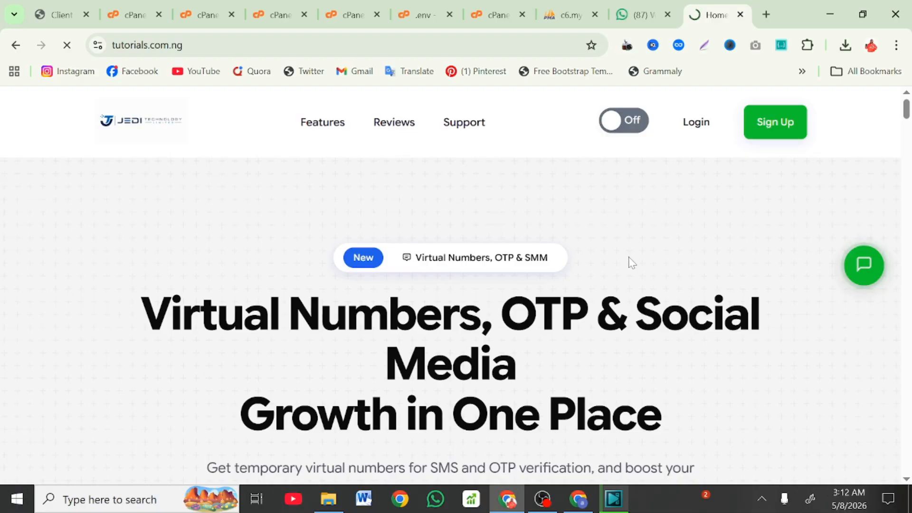
scroll(630, 263, "down", 3)
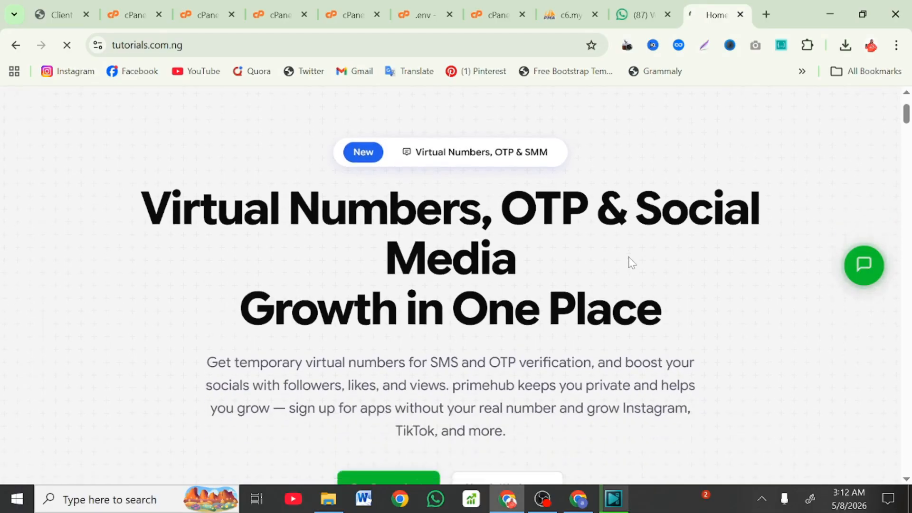
scroll(629, 260, "down", 4)
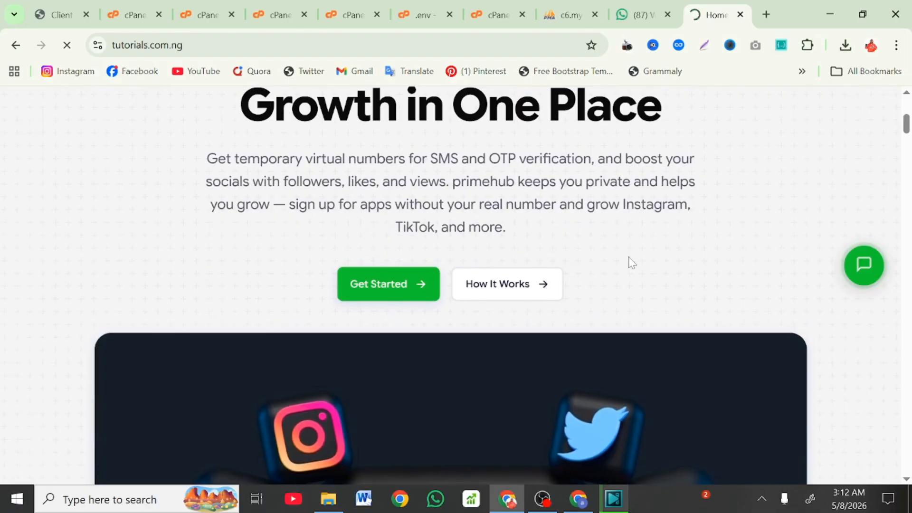
scroll(482, 290, "down", 8)
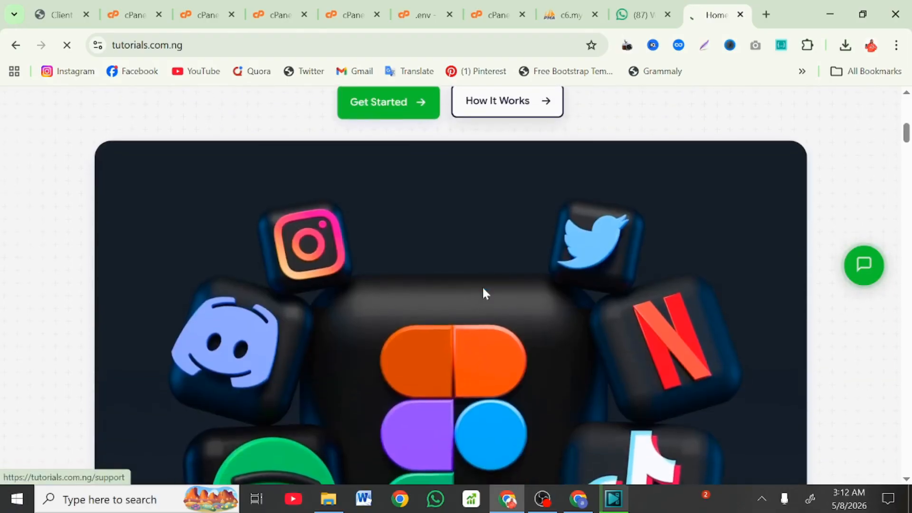
scroll(483, 289, "down", 4)
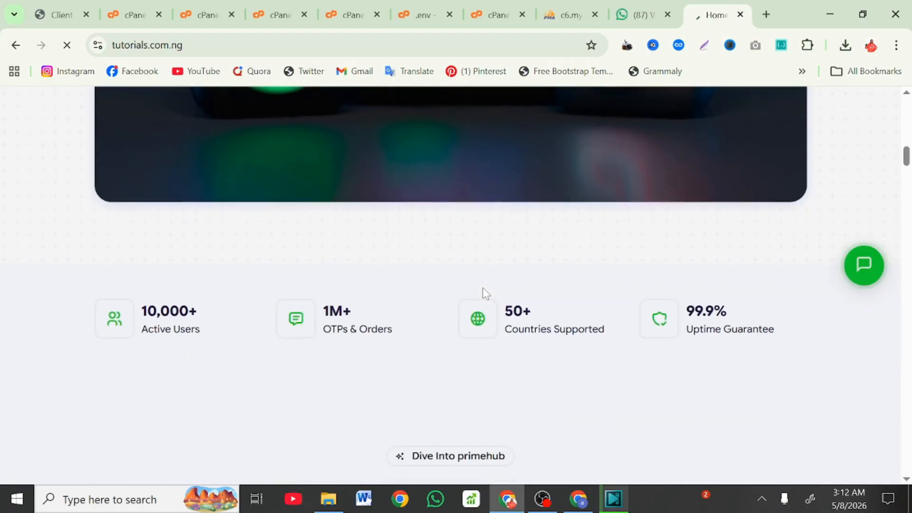
scroll(483, 287, "down", 8)
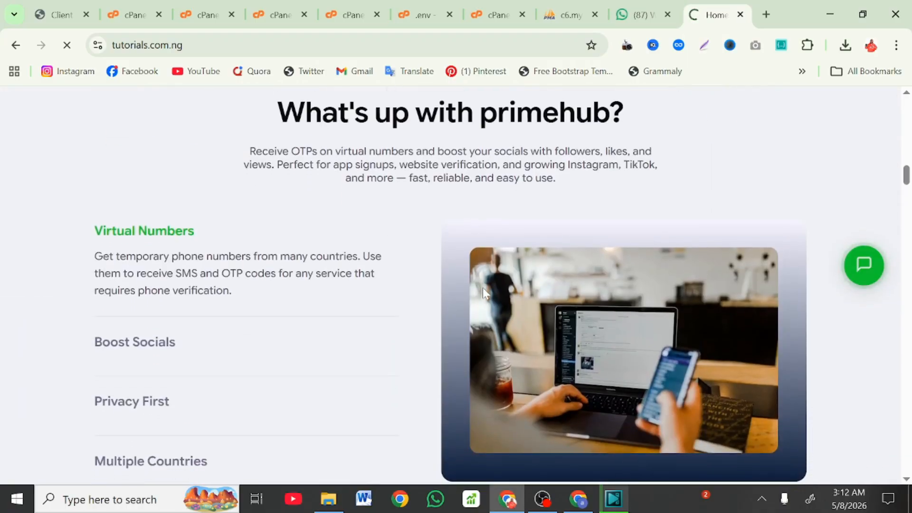
scroll(224, 299, "down", 7)
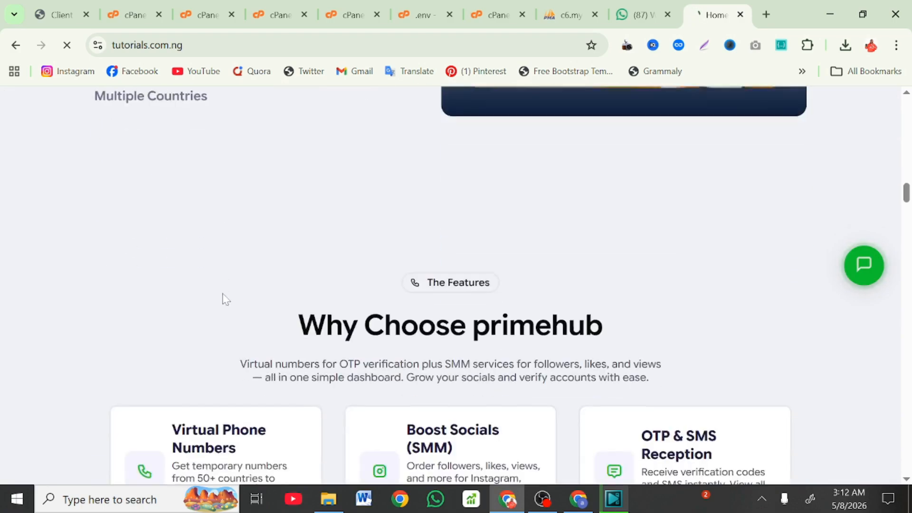
scroll(224, 299, "down", 10)
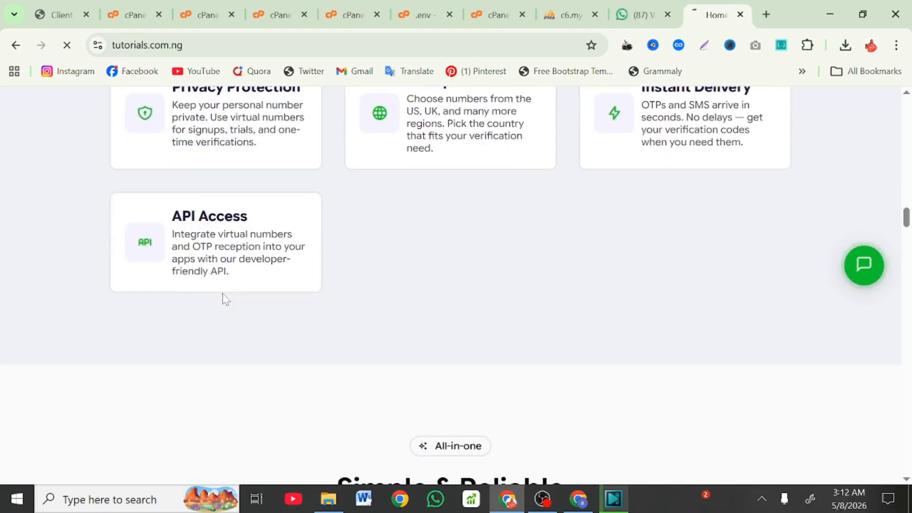
scroll(223, 299, "down", 8)
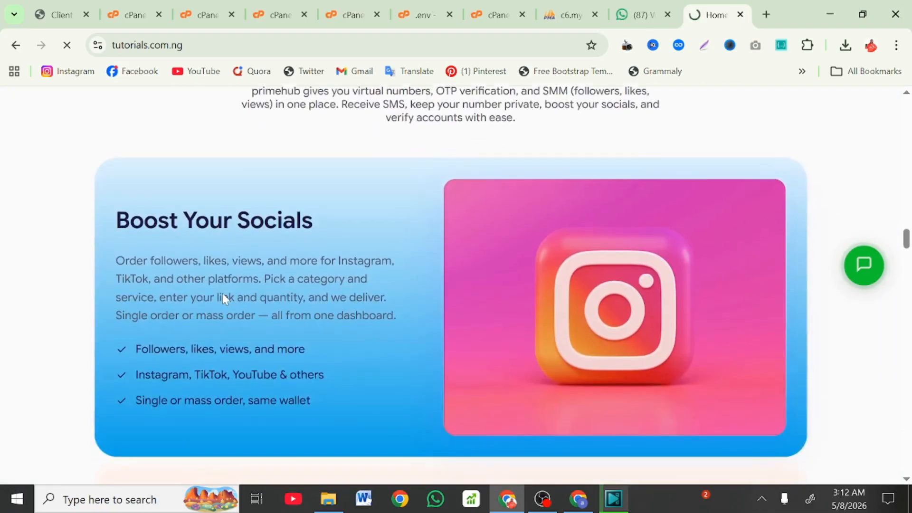
scroll(223, 294, "down", 8)
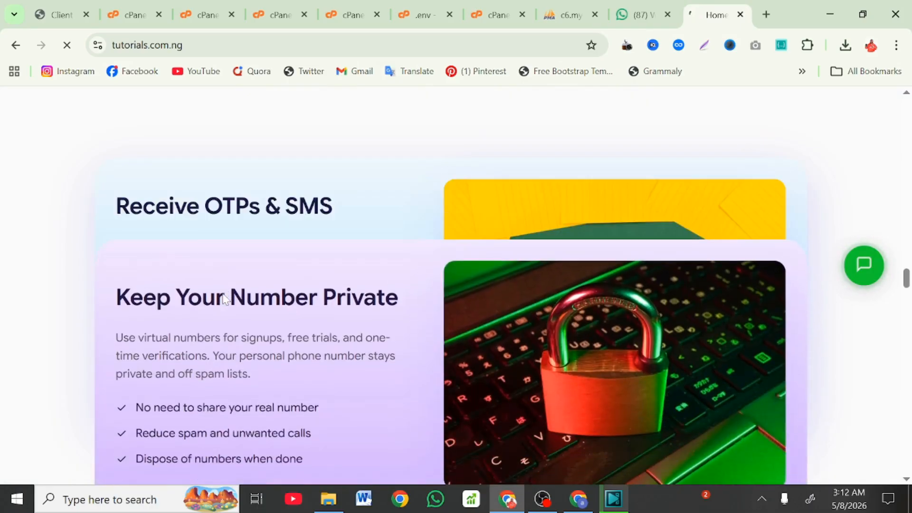
scroll(223, 297, "down", 5)
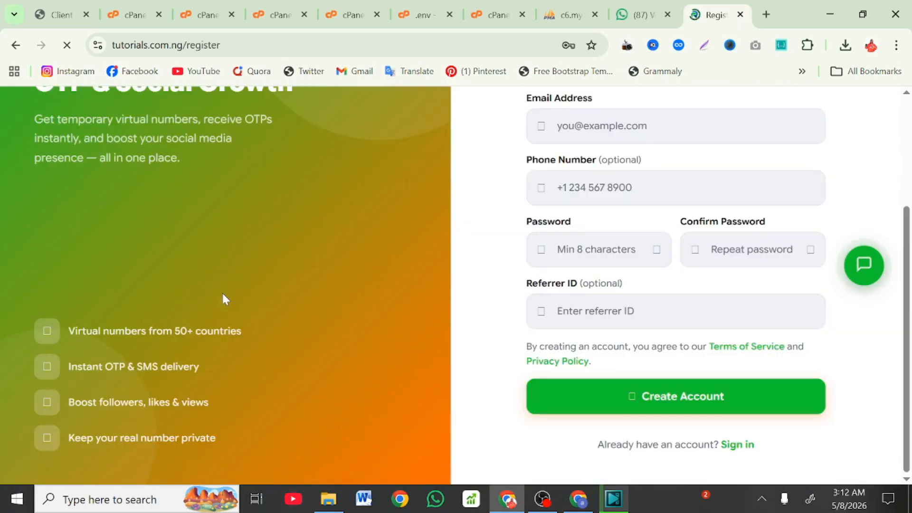
scroll(223, 299, "up", 3)
Step: Autofill the sign-up form with saved contact details and trim the autofilled Last Name
scroll(223, 298, "down", 2)
scroll(223, 299, "up", 1)
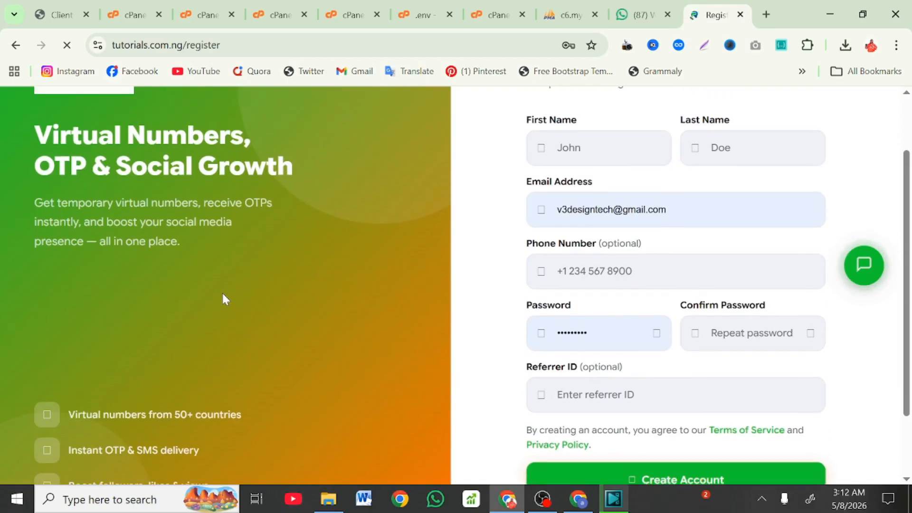
left_click(599, 147)
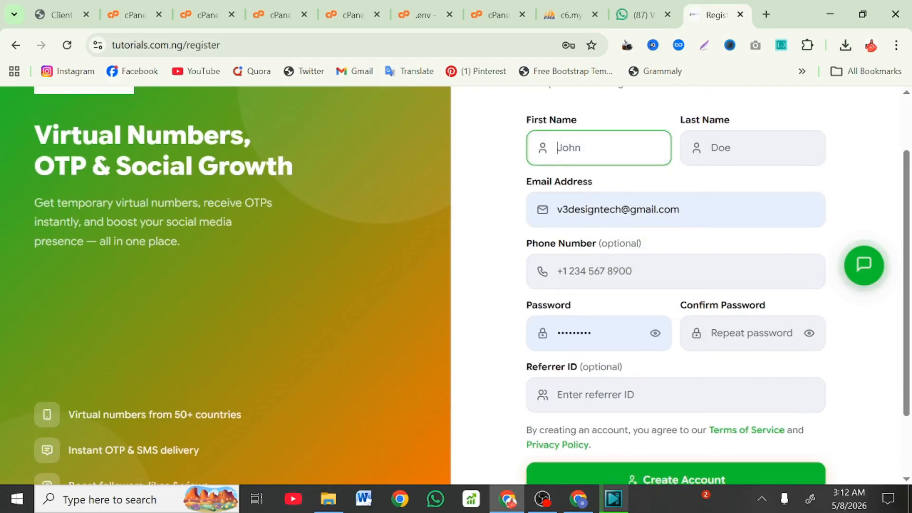
type("ab")
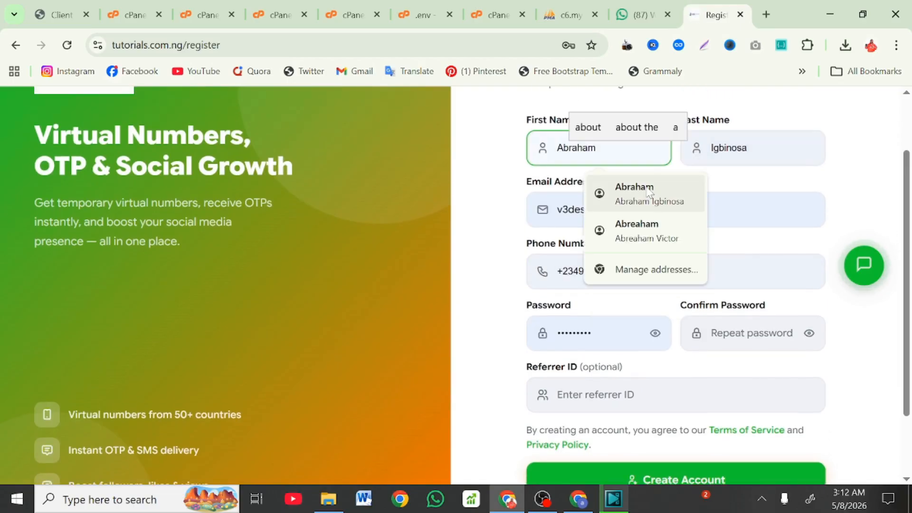
left_click(636, 194)
left_click(719, 147)
key("shift+End")
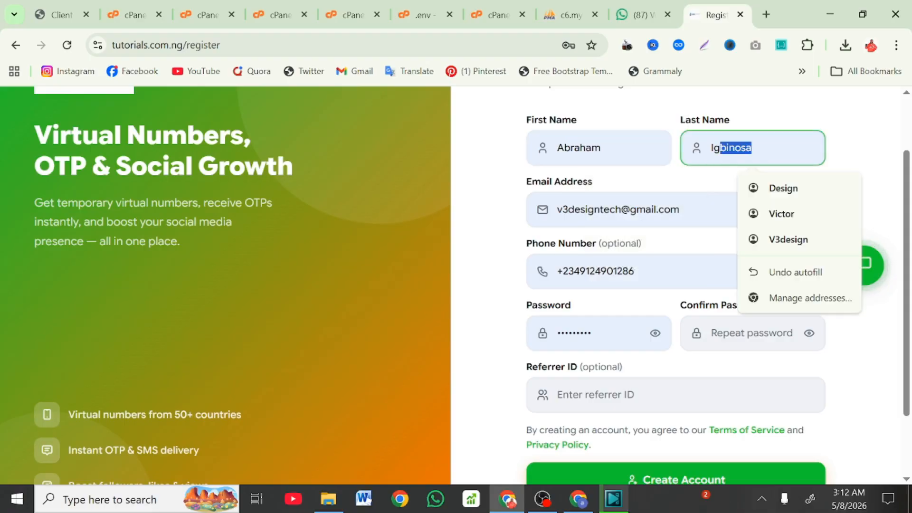
key("BackSpace")
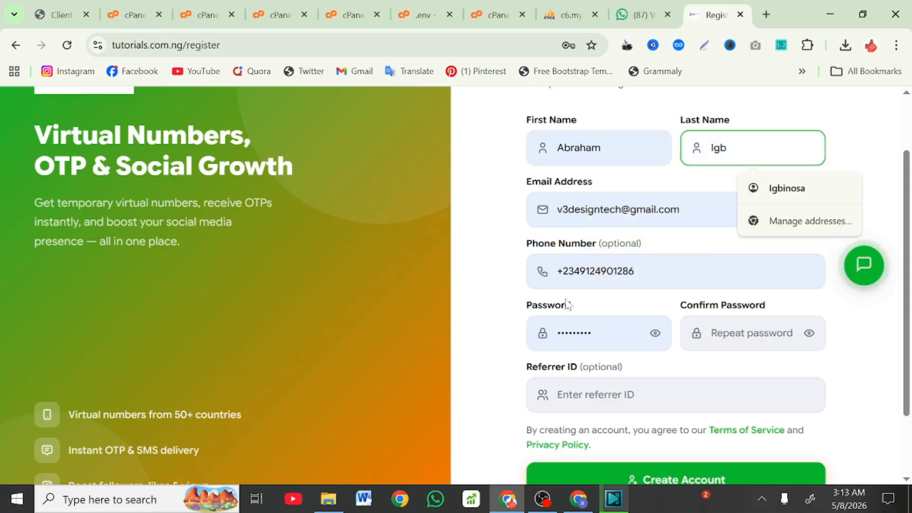
Step: Clear and re-enter the password, fill a matching Confirm Password, and submit Create Account
double_click(590, 333)
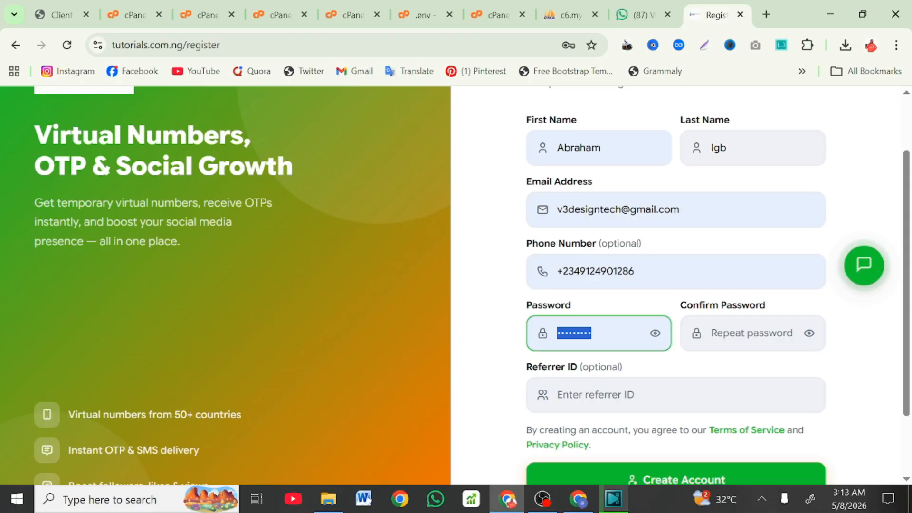
key("BackSpace")
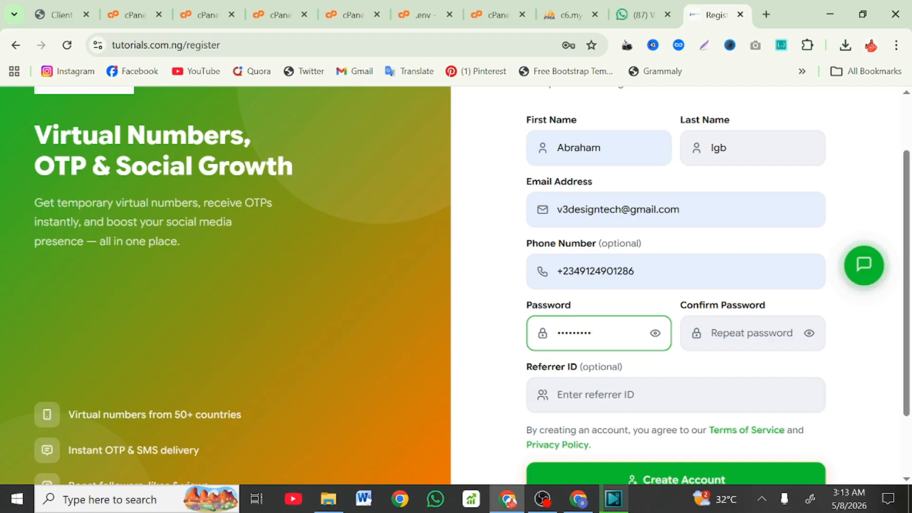
left_click(735, 333)
type("••")
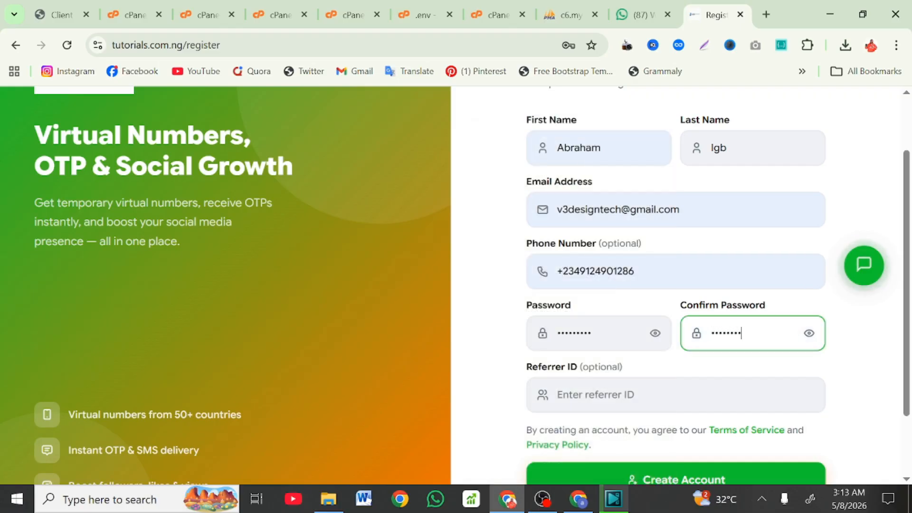
scroll(674, 309, "down", 2)
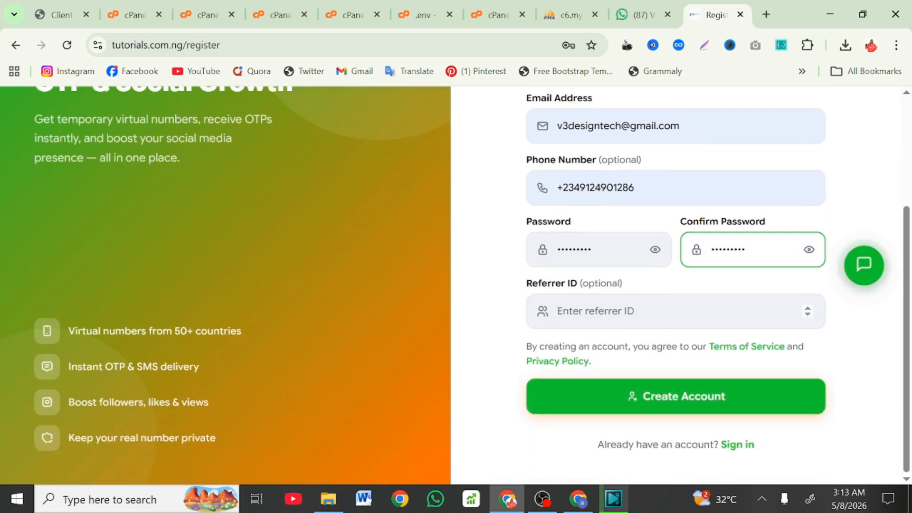
left_click(612, 392)
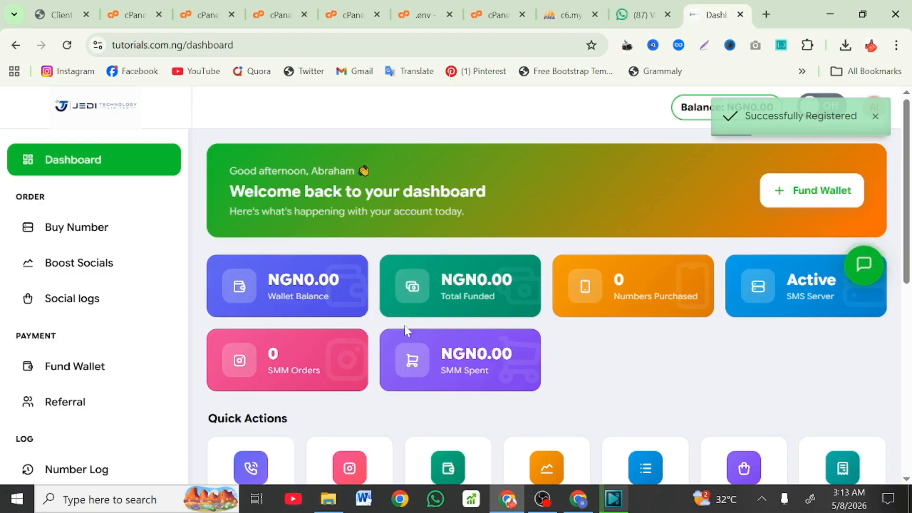
Step: Scroll the new dashboard's zero balances and Quick Actions, then the sidebar menu including Number Log
scroll(404, 326, "down", 5)
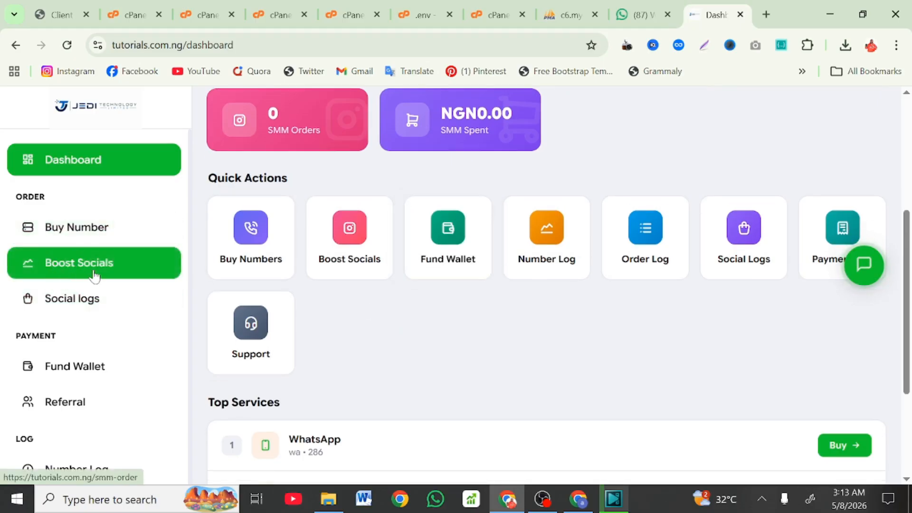
scroll(62, 290, "down", 1)
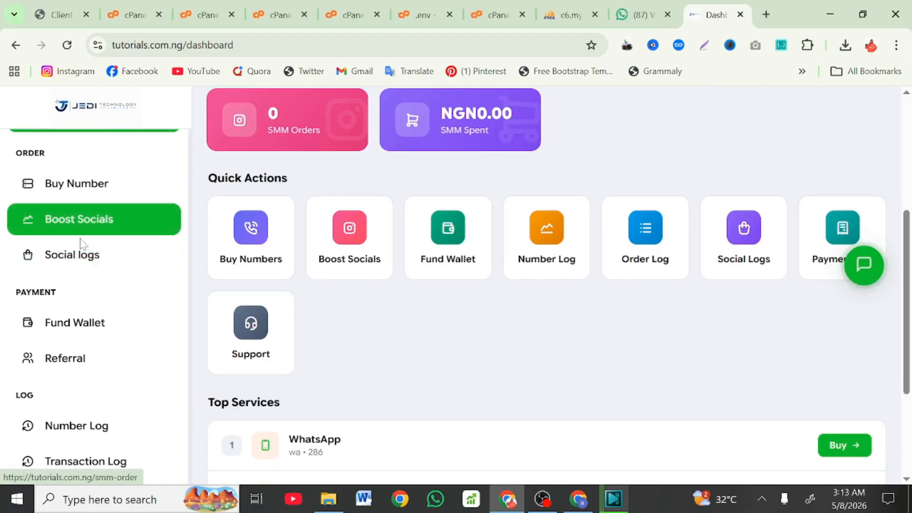
scroll(85, 259, "down", 1)
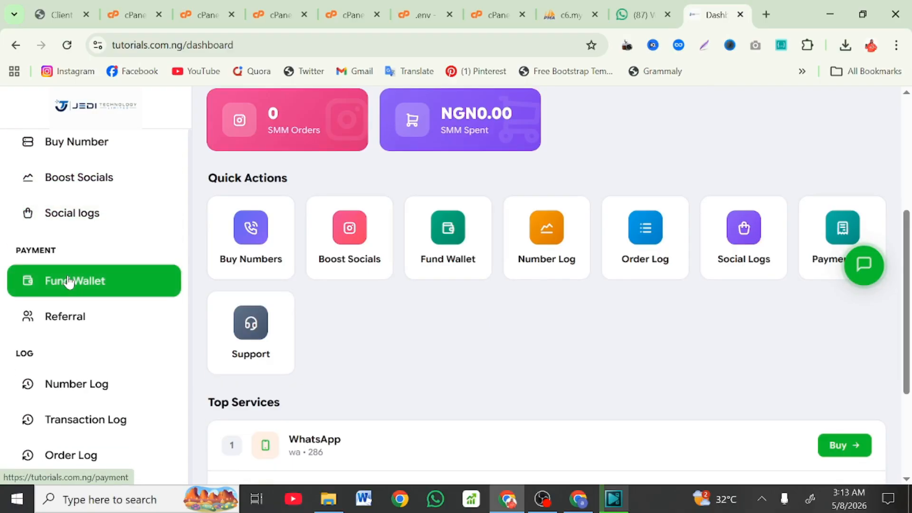
scroll(71, 323, "down", 2)
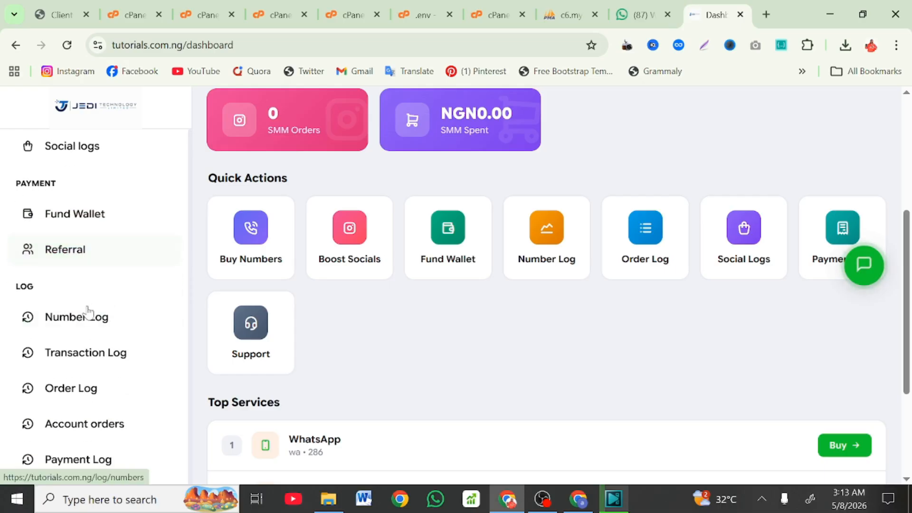
left_click(105, 323)
scroll(87, 359, "down", 1)
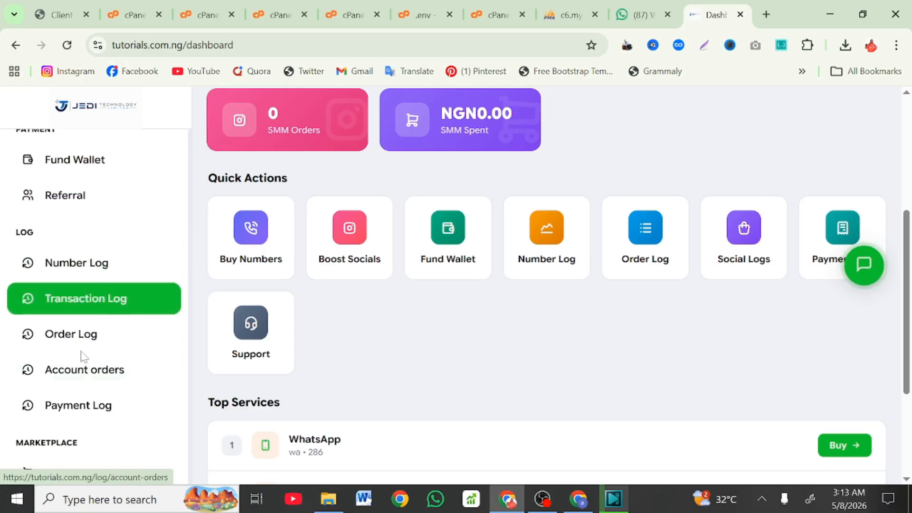
scroll(117, 363, "down", 1)
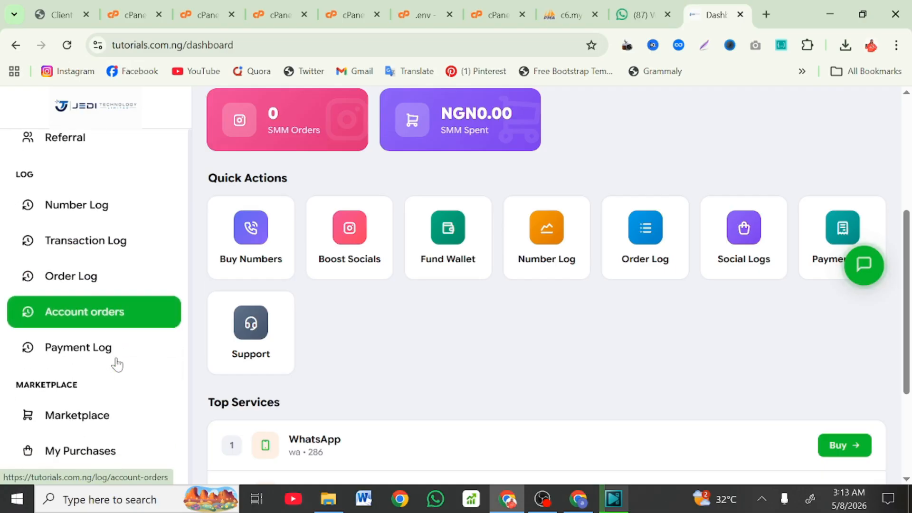
scroll(88, 348, "down", 2)
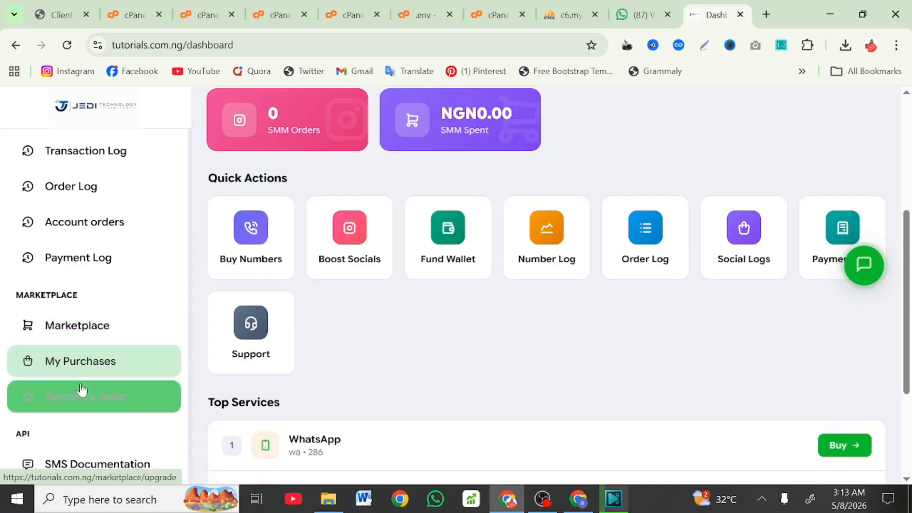
scroll(69, 407, "down", 1)
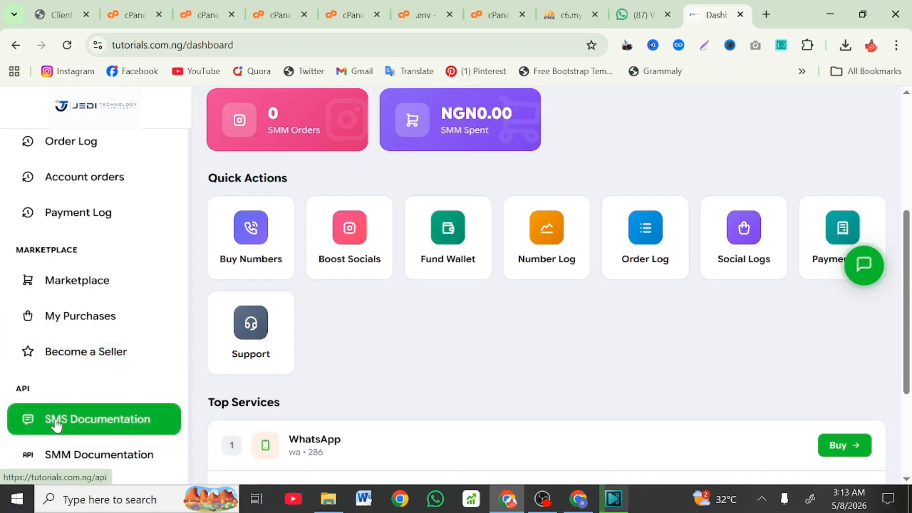
Step: On the Fund Wallet page, select 'payment' in the tutorials.com.ng/payment address
scroll(327, 240, "up", 5)
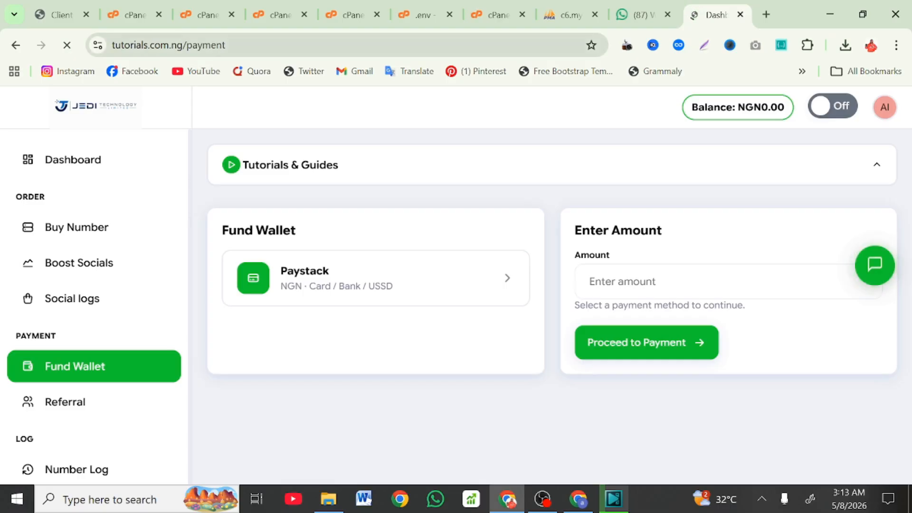
left_click(186, 45)
left_click_drag(225, 45, 257, 46)
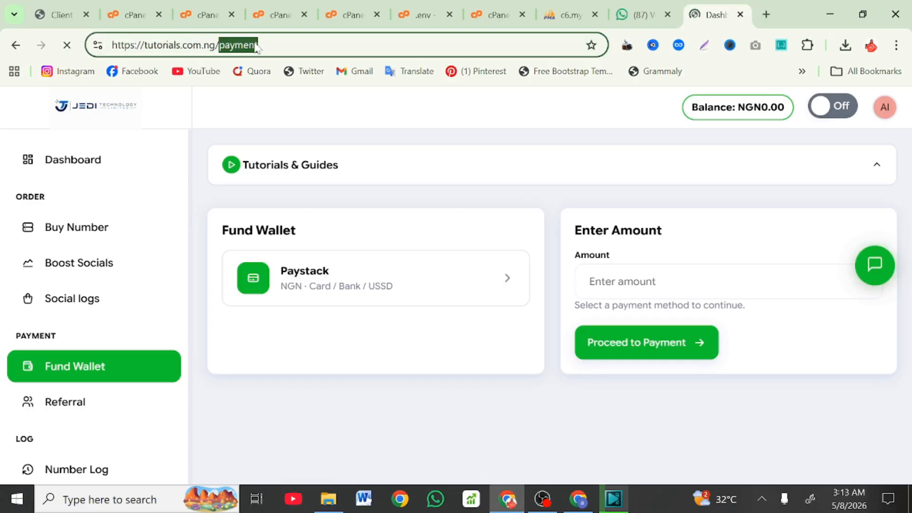
Step: Go to tutorials.com.ng/backend and log in with the saved admin e-mail and password
type("backend")
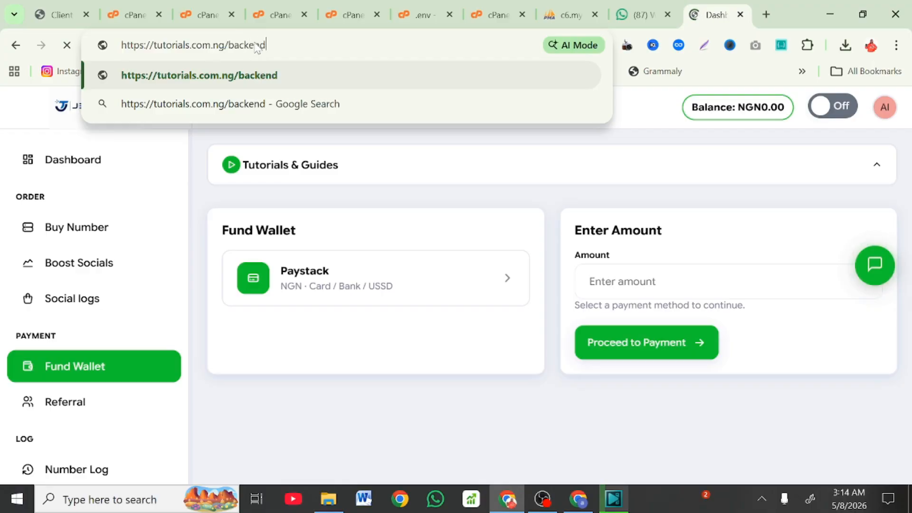
key("Return")
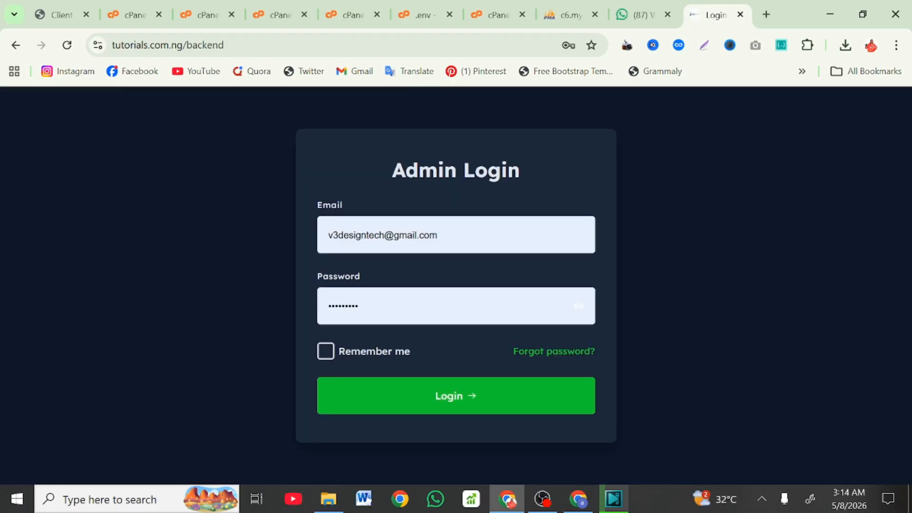
key("ctrl+a")
key("BackSpace")
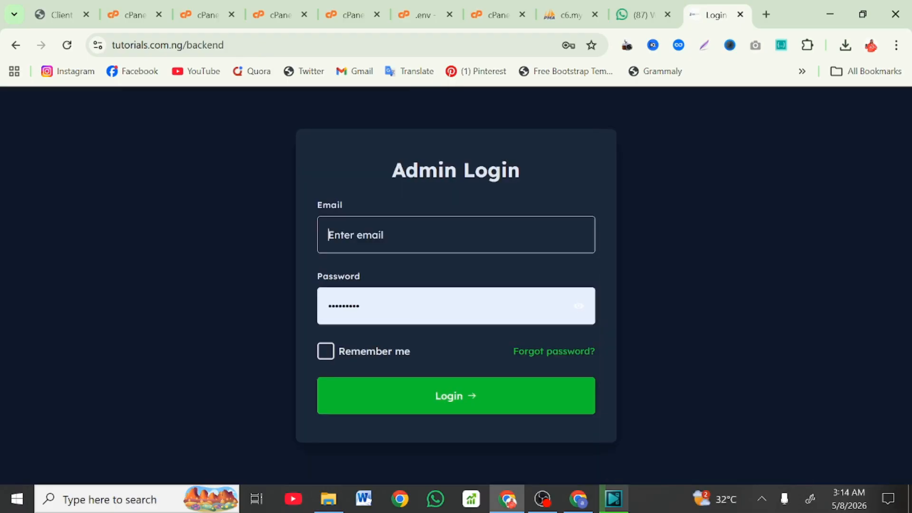
type("admin")
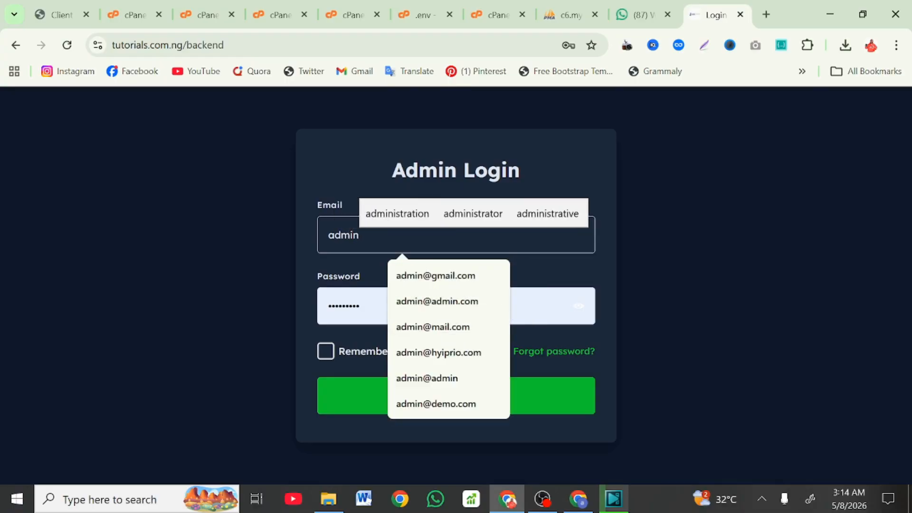
left_click(439, 276)
key("Tab")
type("•")
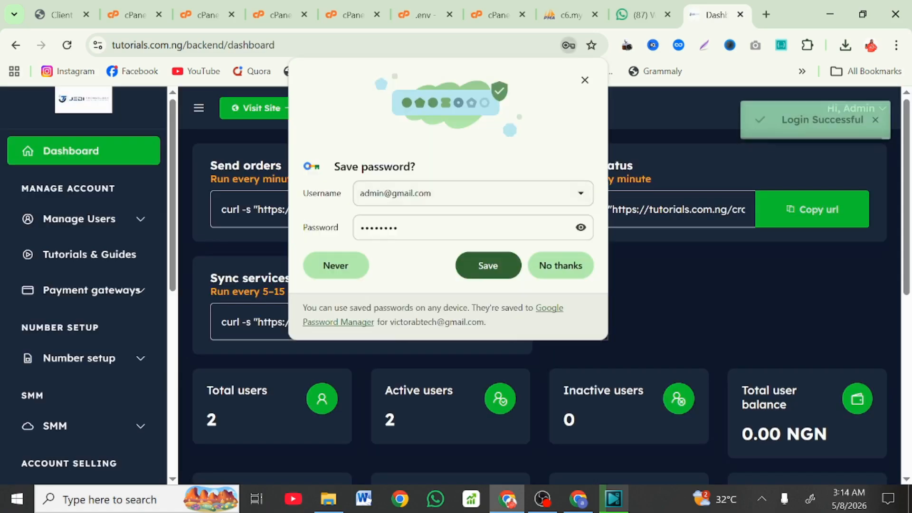
Step: Dismiss Chrome's Save password bubble and breached-password warning without saving the password
left_click(584, 80)
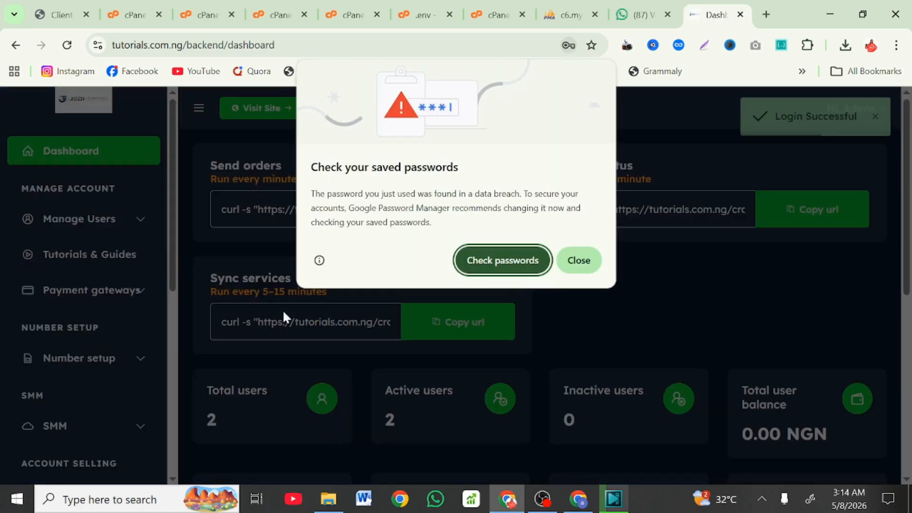
left_click(569, 255)
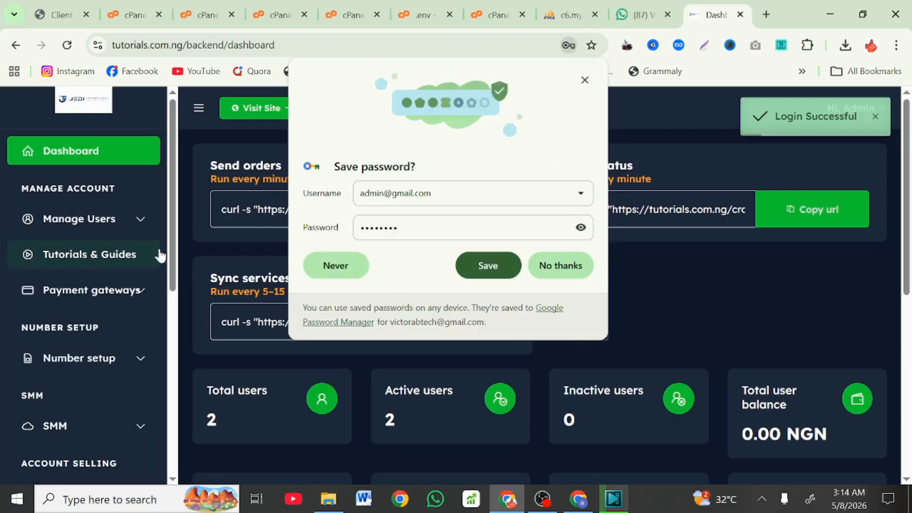
left_click(584, 81)
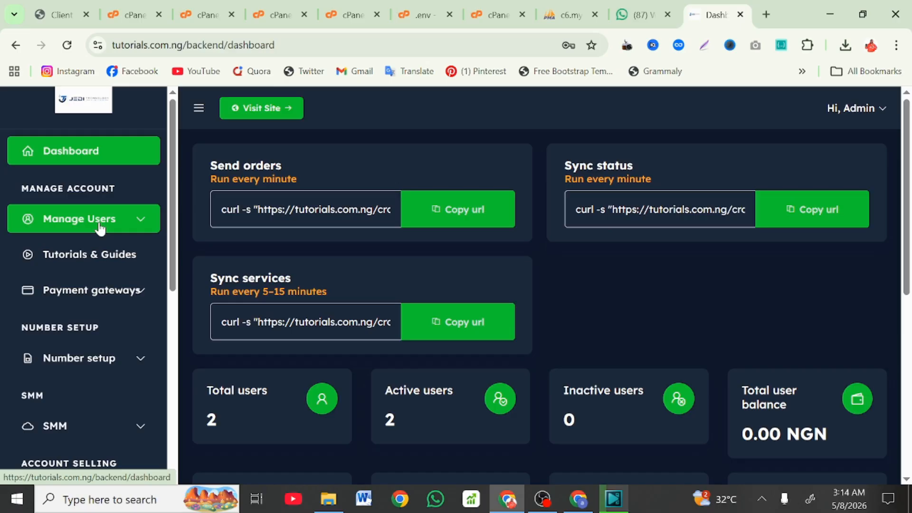
Step: Expand the SMM, Account selling and Marketplace groups in the admin sidebar to reach Settings
scroll(99, 228, "down", 3)
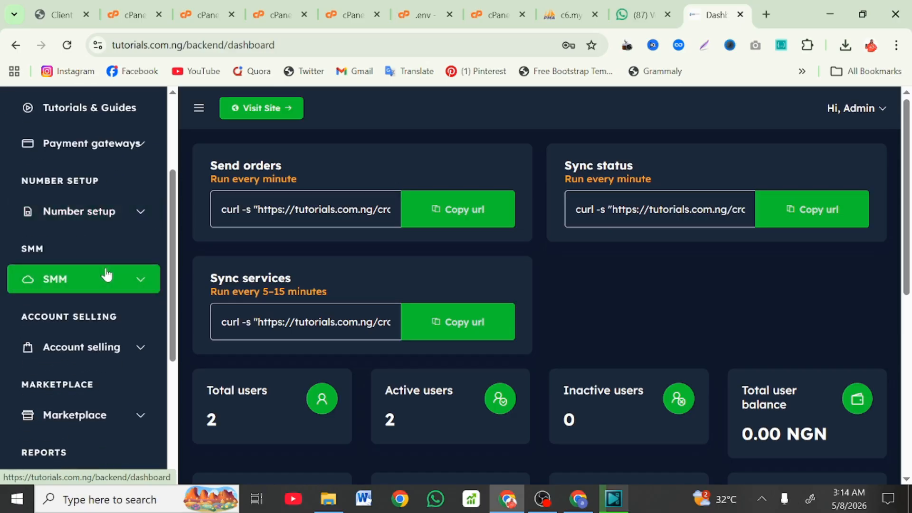
left_click(106, 274)
scroll(90, 294, "up", 3)
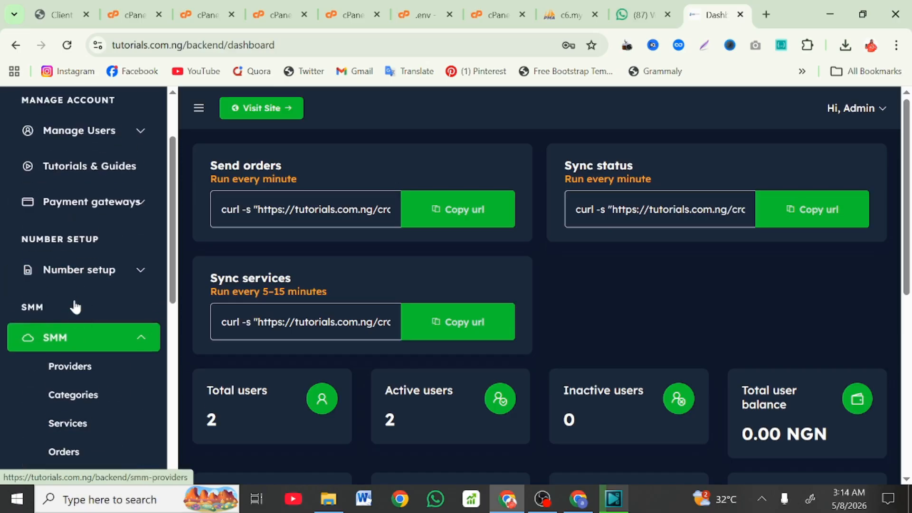
scroll(107, 236, "down", 5)
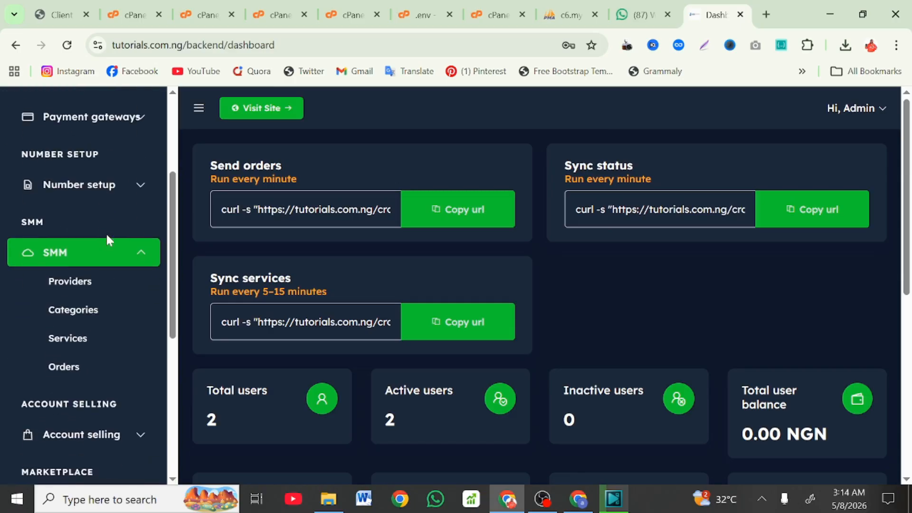
scroll(107, 237, "down", 2)
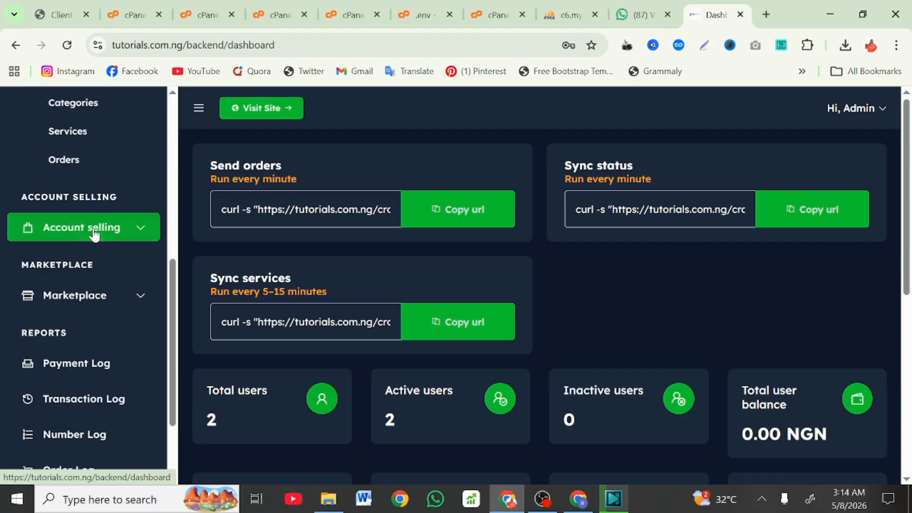
left_click(95, 232)
scroll(91, 233, "down", 2)
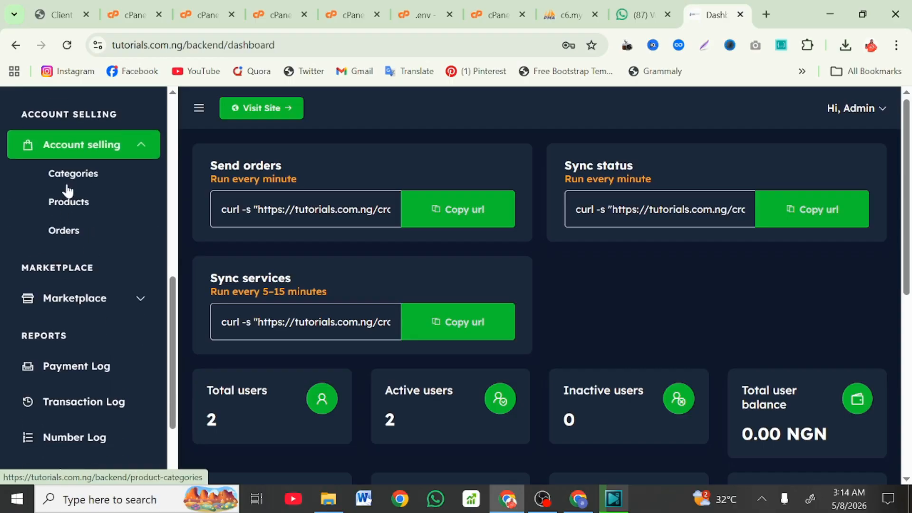
scroll(91, 228, "down", 1)
left_click(106, 232)
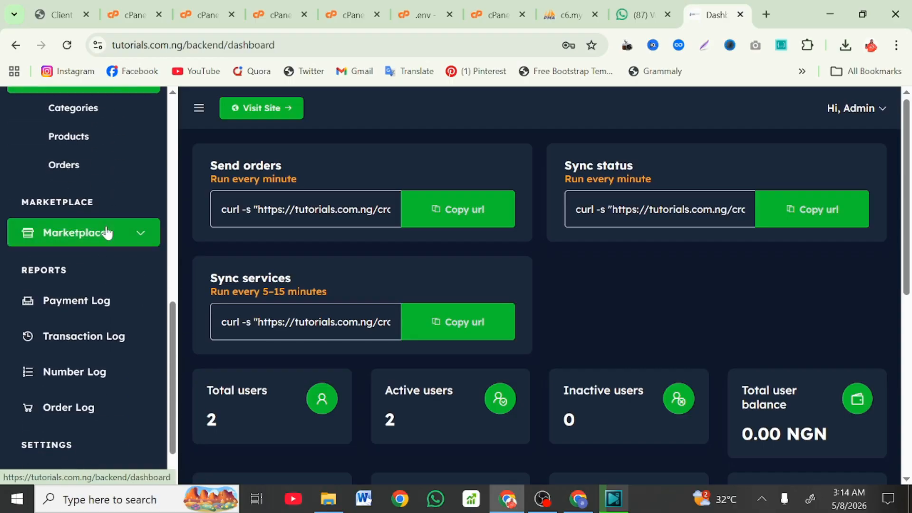
scroll(108, 233, "down", 1)
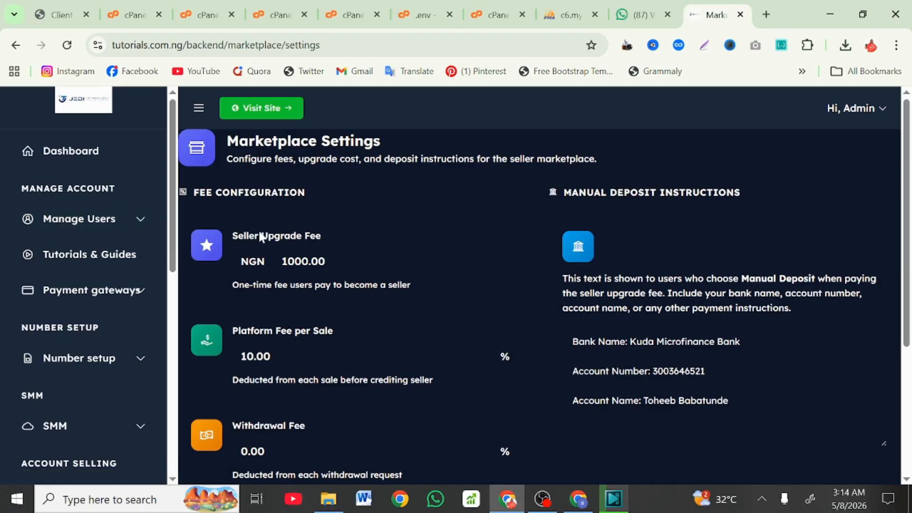
Step: Scroll through Marketplace Settings: NGN 1000.00 upgrade fee, 10.00% platform fee and live fee preview
scroll(341, 192, "down", 2)
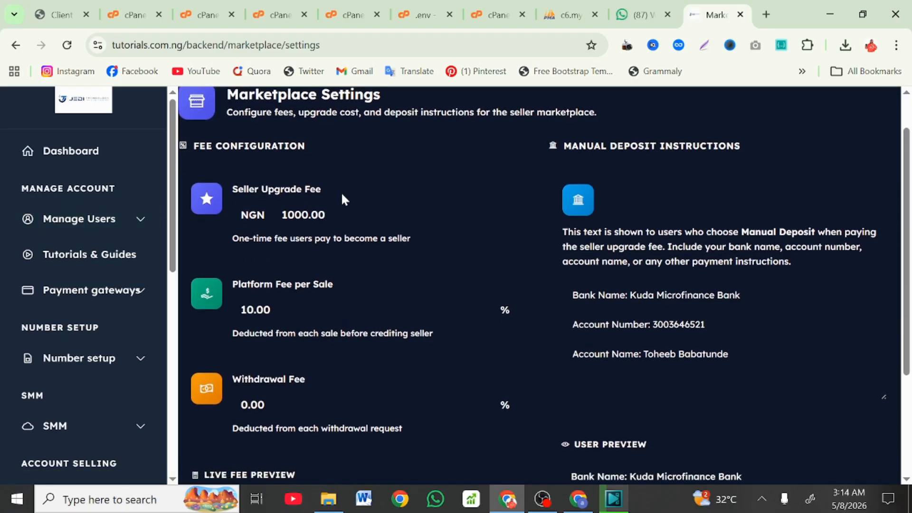
scroll(341, 192, "down", 2)
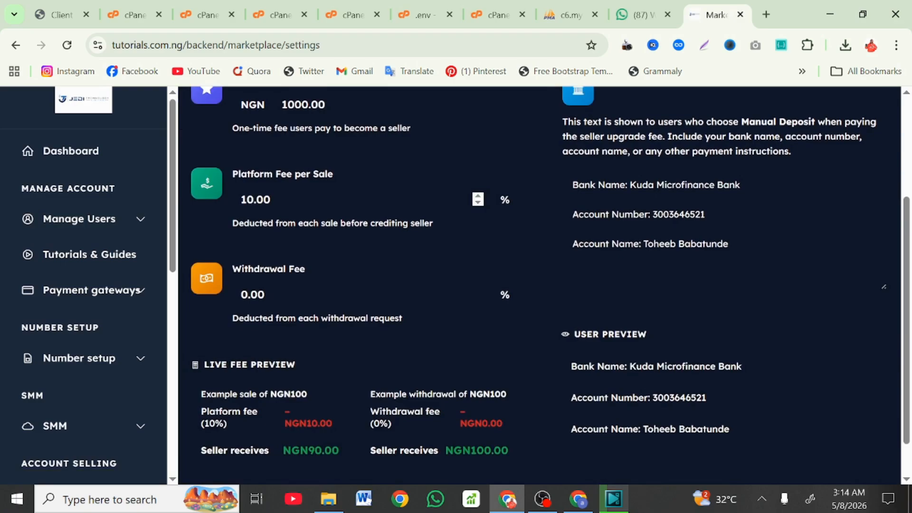
scroll(361, 345, "down", 1)
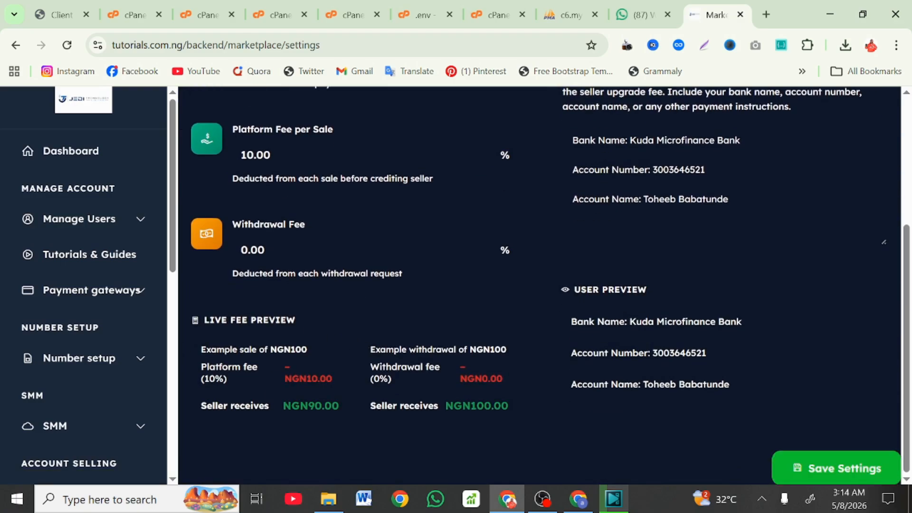
scroll(441, 320, "up", 1)
scroll(157, 382, "down", 3)
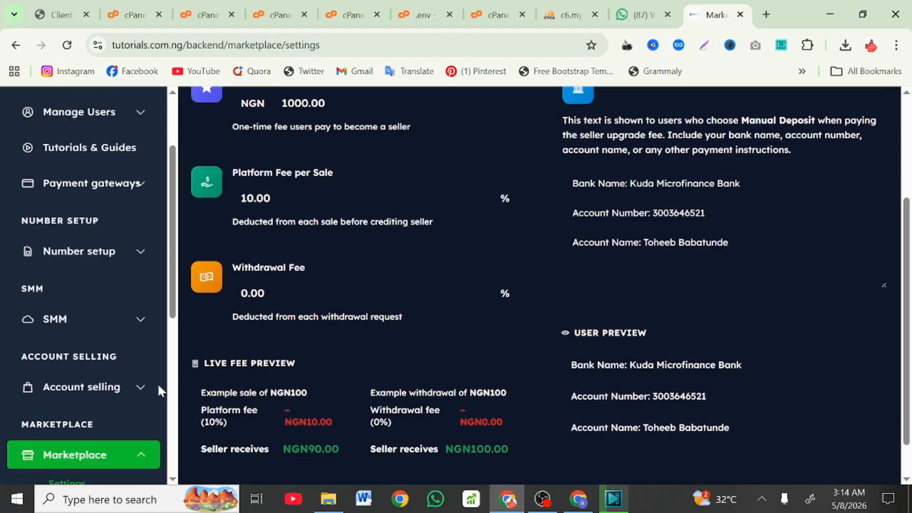
scroll(107, 368, "down", 6)
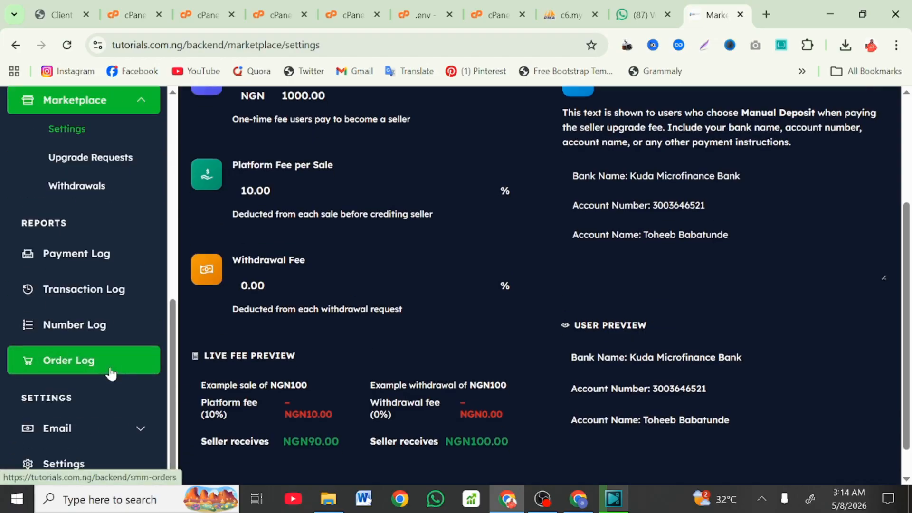
scroll(107, 375, "down", 1)
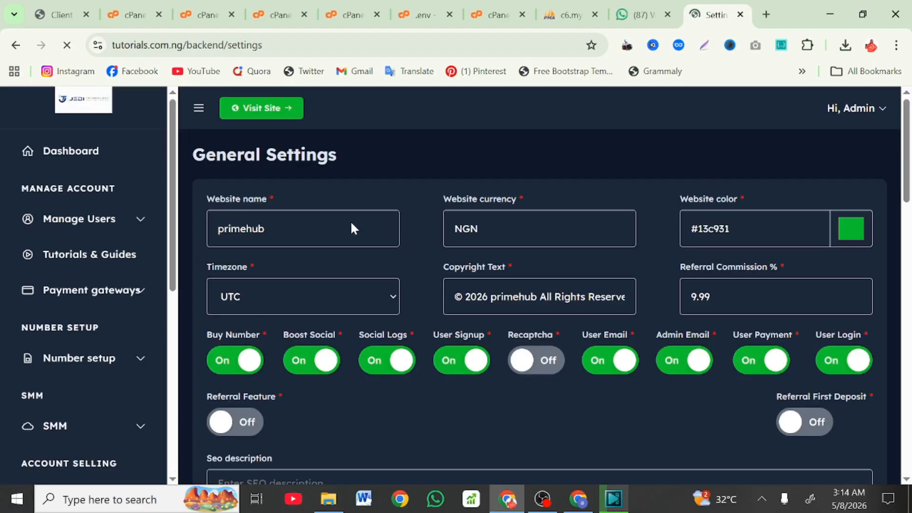
Step: Scroll through General Settings: website name primehub, NGN currency, colour and feature switches
scroll(351, 229, "down", 7)
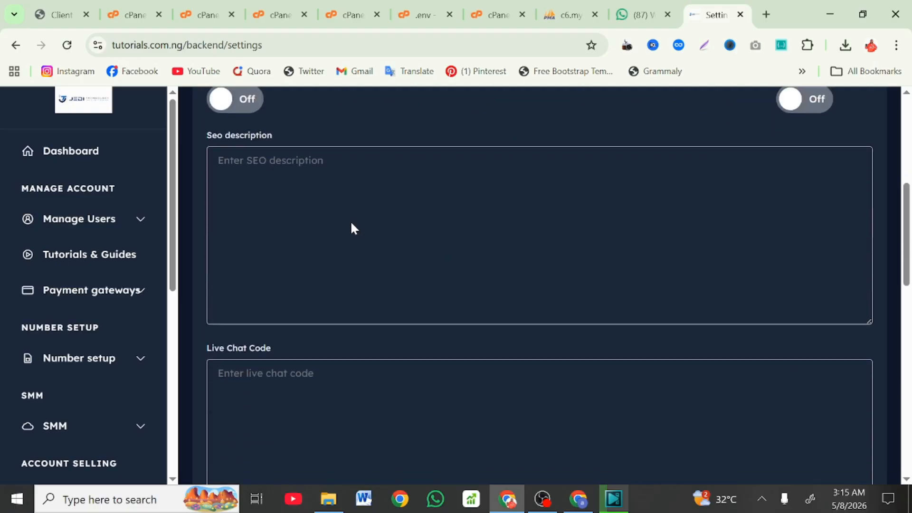
scroll(352, 228, "down", 10)
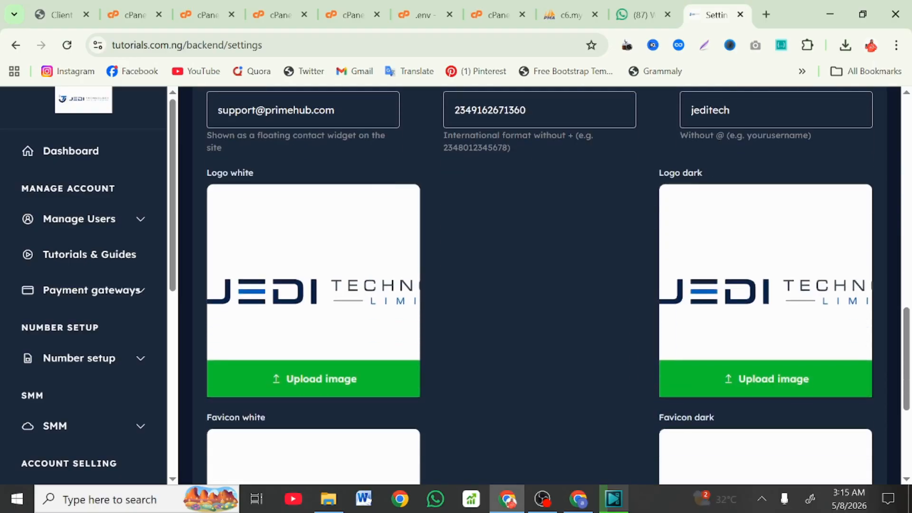
scroll(351, 228, "down", 5)
scroll(351, 228, "up", 15)
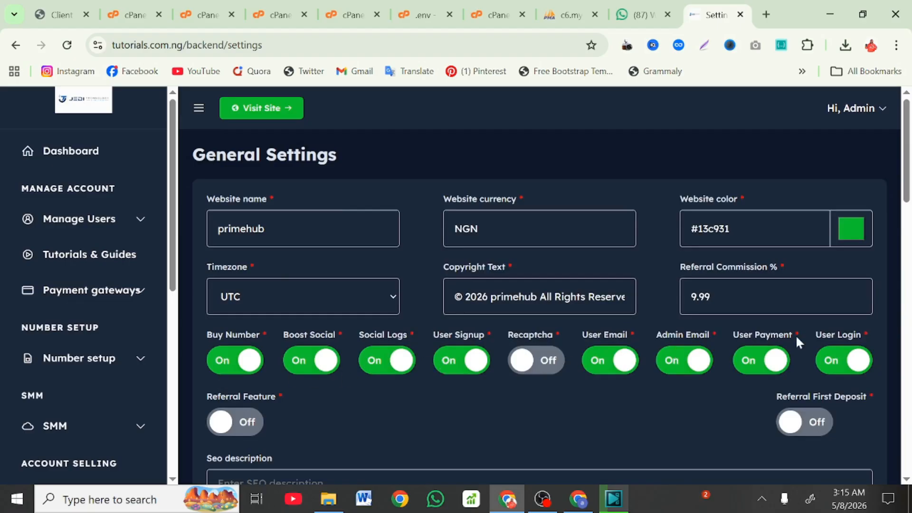
scroll(102, 366, "down", 7)
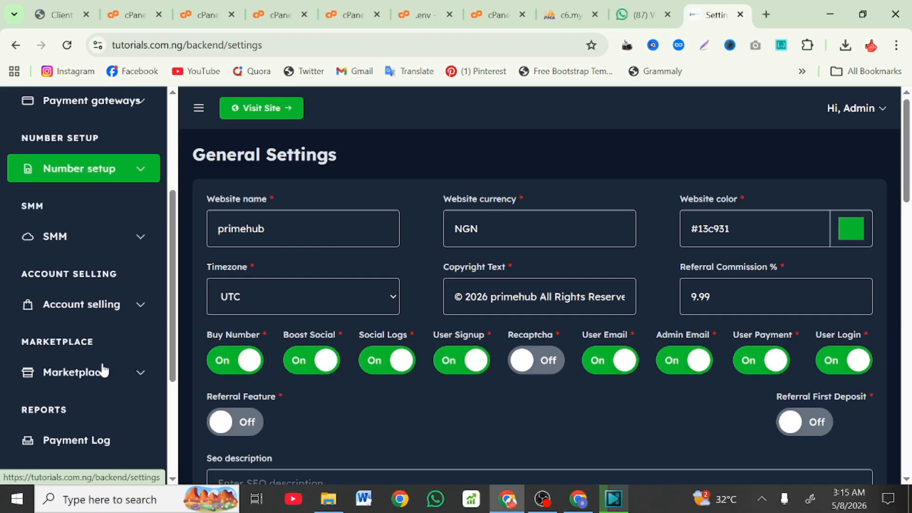
scroll(102, 366, "up", 7)
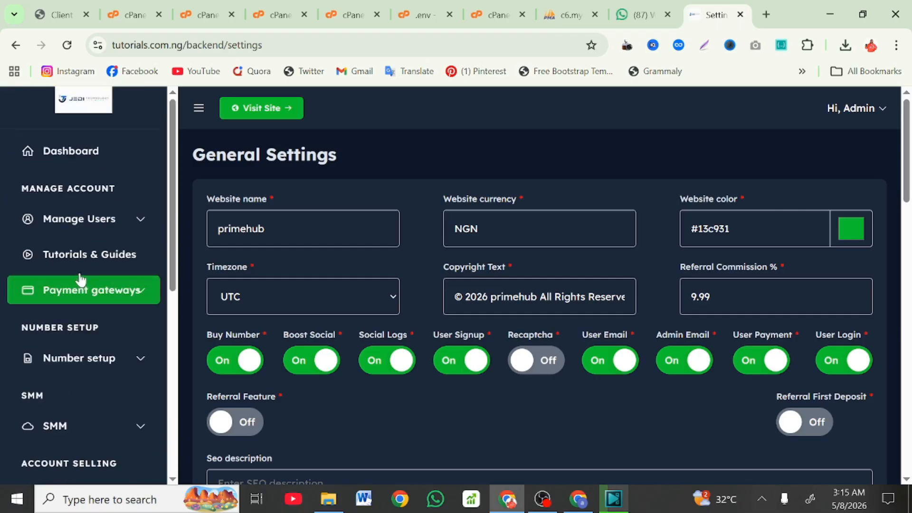
Step: Expand the user management and number setup groups in the admin sidebar
left_click(114, 218)
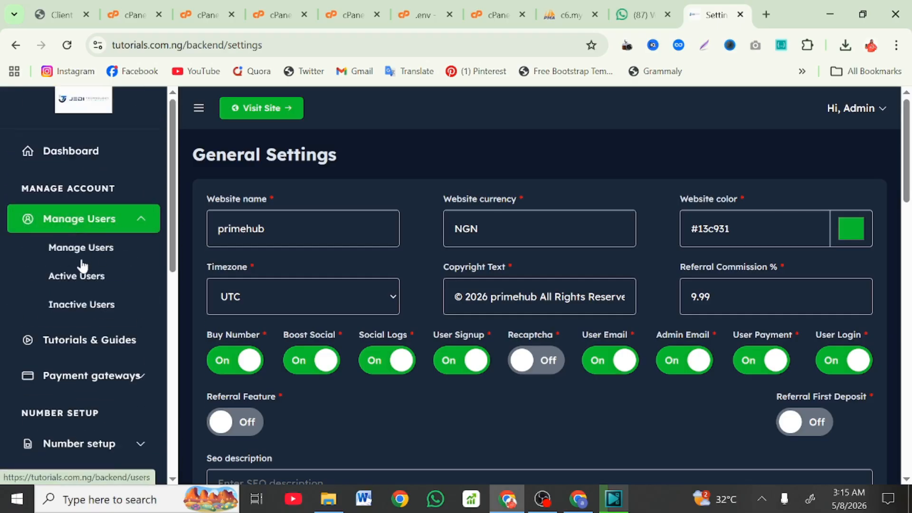
scroll(71, 318, "down", 2)
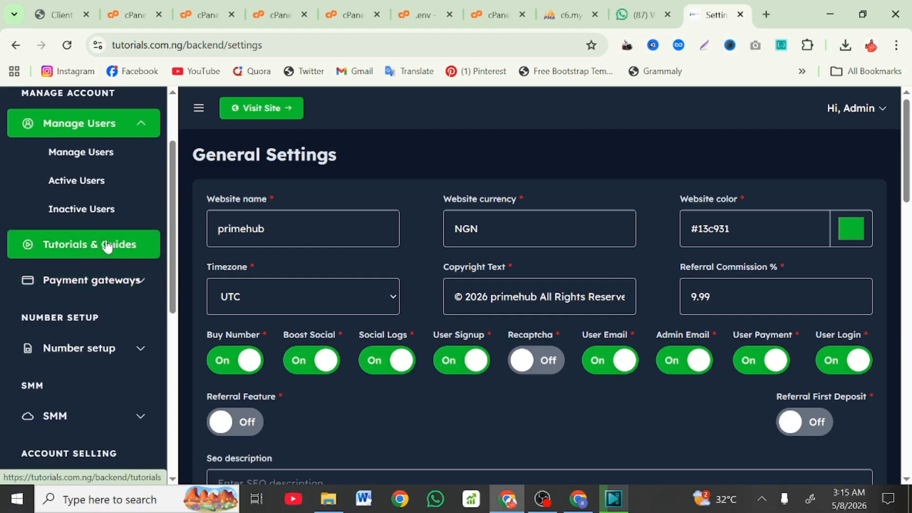
scroll(114, 285, "down", 1)
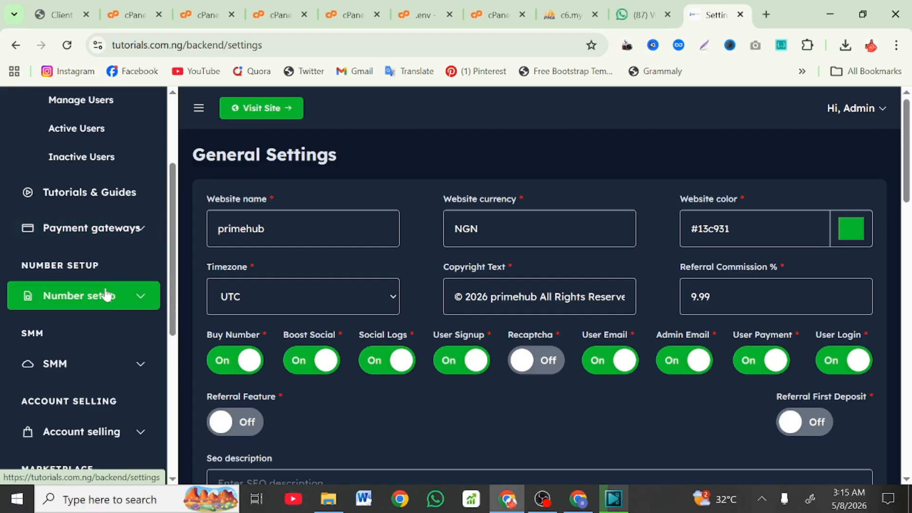
left_click(117, 297)
scroll(118, 299, "down", 1)
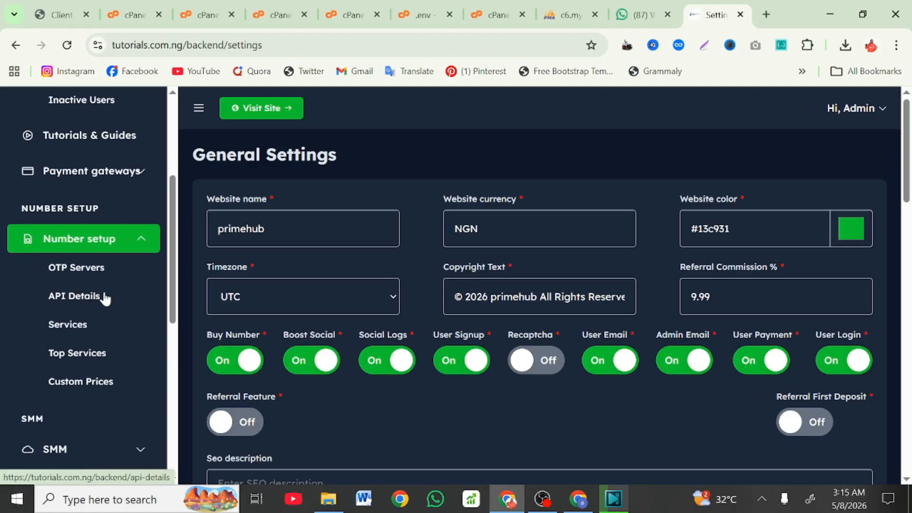
scroll(95, 299, "down", 3)
scroll(76, 284, "down", 1)
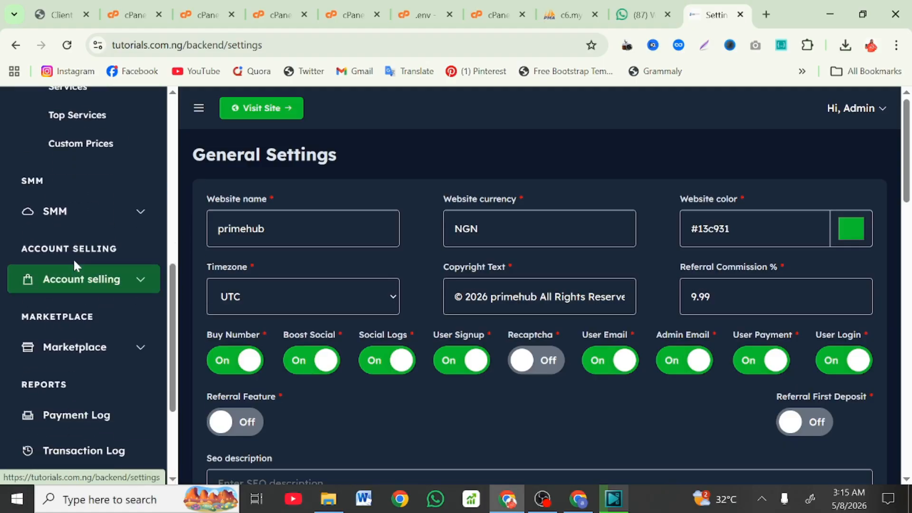
Step: Expand the SMM, Account selling and Marketplace groups, then open Marketplace Settings
left_click(49, 220)
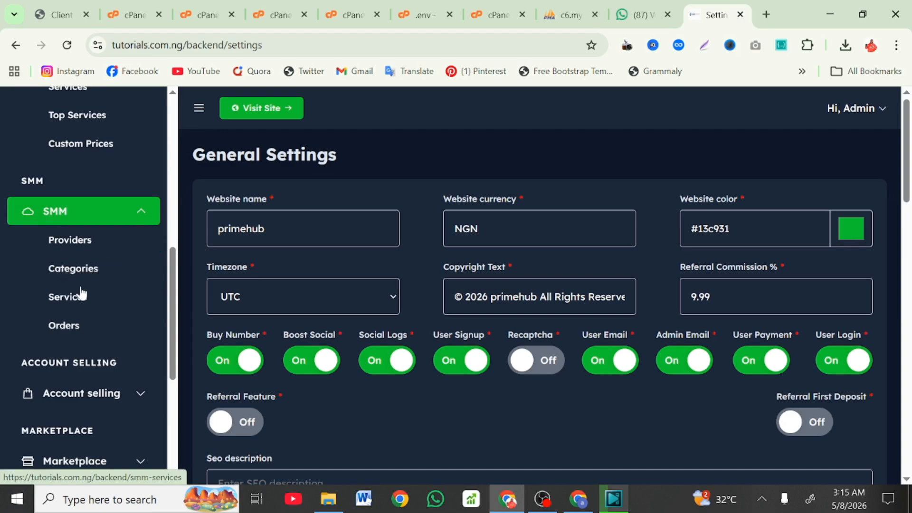
scroll(69, 327, "down", 2)
left_click(70, 308)
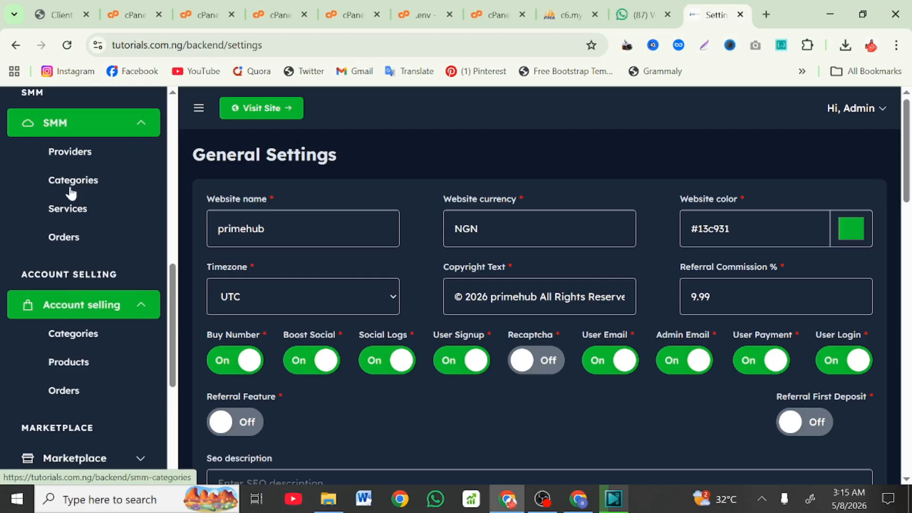
scroll(70, 193, "down", 2)
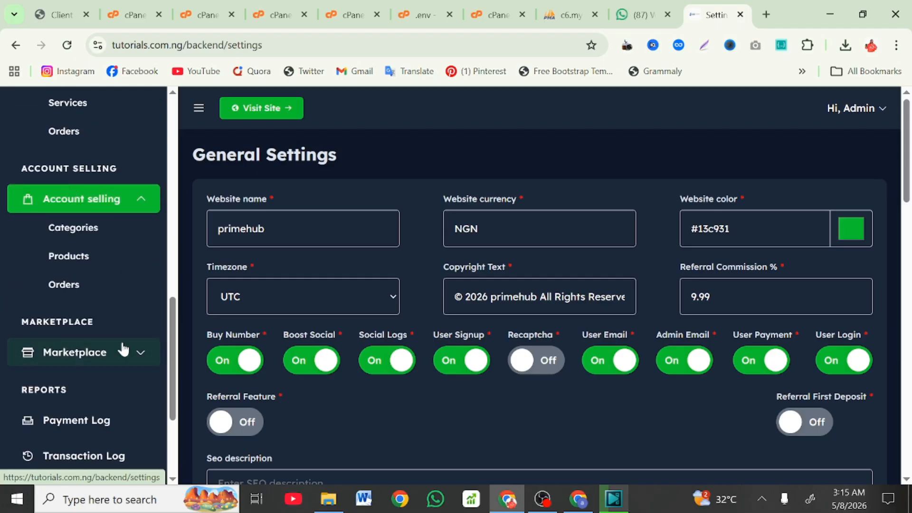
left_click(123, 351)
scroll(53, 361, "down", 1)
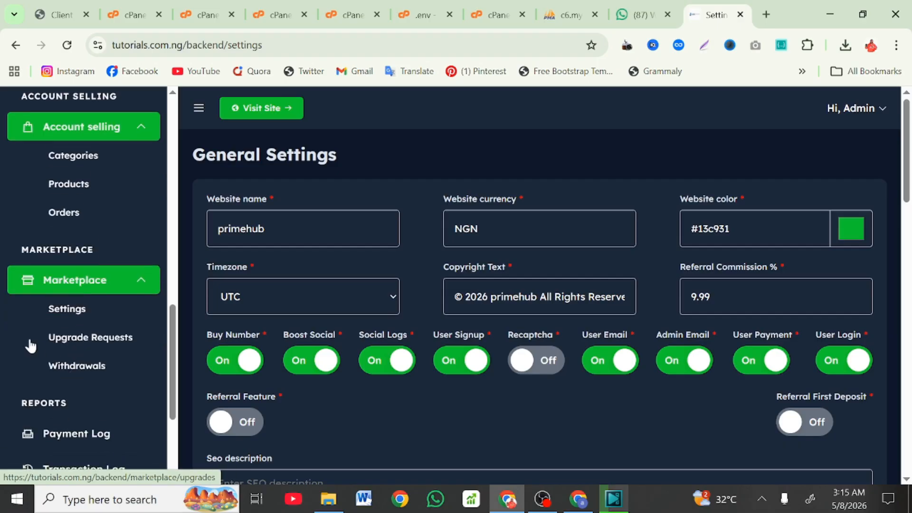
left_click(75, 312)
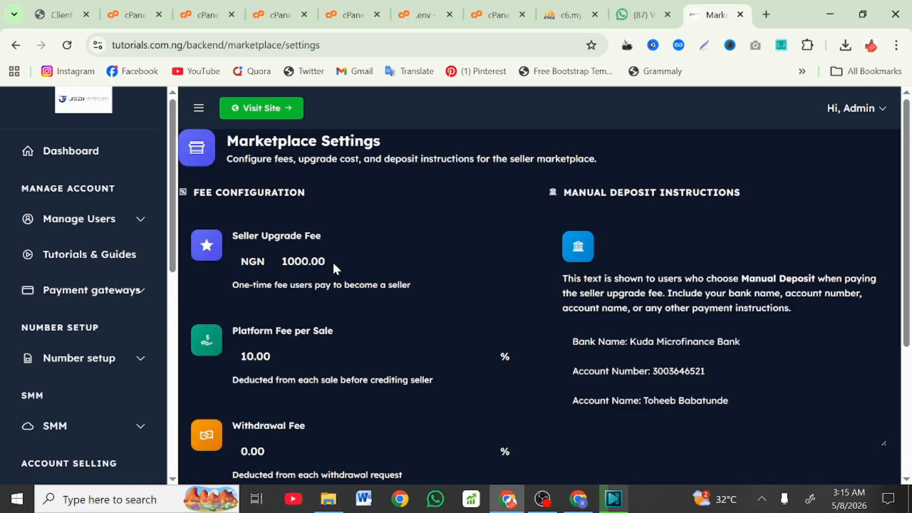
Step: Edit the Seller Upgrade Fee and set the Platform Fee per Sale to 9.99
left_click(325, 260)
scroll(321, 316, "down", 2)
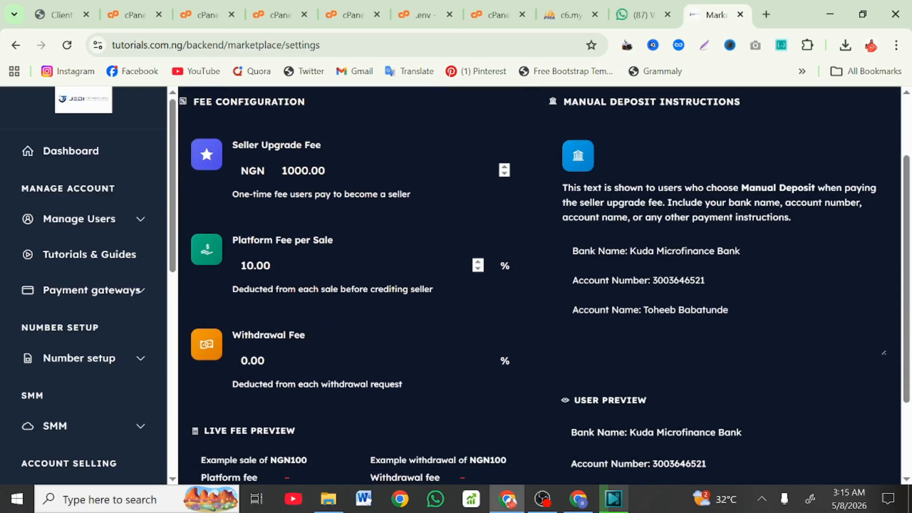
left_click(315, 265)
scroll(316, 265, "down", 3)
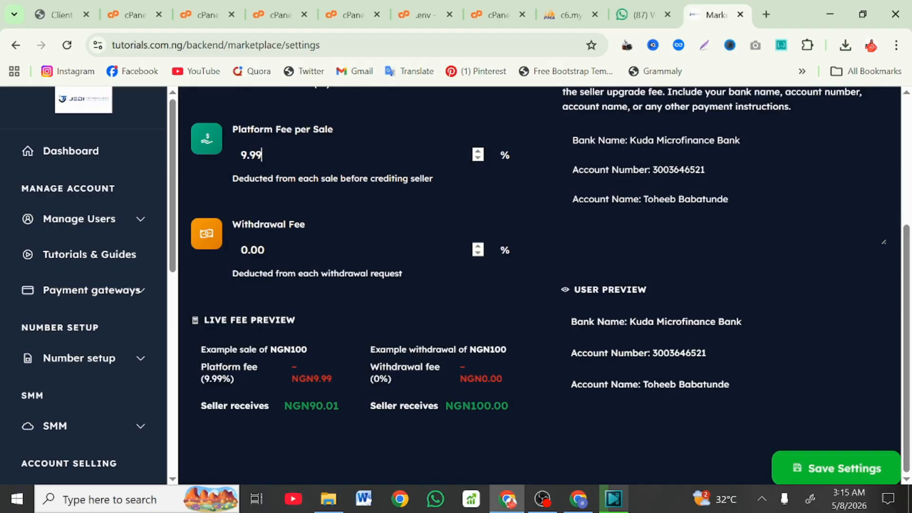
left_click(615, 282)
scroll(615, 283, "up", 1)
scroll(615, 284, "up", 4)
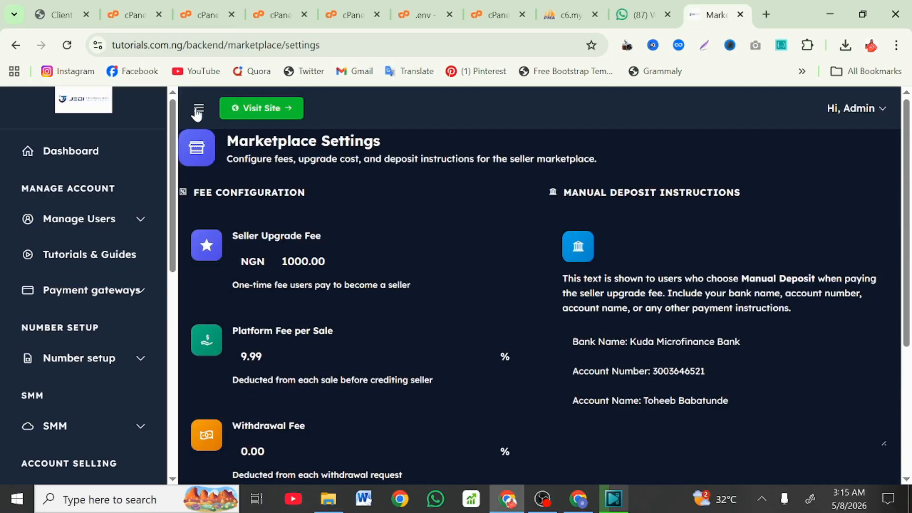
Step: Expand SMM in the admin sidebar and open the Providers page (backend/smm-providers)
scroll(131, 248, "down", 3)
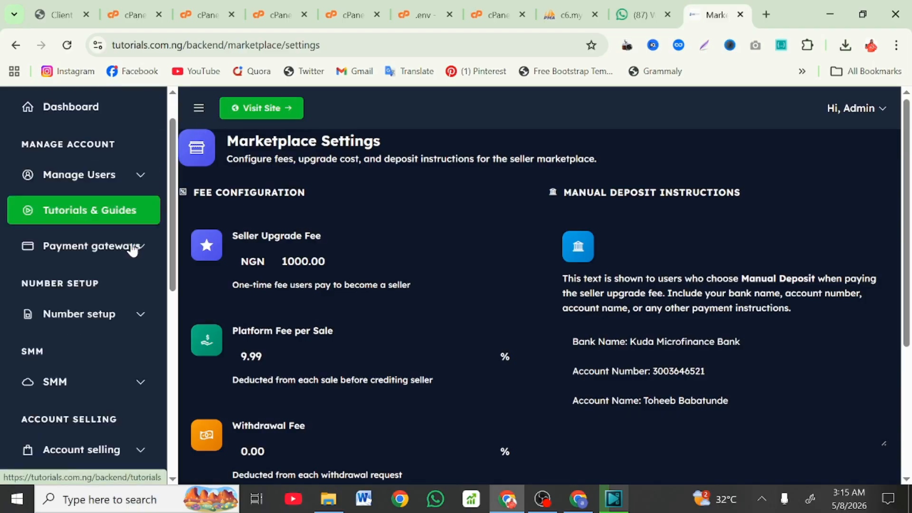
scroll(130, 241, "down", 6)
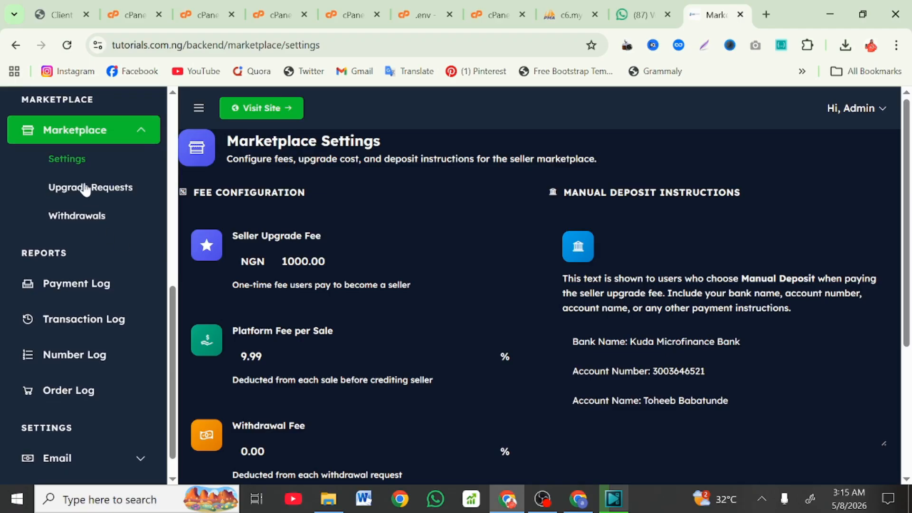
scroll(106, 232, "down", 1)
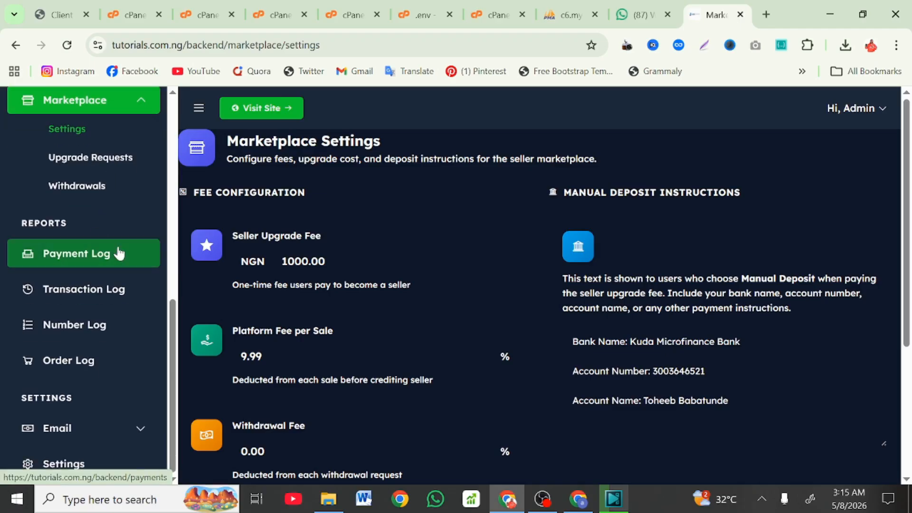
scroll(91, 385, "down", 3)
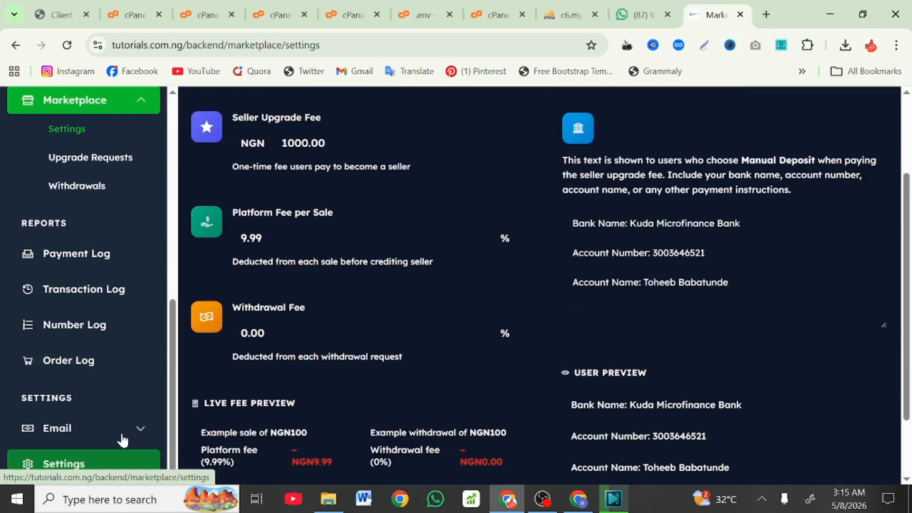
scroll(123, 437, "up", 4)
scroll(120, 432, "up", 4)
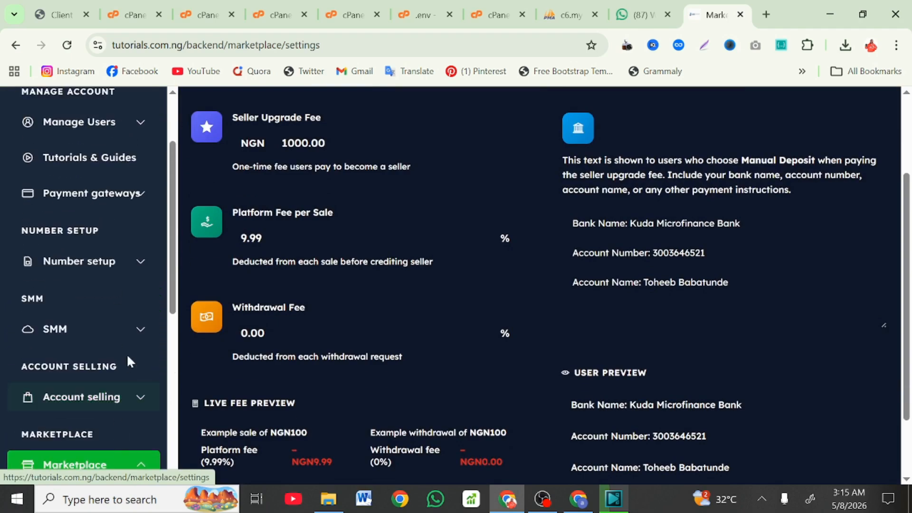
left_click(122, 331)
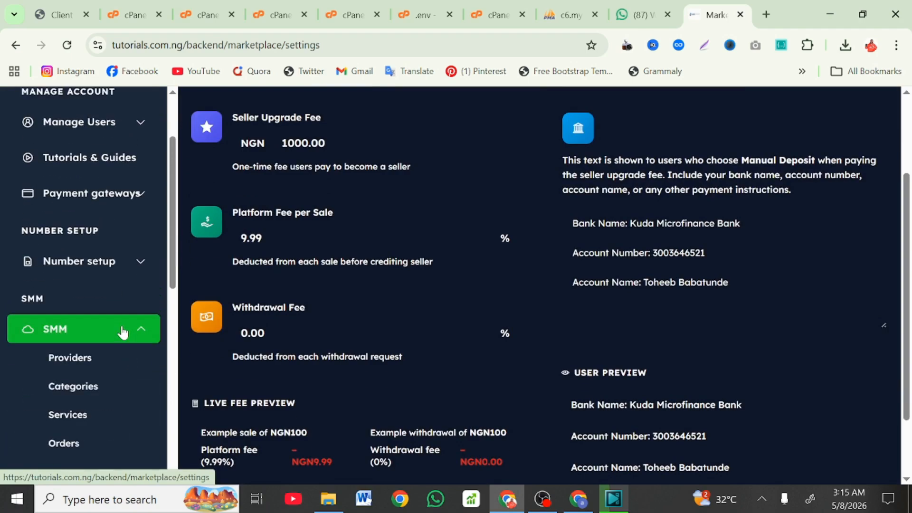
left_click(77, 367)
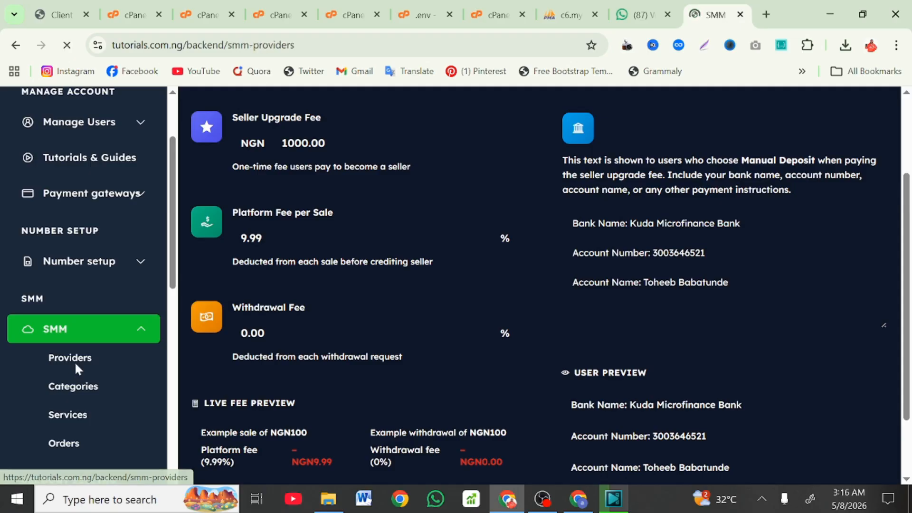
Step: Scroll through the SMM Providers page to review the add-provider form and the dripfeed provider
scroll(75, 361, "down", 1)
scroll(199, 340, "down", 4)
scroll(279, 323, "down", 2)
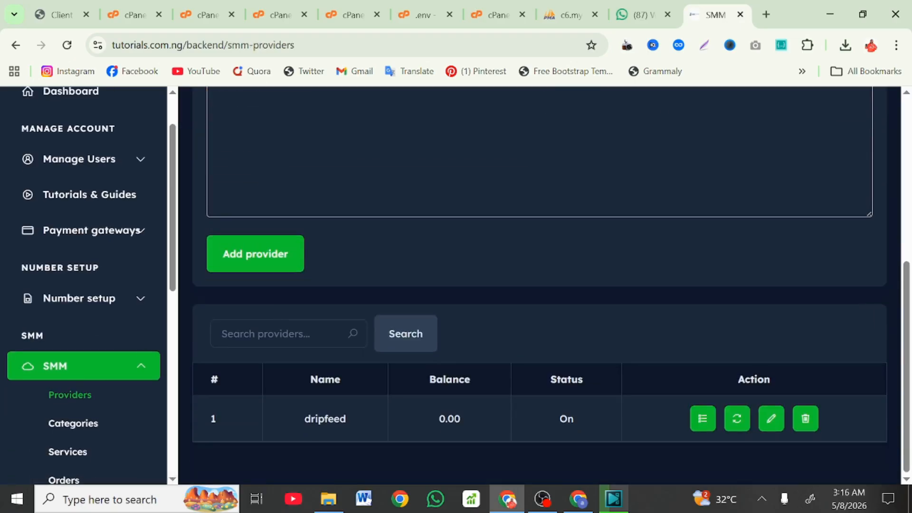
scroll(279, 323, "up", 2)
scroll(539, 285, "up", 2)
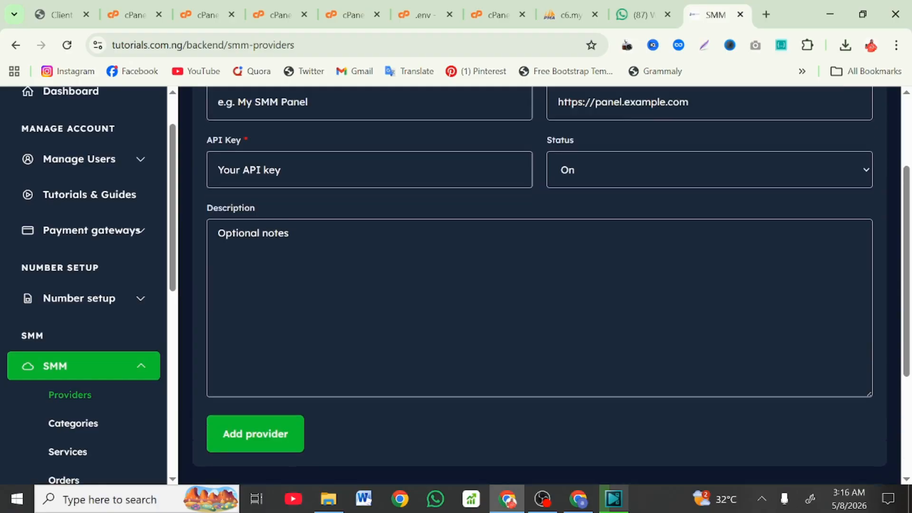
Step: Expand Number setup in the sidebar and open its API Details page
left_click(110, 299)
scroll(71, 219, "down", 1)
scroll(76, 194, "down", 2)
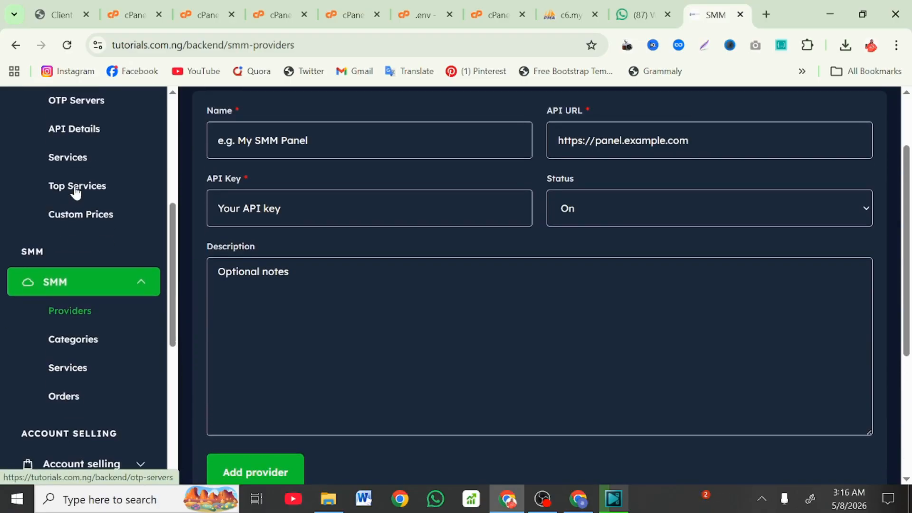
scroll(75, 190, "up", 1)
scroll(74, 192, "up", 6)
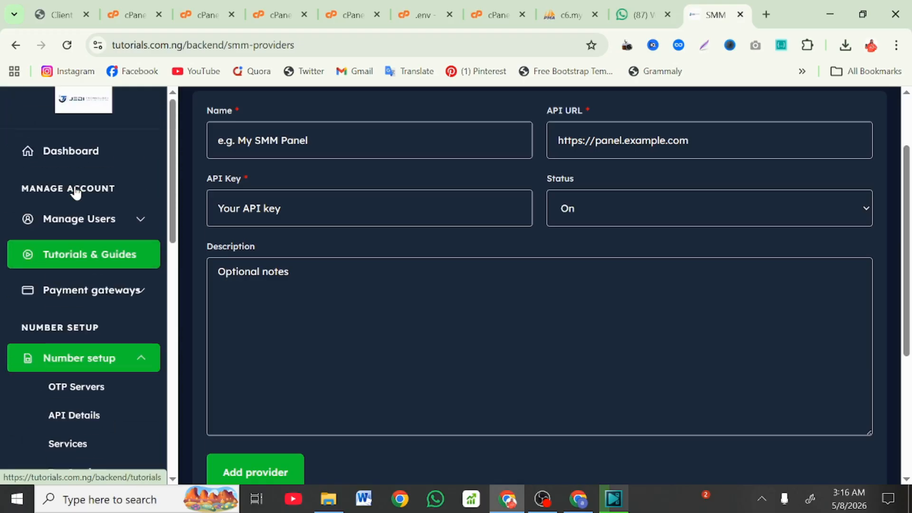
scroll(75, 213, "up", 1)
scroll(75, 213, "down", 4)
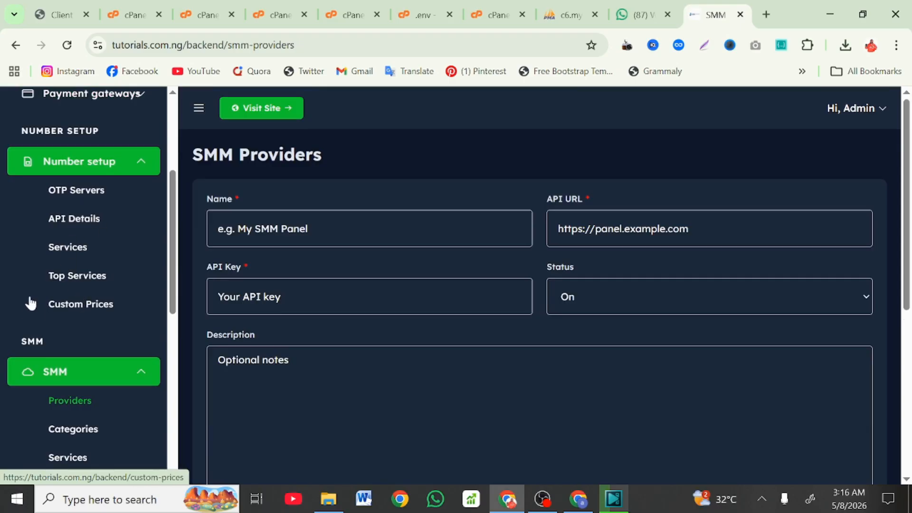
left_click(54, 220)
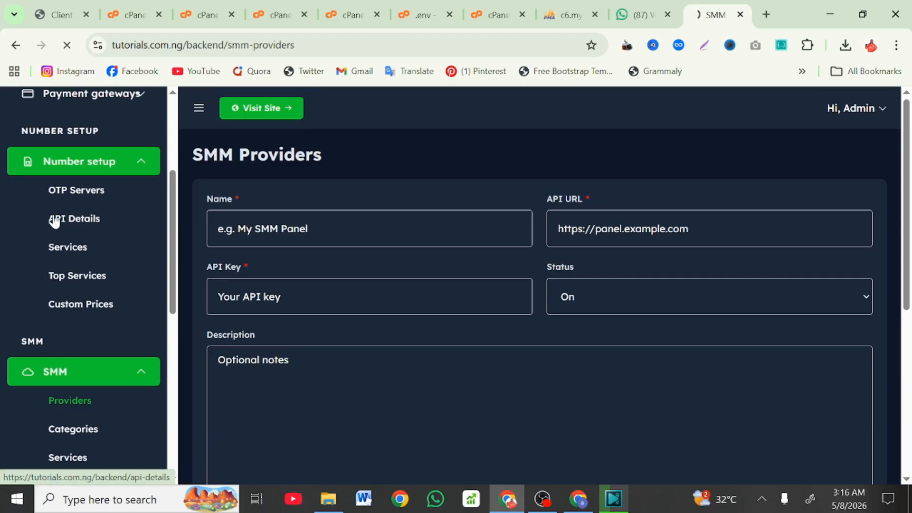
Step: Expand the SMM, Account selling and Marketplace sidebar sections and open Marketplace Settings
scroll(280, 316, "down", 2)
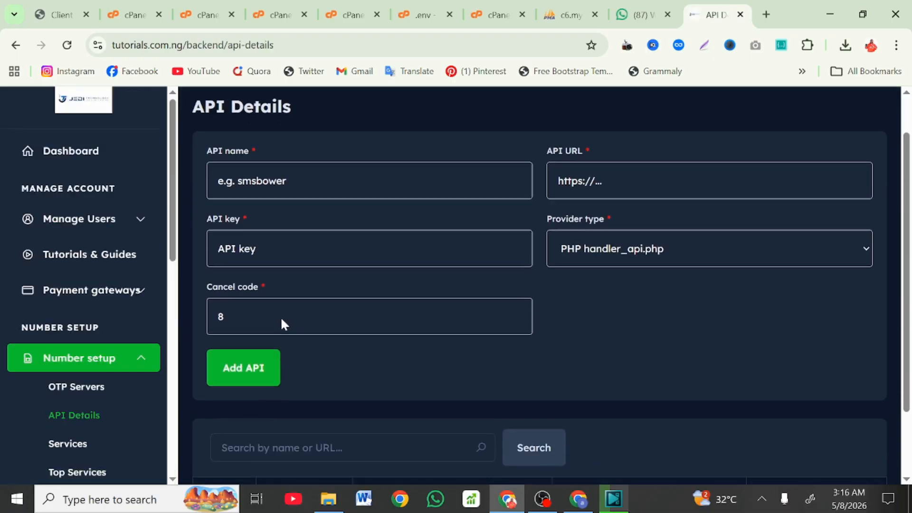
scroll(141, 329, "down", 6)
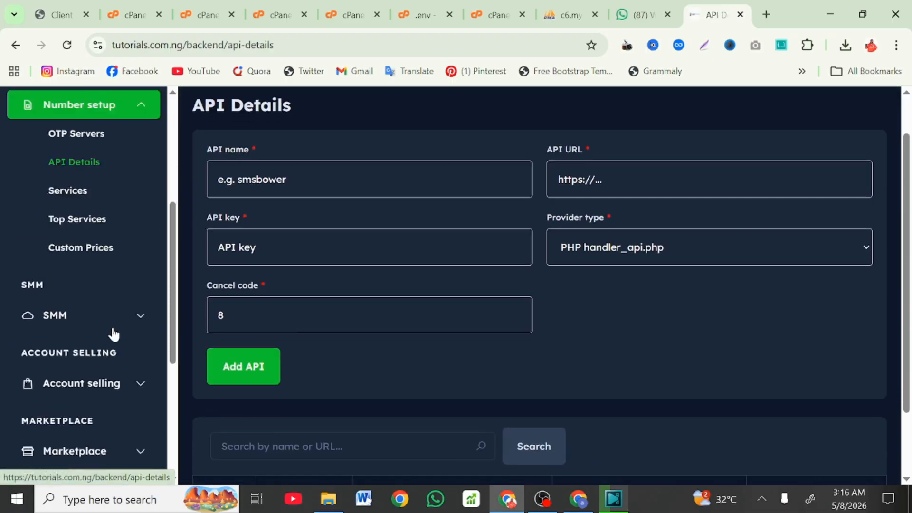
left_click(141, 254)
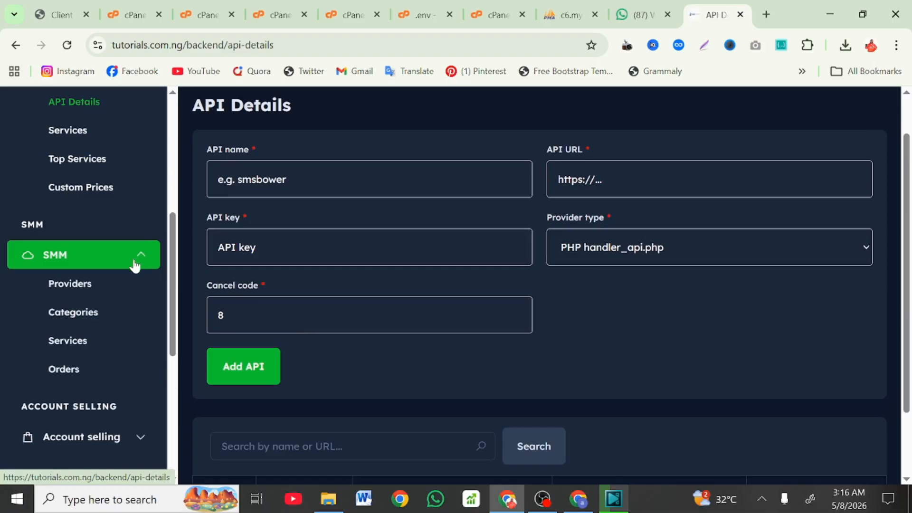
scroll(72, 303, "down", 4)
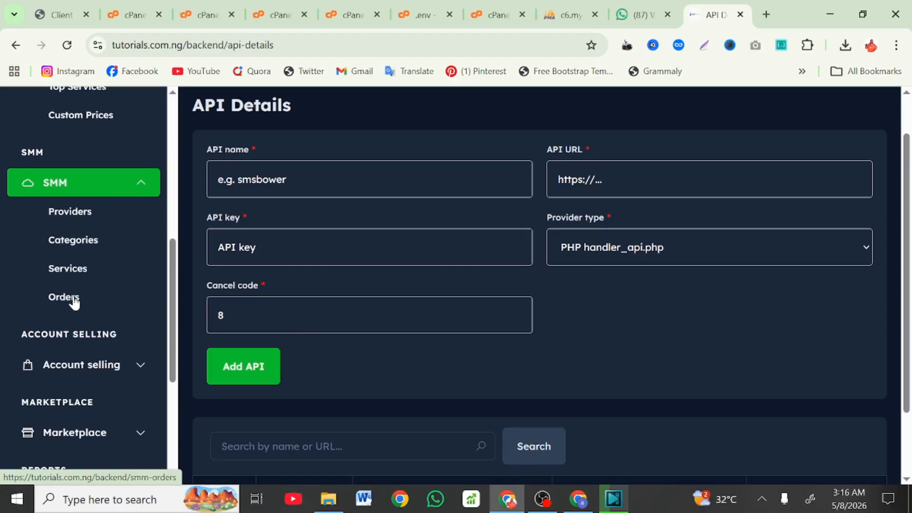
left_click(82, 252)
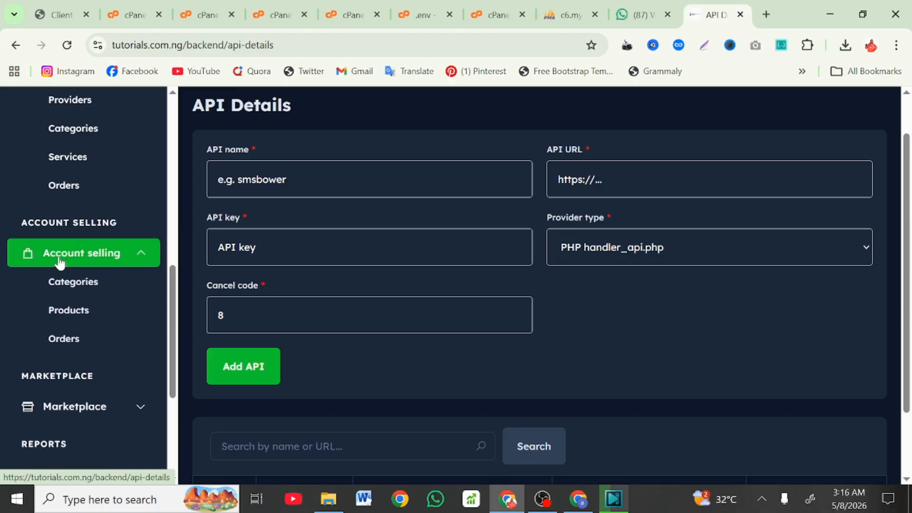
scroll(102, 336, "down", 3)
left_click(80, 250)
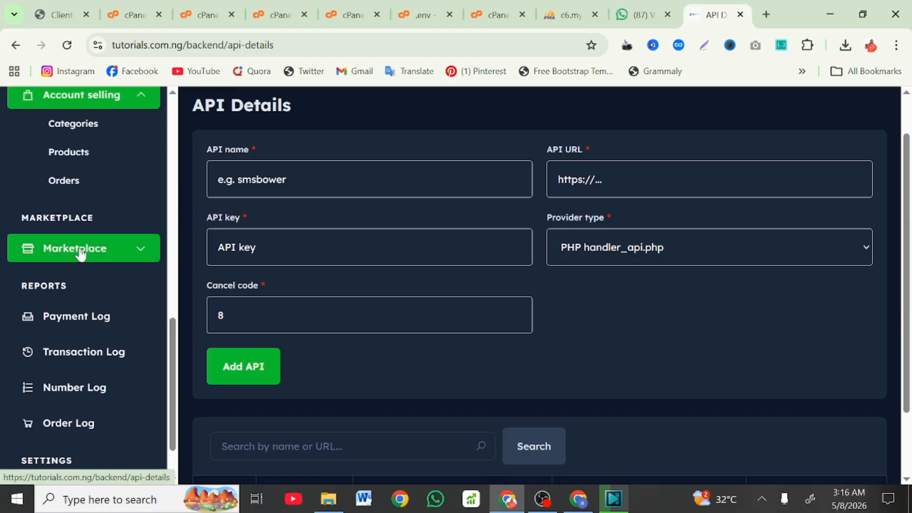
left_click(85, 280)
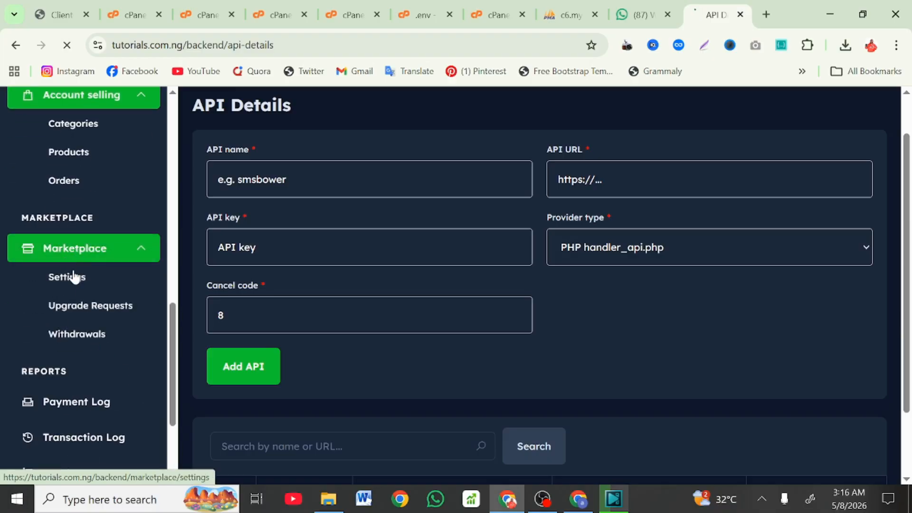
Step: Expand the SMM and Account selling sidebar sections and open the Account Products list
scroll(336, 260, "down", 5)
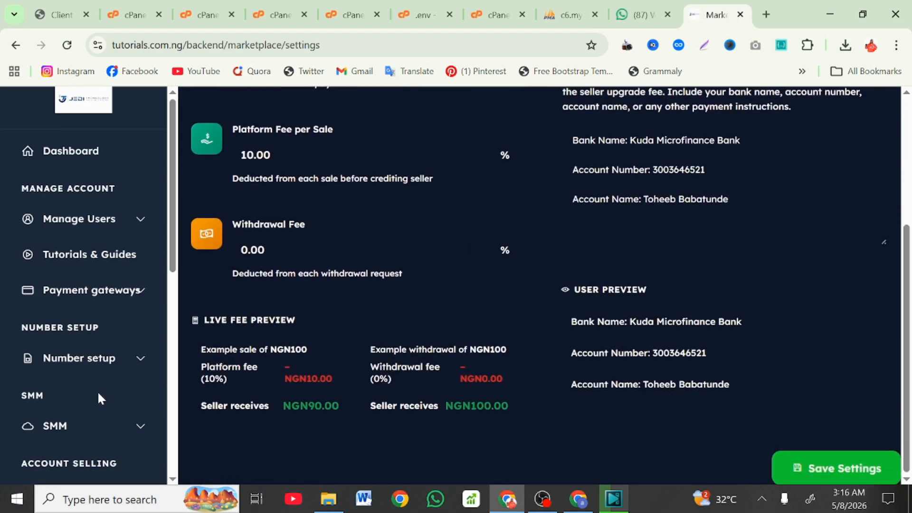
scroll(98, 391, "down", 2)
left_click(77, 350)
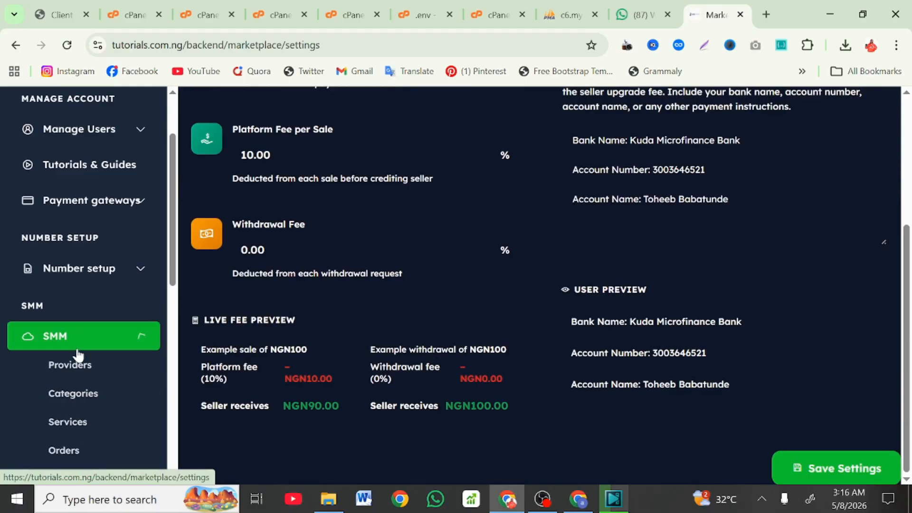
scroll(76, 357, "down", 4)
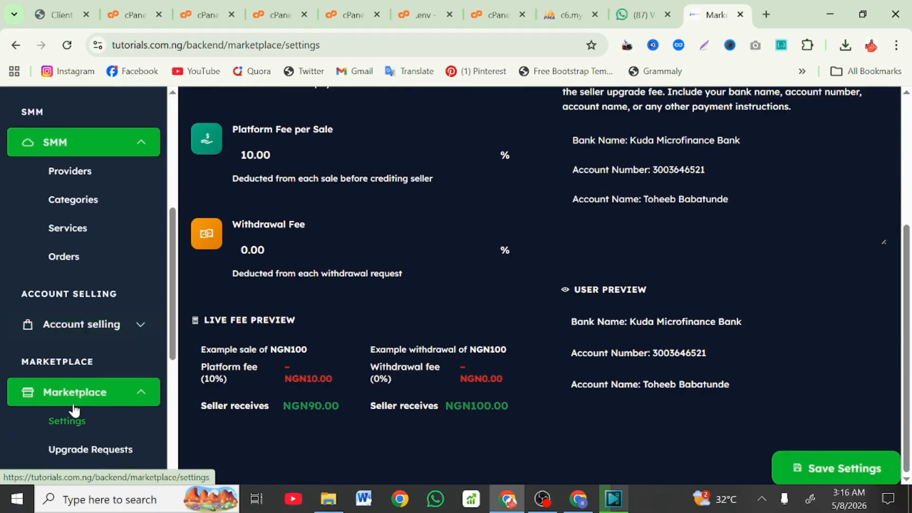
scroll(74, 390, "down", 4)
scroll(60, 294, "up", 2)
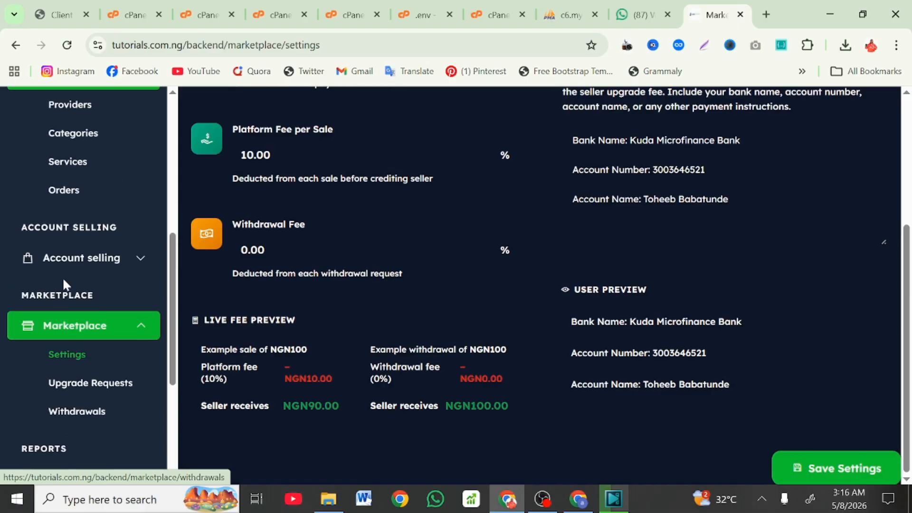
left_click(62, 265)
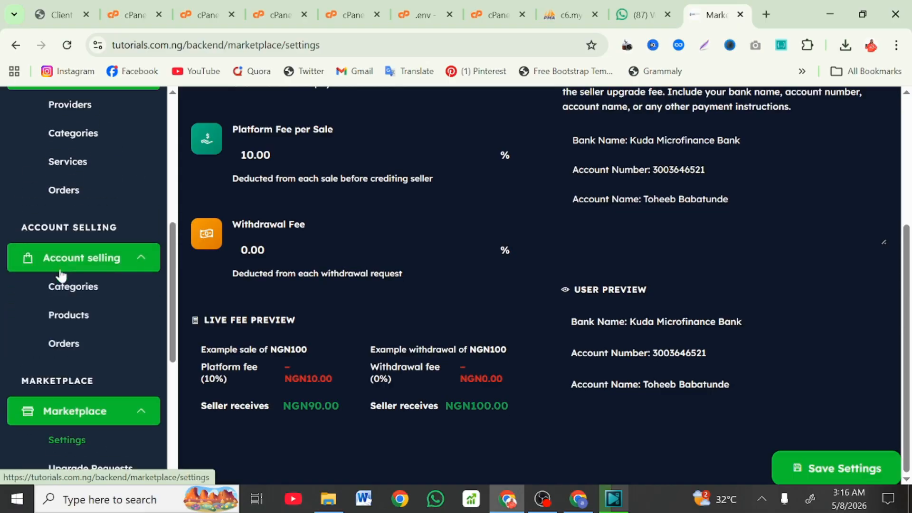
left_click(65, 316)
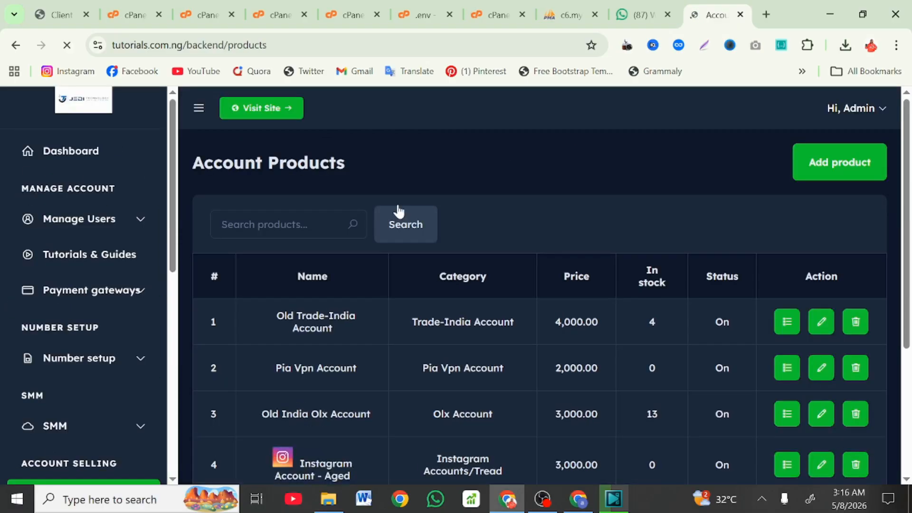
Step: Scroll through the product table, then return to the admin dashboard
scroll(410, 277, "down", 3)
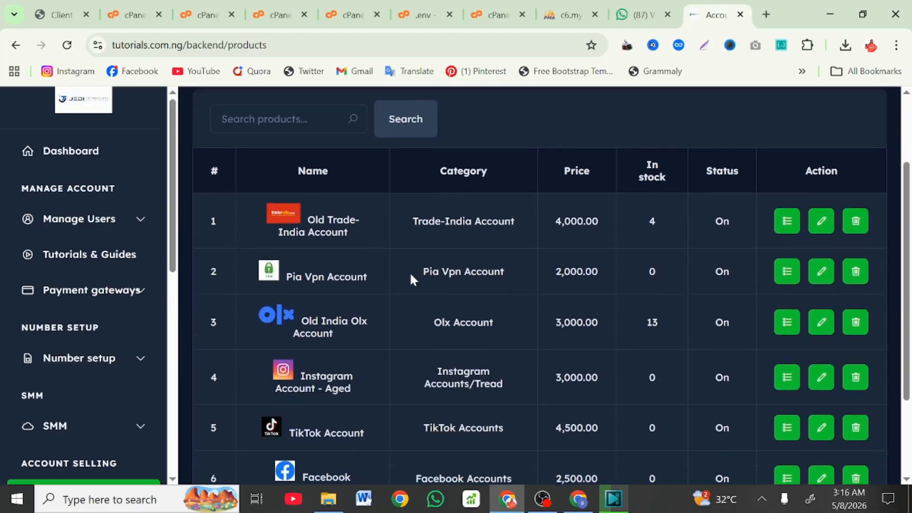
scroll(411, 276, "up", 3)
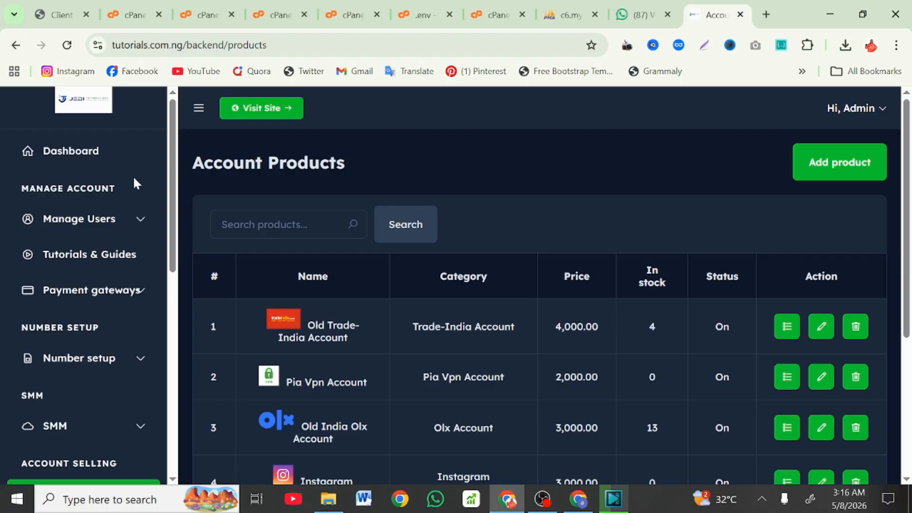
left_click(102, 161)
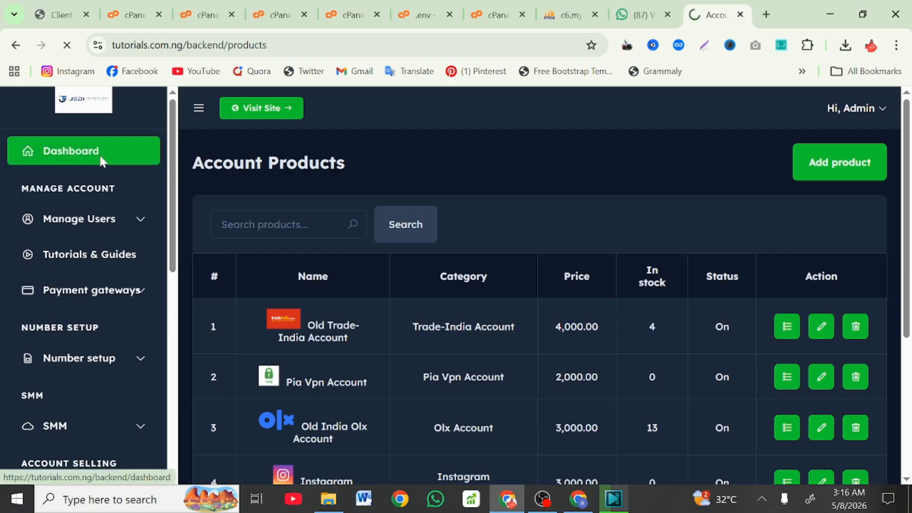
Step: Expand the Account selling and SMM sidebar sections to show Providers, Categories, Services and Orders
scroll(140, 285, "down", 3)
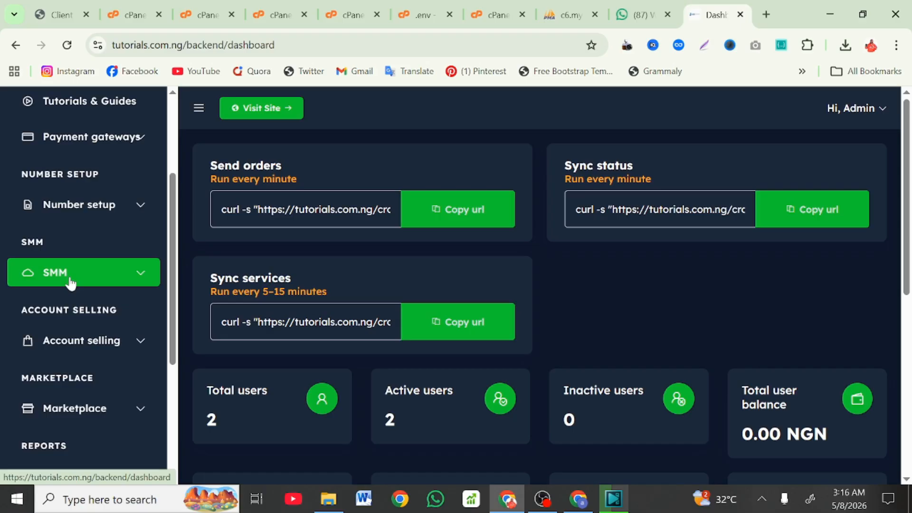
left_click(89, 343)
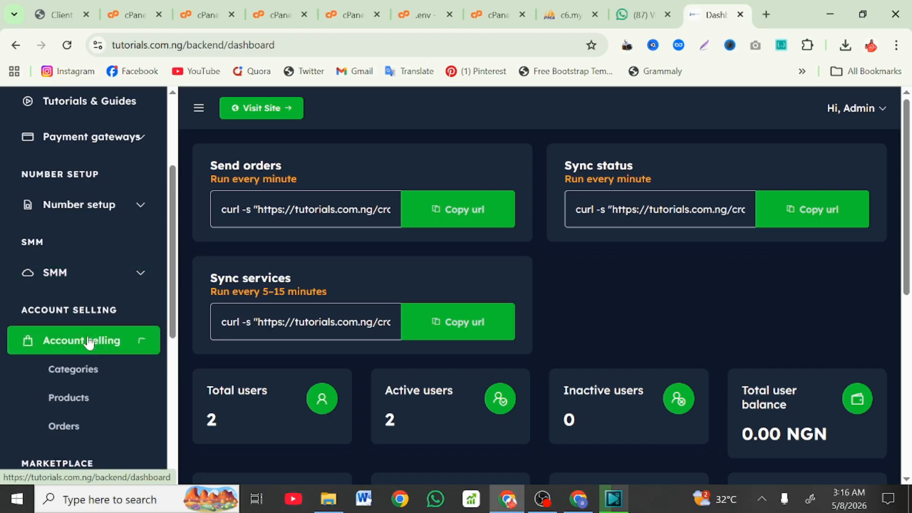
scroll(57, 336, "down", 1)
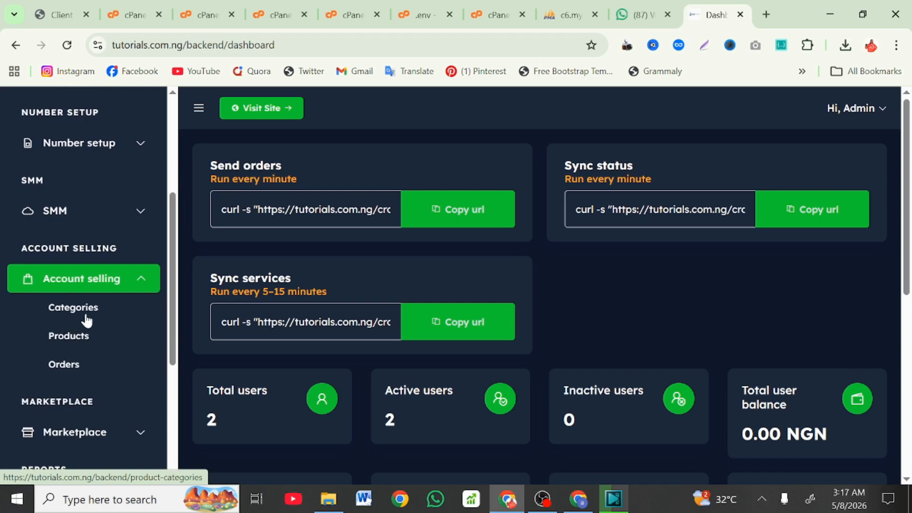
scroll(159, 284, "up", 1)
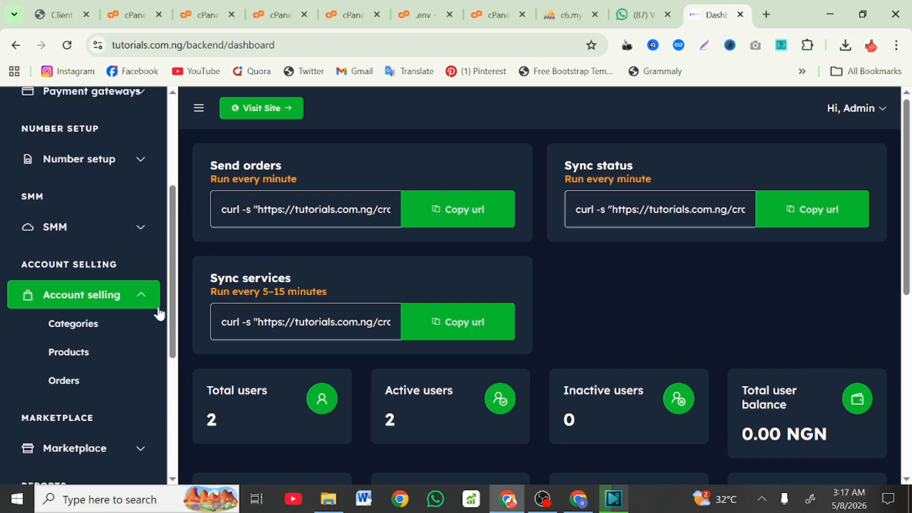
scroll(159, 309, "up", 3)
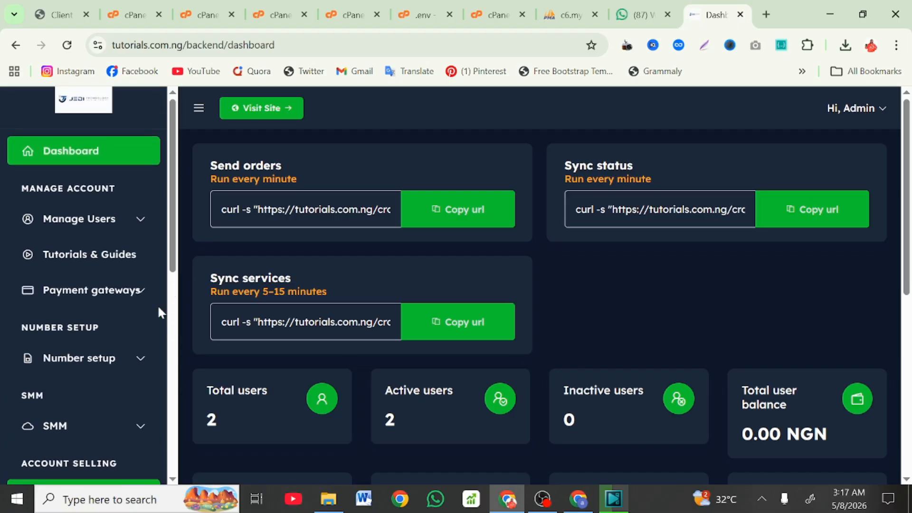
scroll(116, 329, "down", 2)
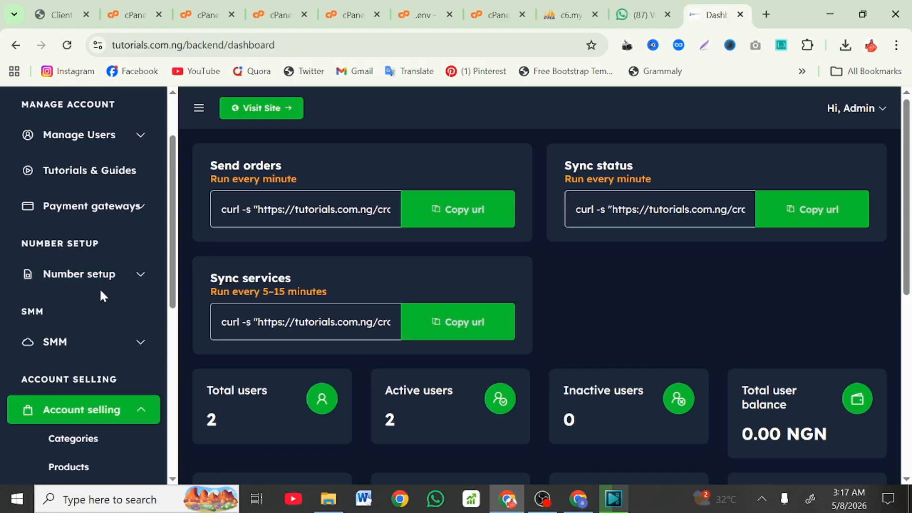
scroll(102, 296, "down", 2)
left_click(47, 257)
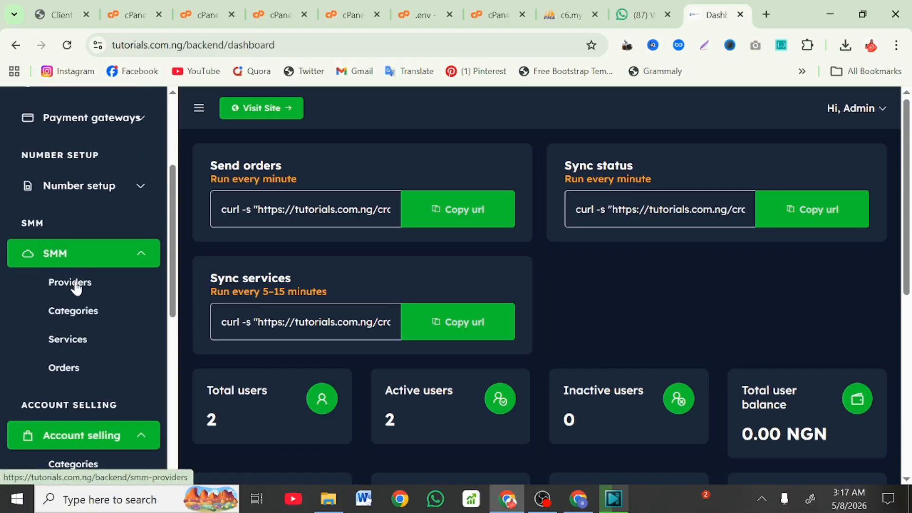
scroll(75, 320, "down", 4)
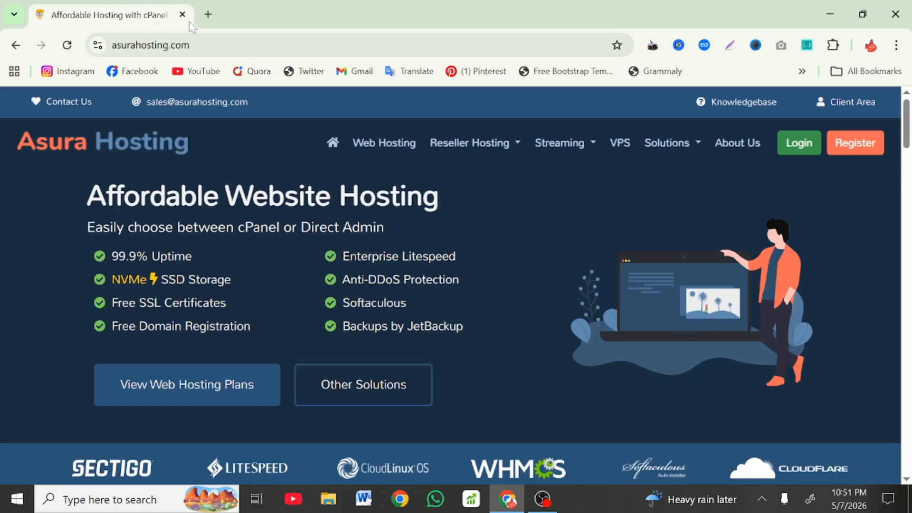
Step: Open a new tab, enter and select a short entry in its address bar, then return to Asura Hosting
left_click(208, 14)
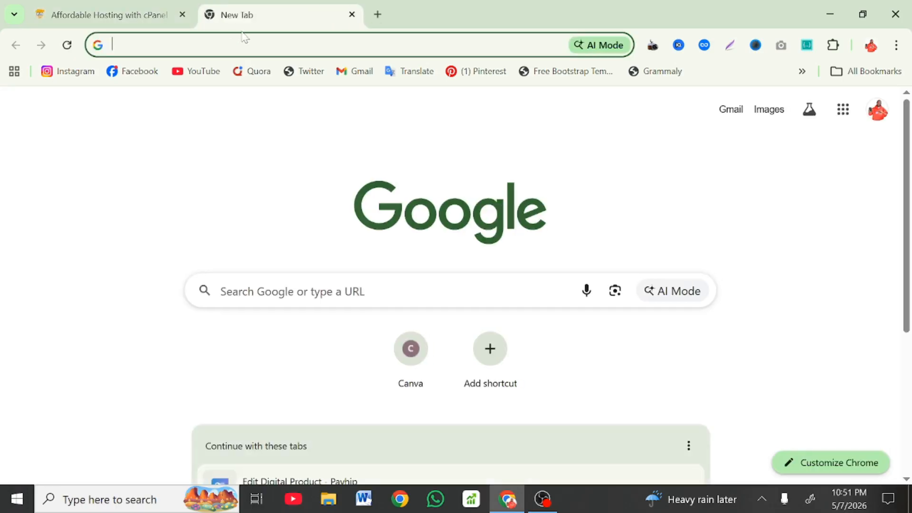
type("THANKY")
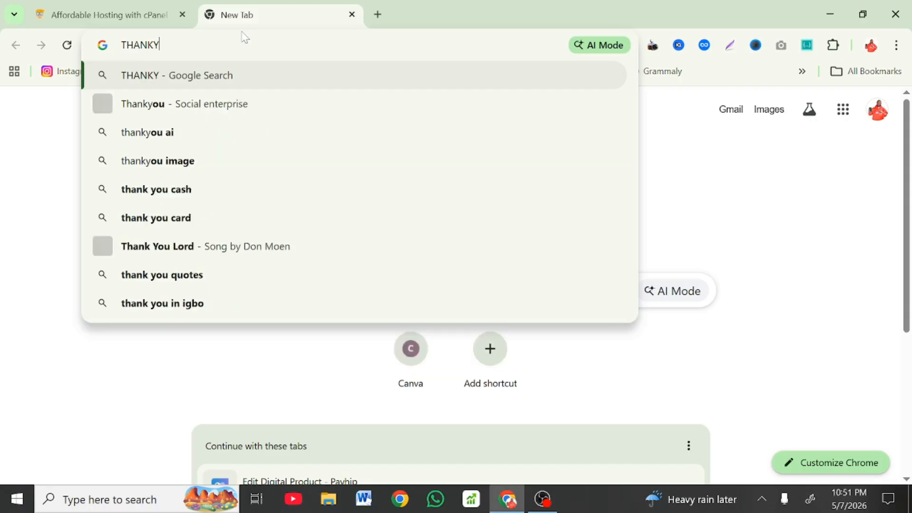
type("OU4")
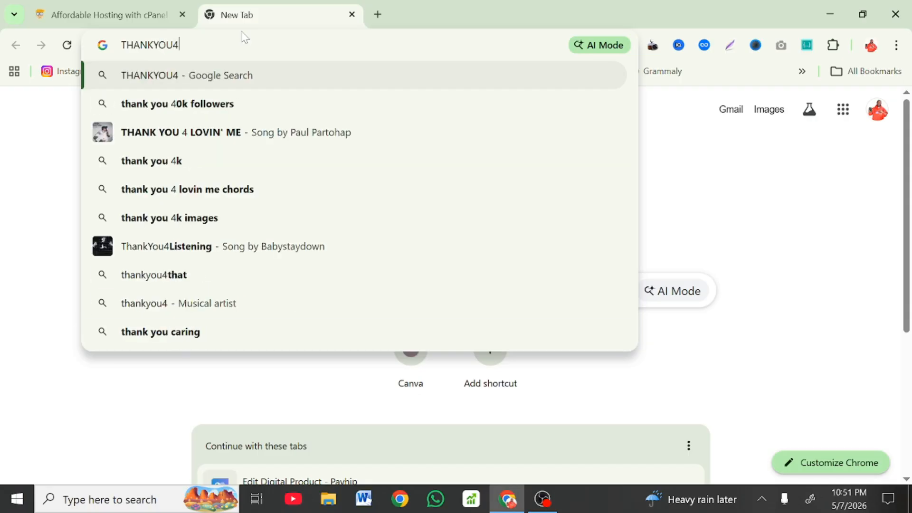
key("shift+Left")
key("shift+Left")
key("shift+Left")
key("shift+Left")
key("shift+Left")
key("shift+Left")
key("shift+Left")
key("shift+Left")
key("shift+Left")
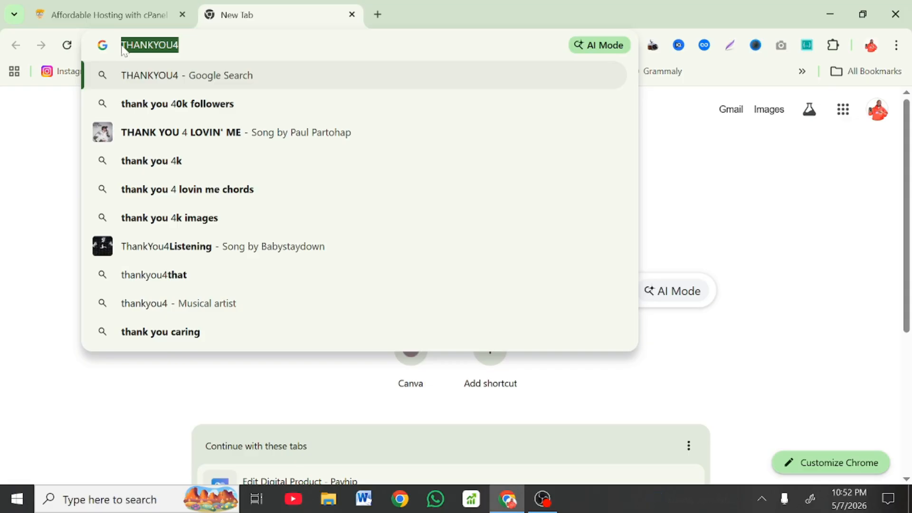
left_click(180, 47)
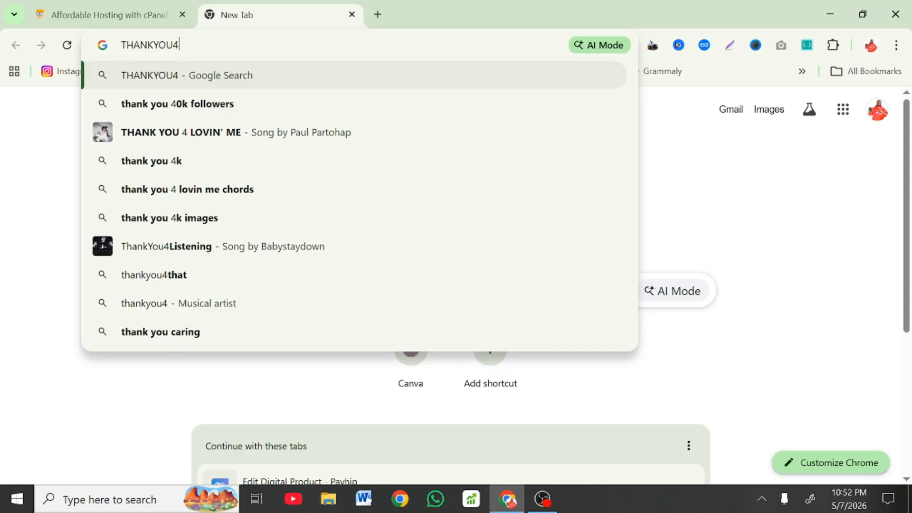
left_click(153, 19)
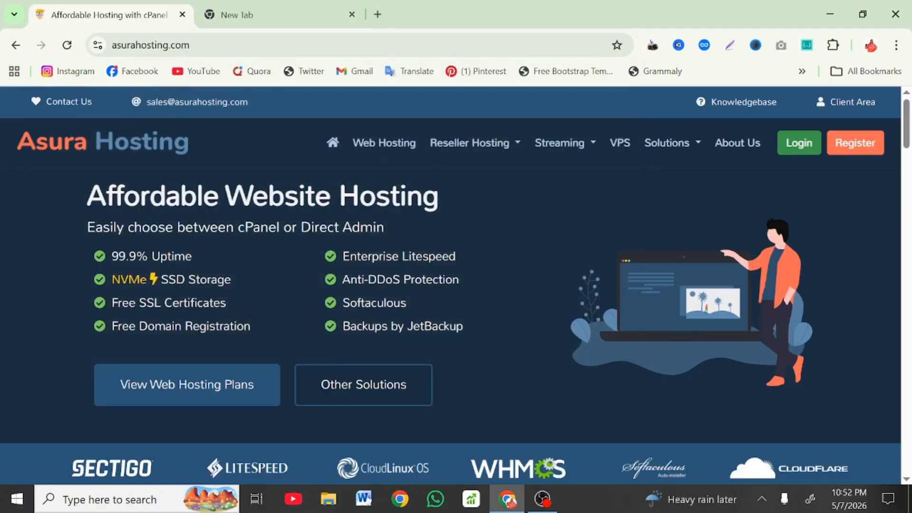
Step: Order the Starter web hosting plan with cPanel and yearly billing selected
left_click(395, 149)
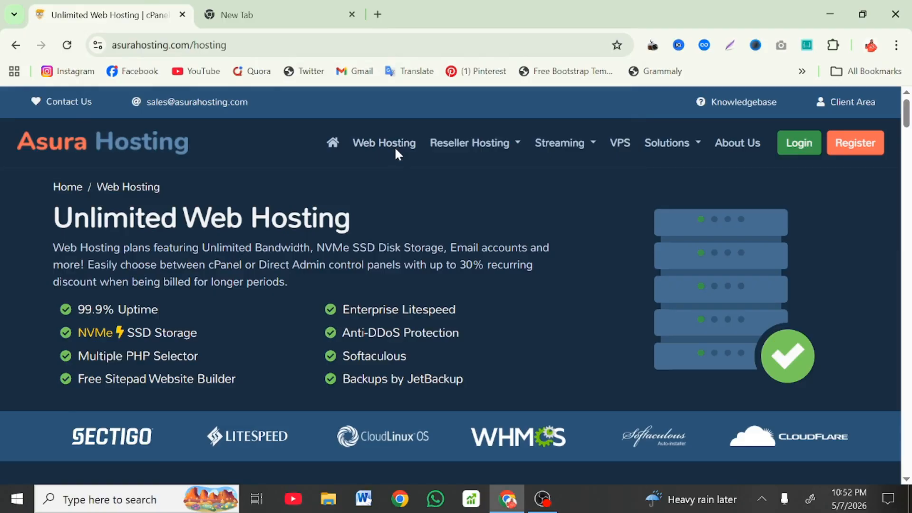
scroll(394, 238, "down", 6)
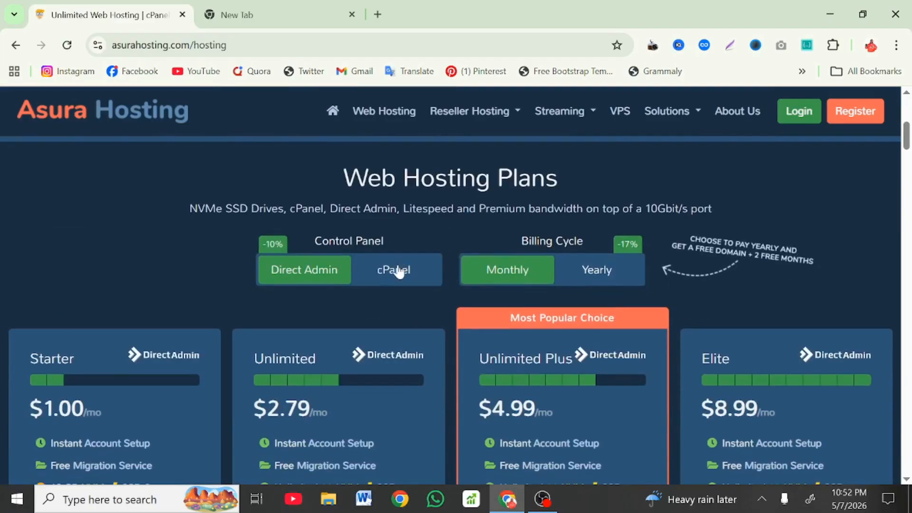
left_click(398, 271)
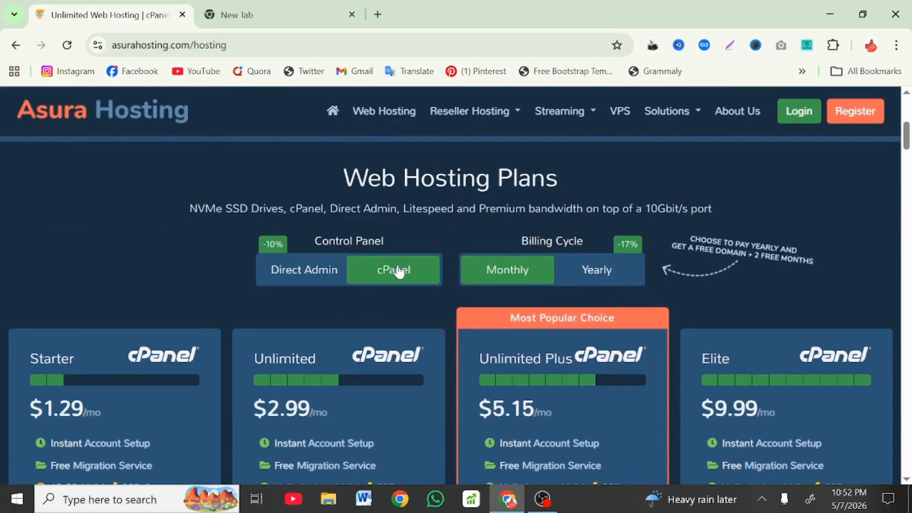
left_click(596, 280)
scroll(161, 388, "down", 10)
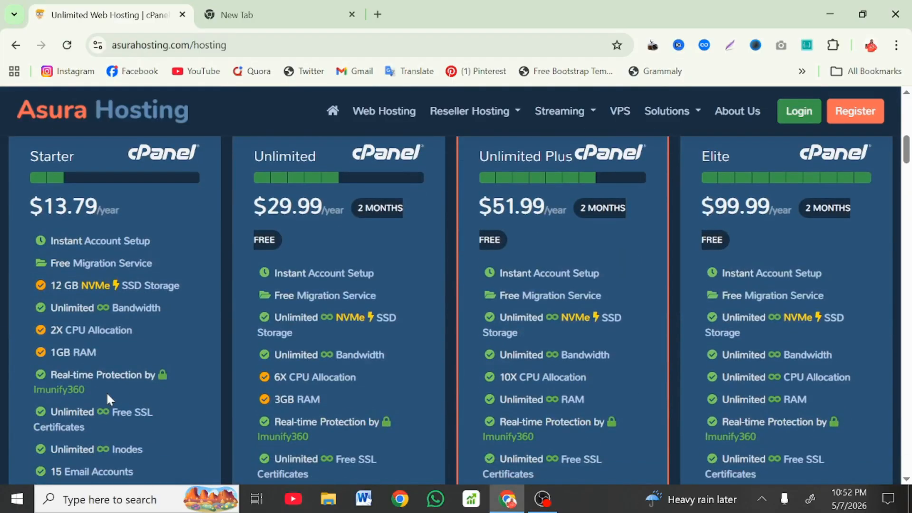
scroll(100, 418, "down", 4)
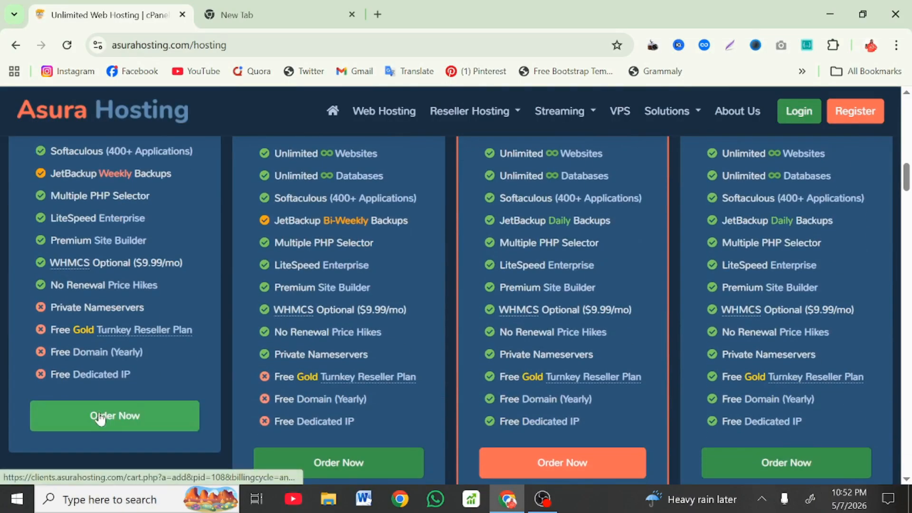
left_click(99, 417)
scroll(99, 417, "up", 4)
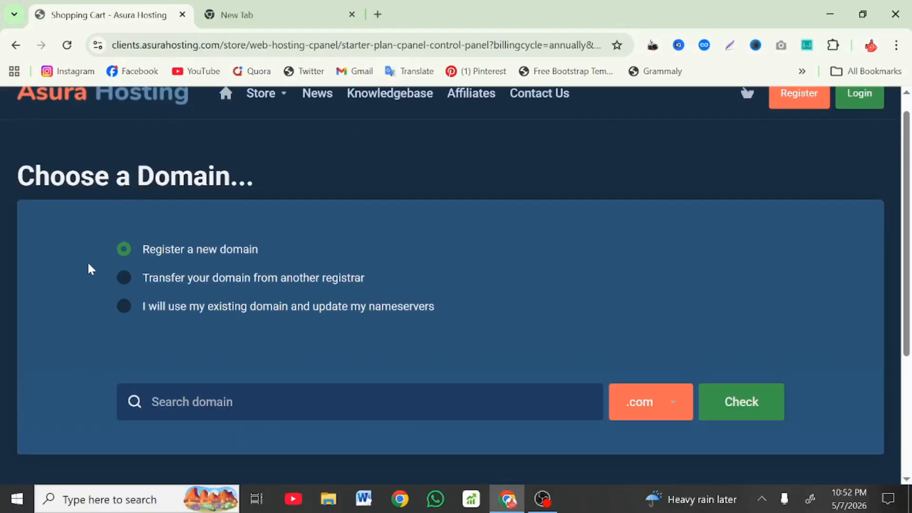
Step: Search for fynclel.com, confirm it is available at $11.99 USD, and continue with it
left_click(202, 398)
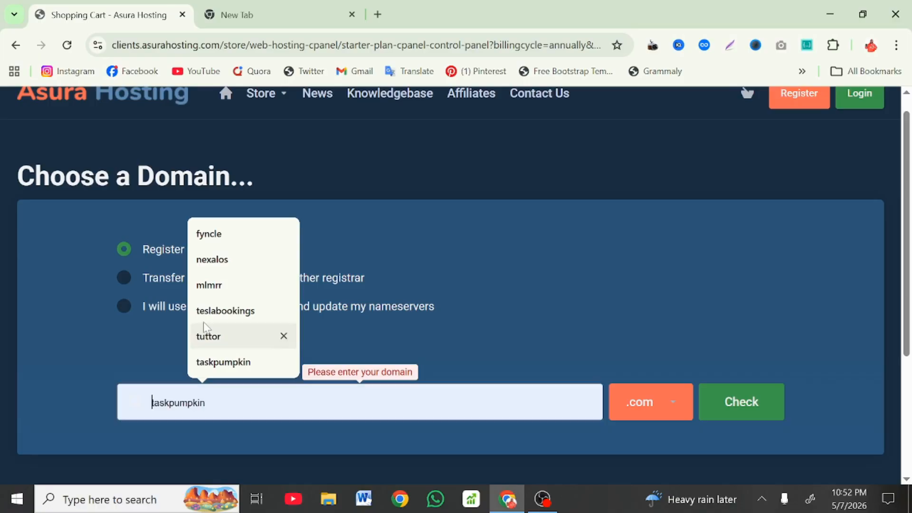
left_click(202, 235)
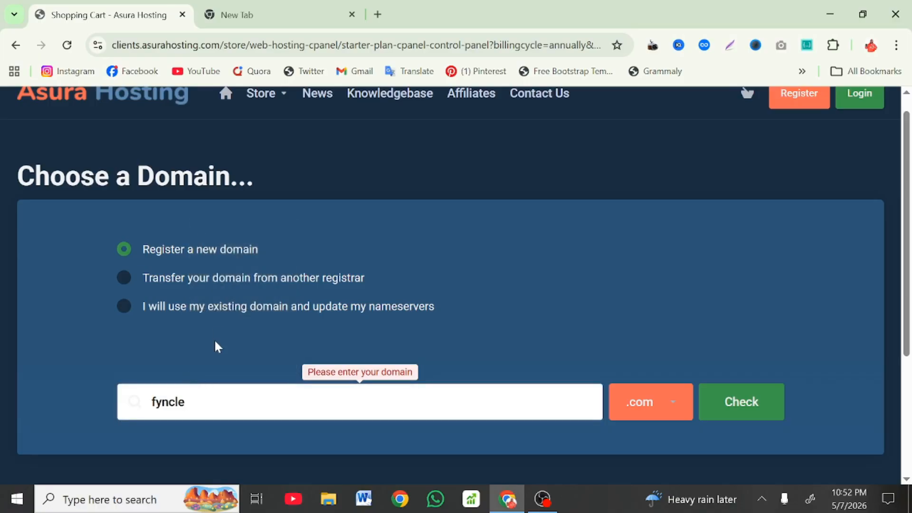
type("S")
key("BackSpace")
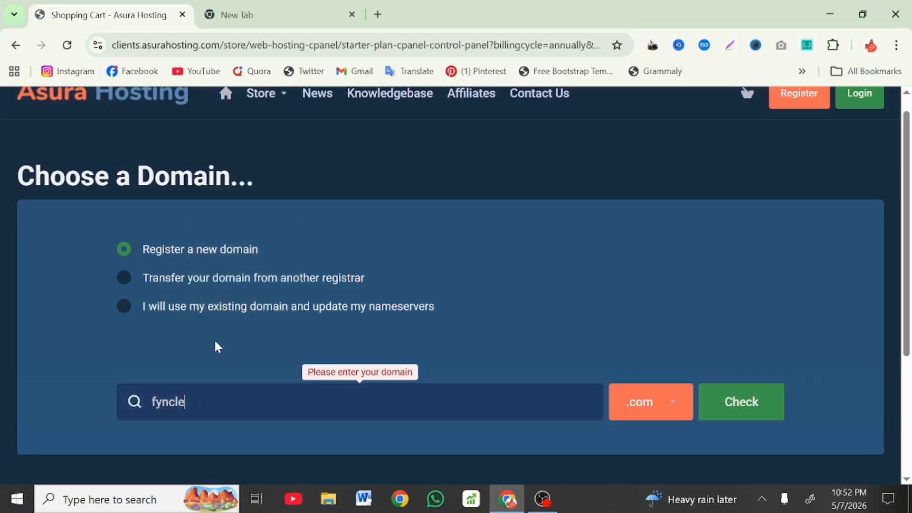
type("l")
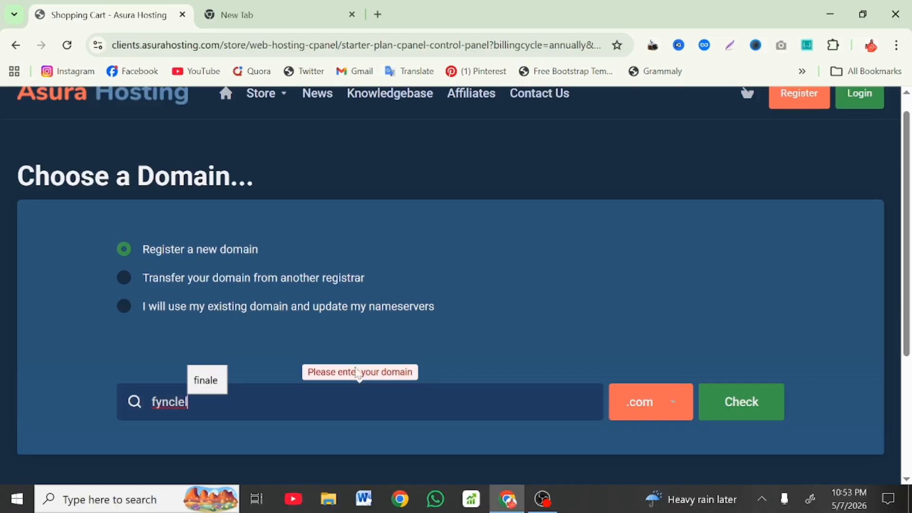
left_click(732, 414)
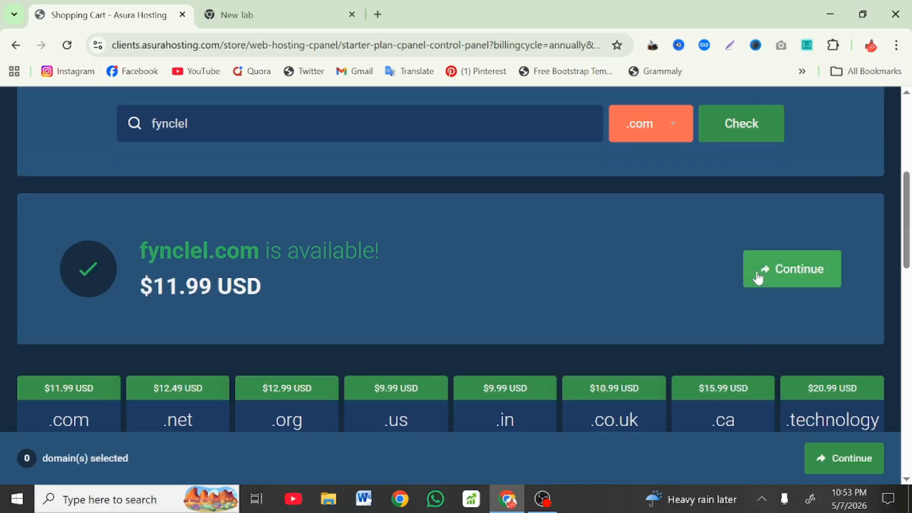
left_click(755, 275)
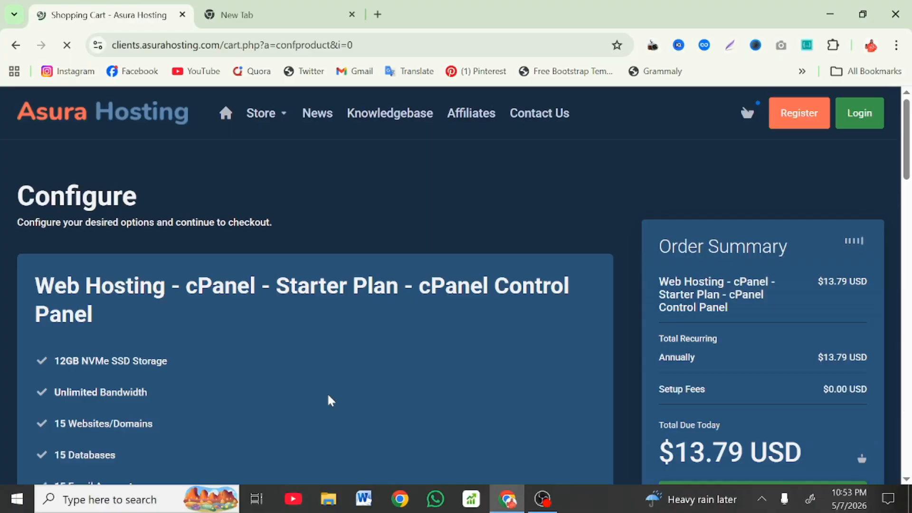
Step: Highlight the Starter Plan's 12GB NVMe SSD Storage and 15 Websites/Domains features
scroll(331, 401, "down", 6)
scroll(331, 401, "up", 2)
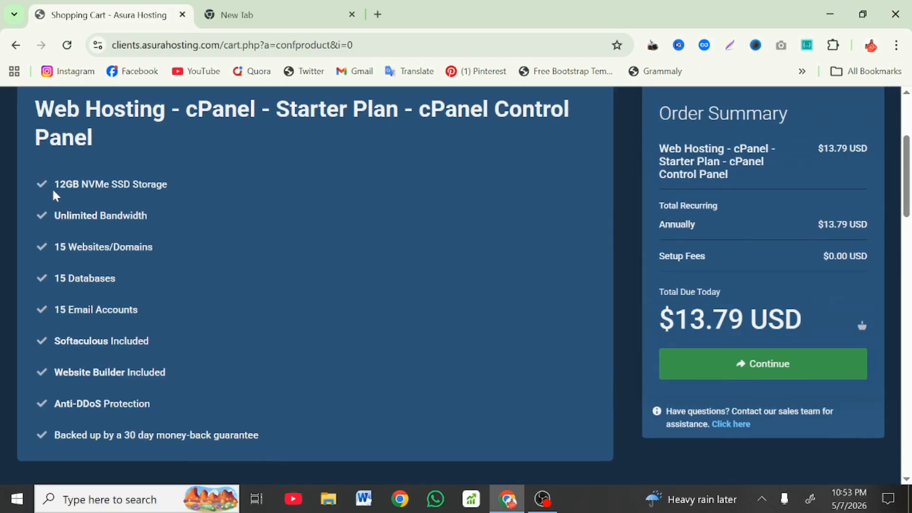
left_click_drag(53, 195, 169, 189)
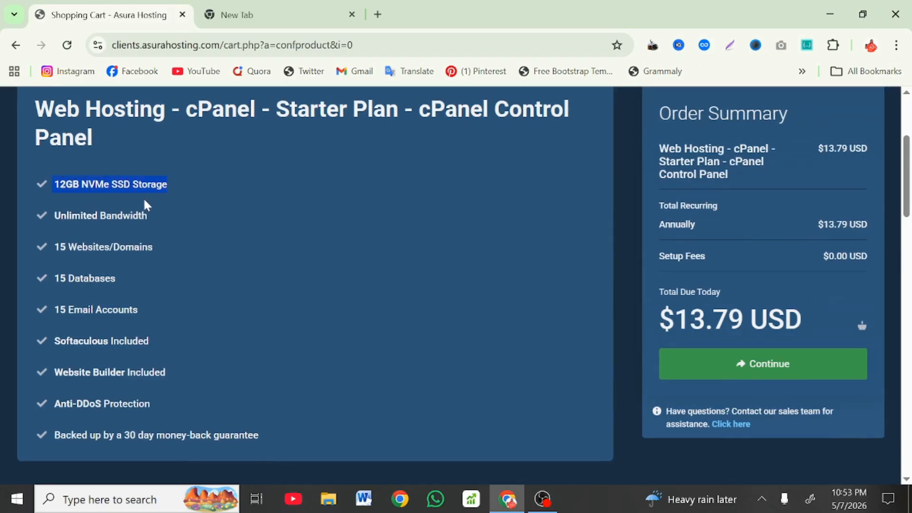
left_click_drag(196, 247, 60, 247)
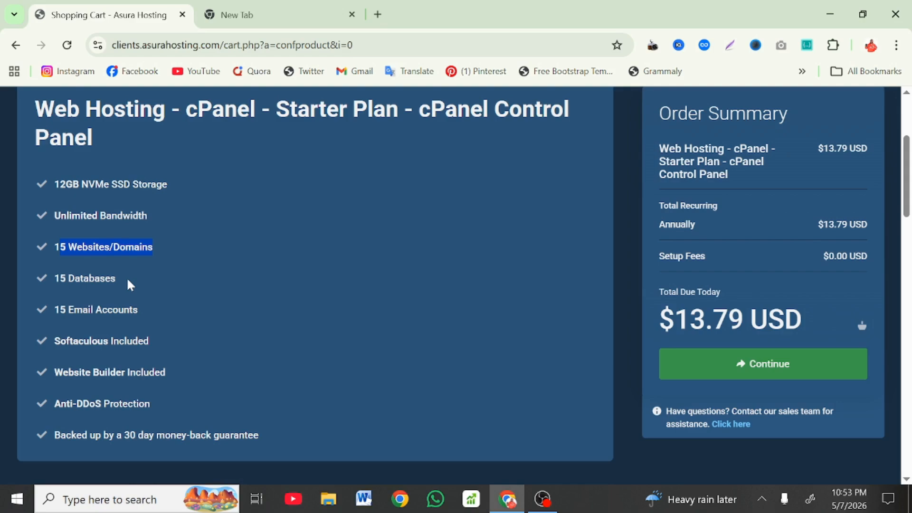
scroll(129, 284, "down", 2)
left_click_drag(174, 294, 61, 294)
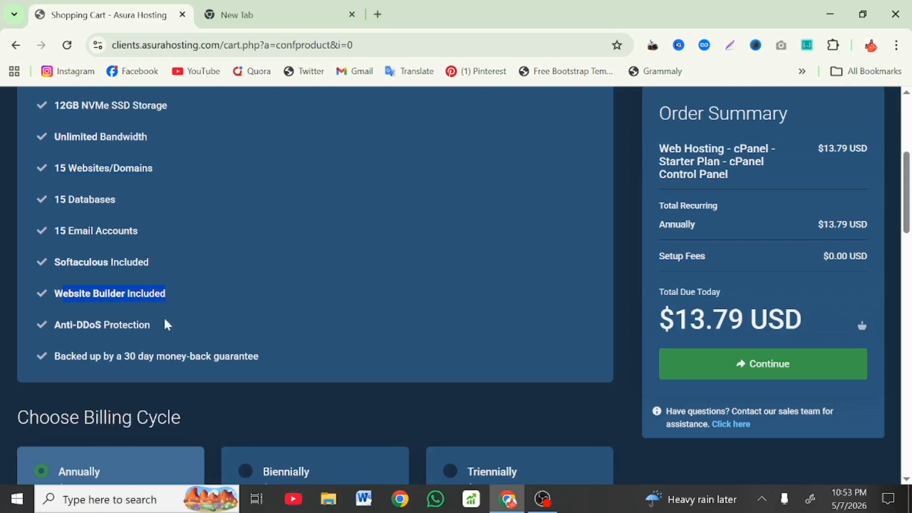
left_click(185, 326)
Step: Highlight the last three plan features, then continue from the Order Summary to domains
scroll(185, 327, "down", 5)
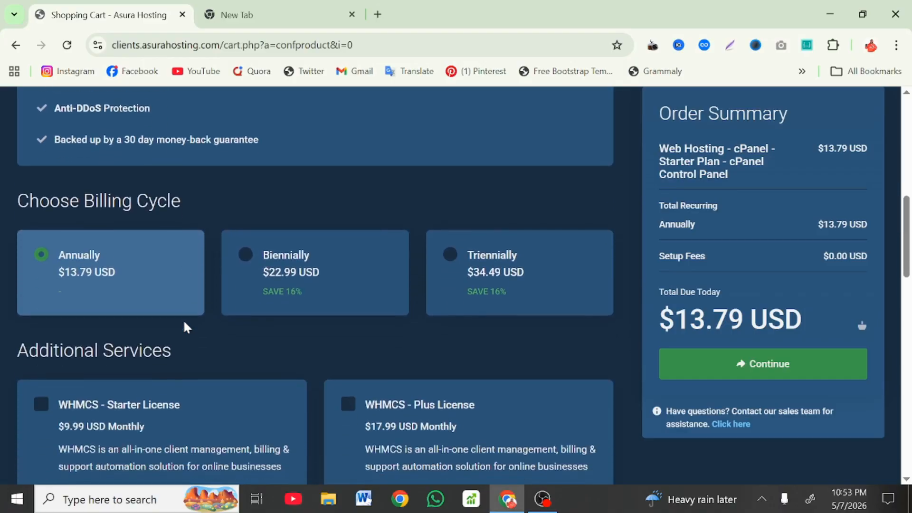
scroll(187, 328, "down", 10)
scroll(186, 328, "up", 15)
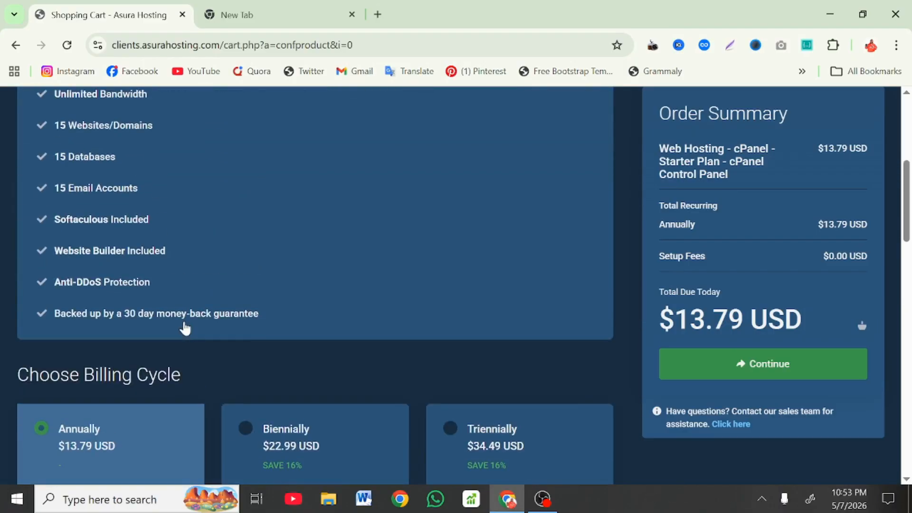
double_click(172, 313)
left_click_drag(172, 314, 167, 262)
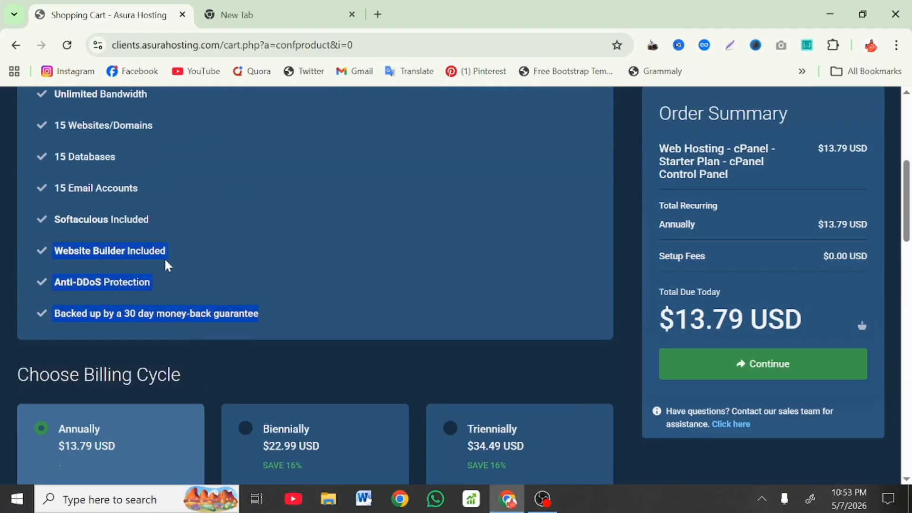
left_click(220, 241)
scroll(221, 242, "down", 10)
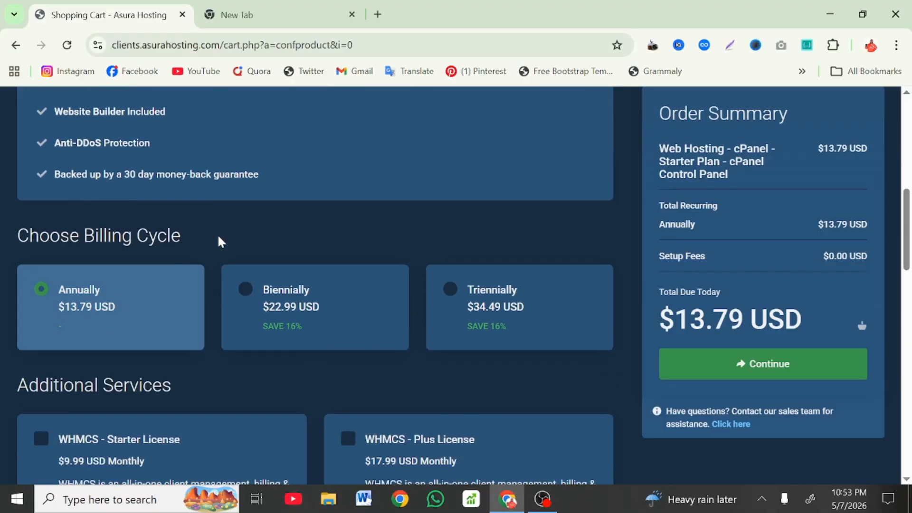
scroll(221, 241, "down", 8)
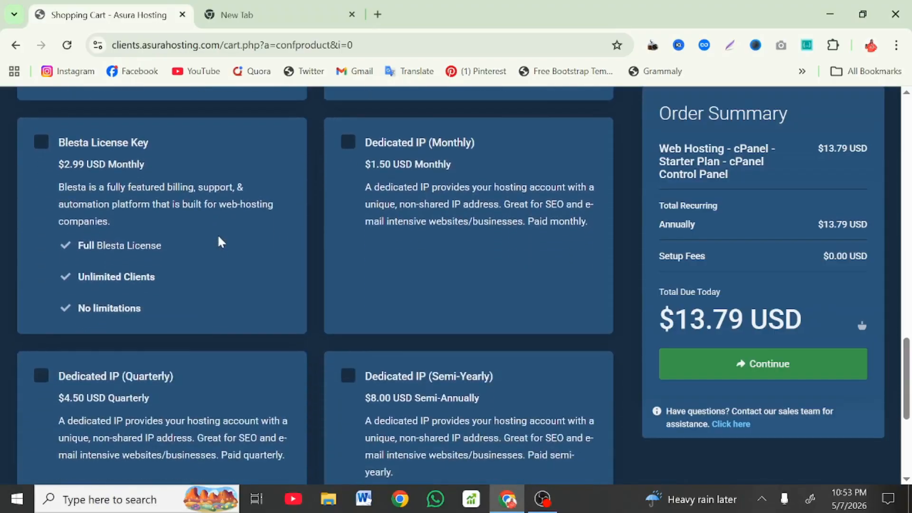
left_click(737, 325)
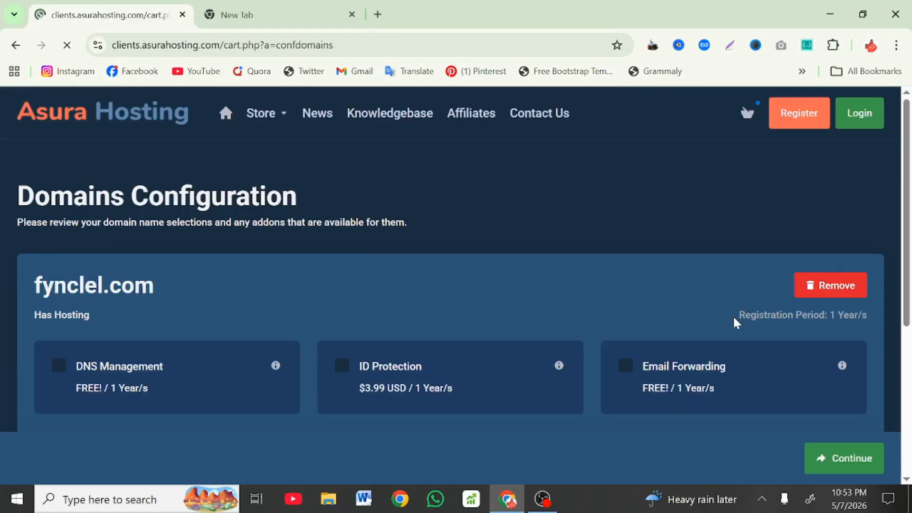
Step: Proceed to Review & Checkout and switch the currency to NGN, showing ₦41248.00NGN due
scroll(359, 407, "down", 4)
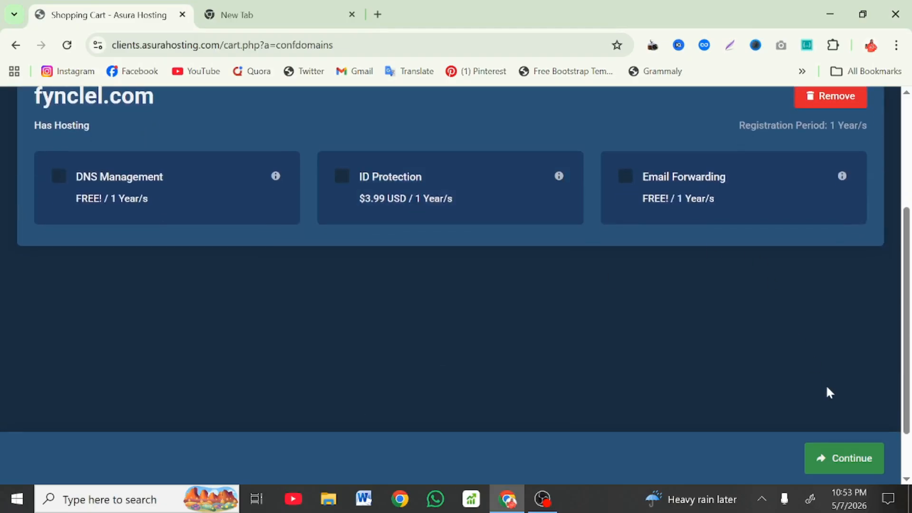
left_click(862, 455)
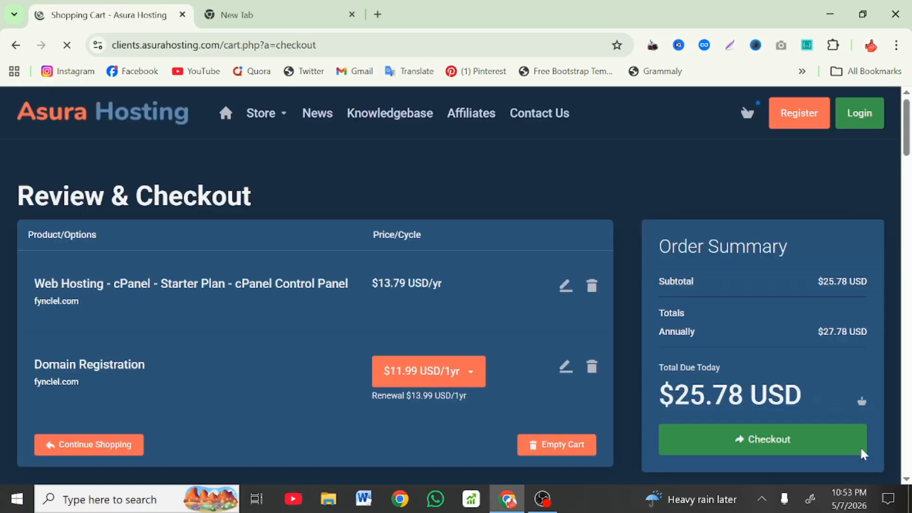
scroll(491, 326, "down", 3)
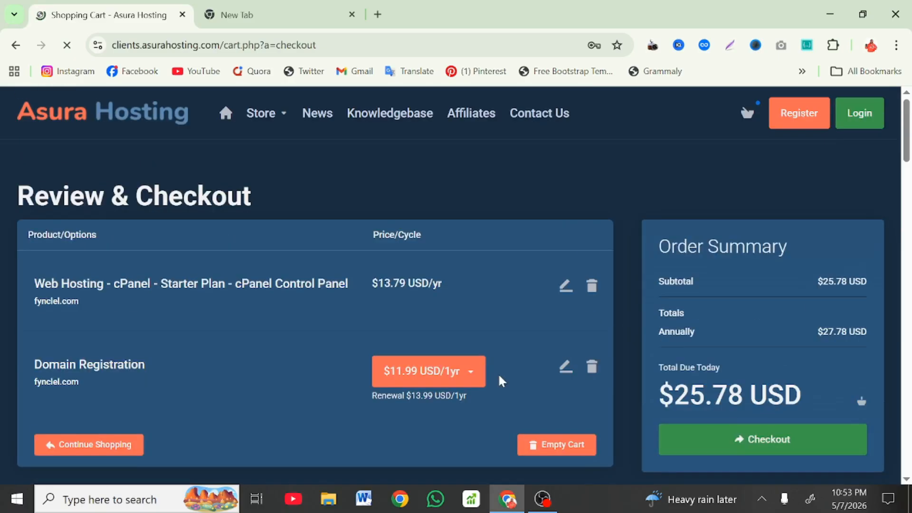
scroll(499, 376, "down", 7)
scroll(498, 372, "up", 3)
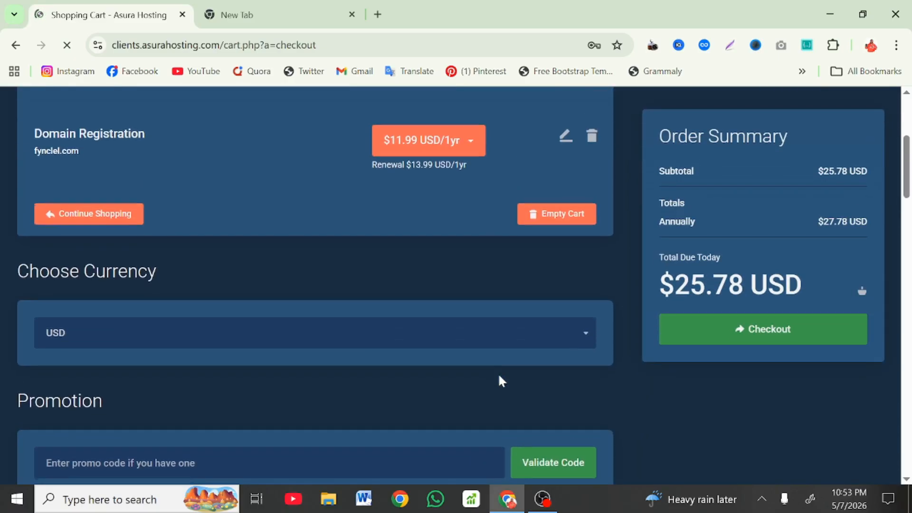
left_click(499, 379)
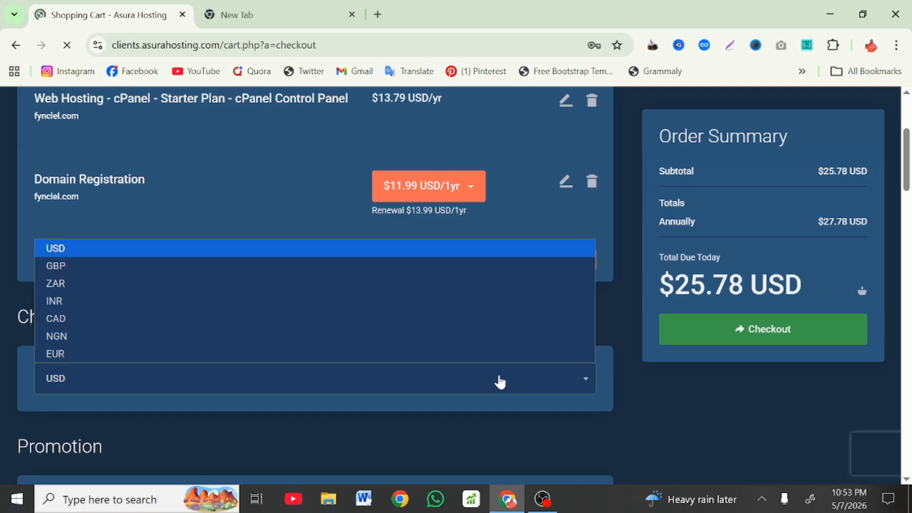
left_click(292, 335)
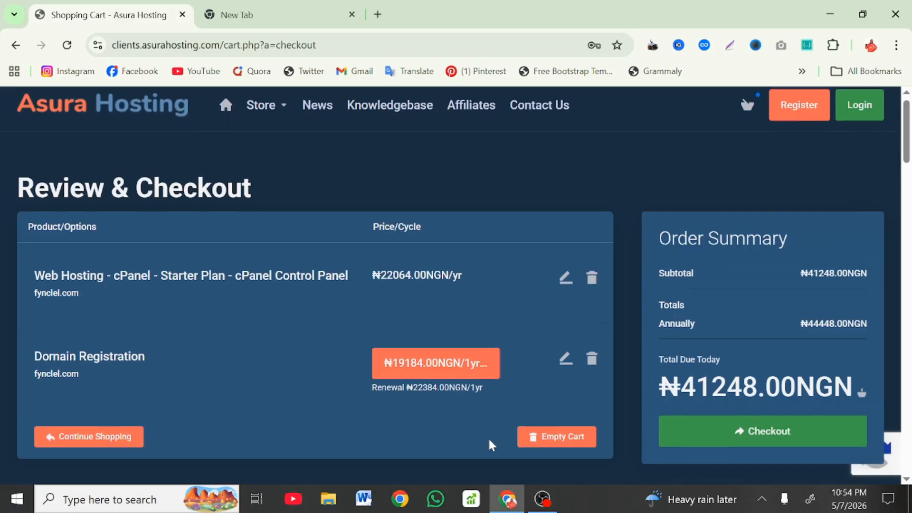
scroll(488, 442, "down", 5)
scroll(482, 397, "down", 6)
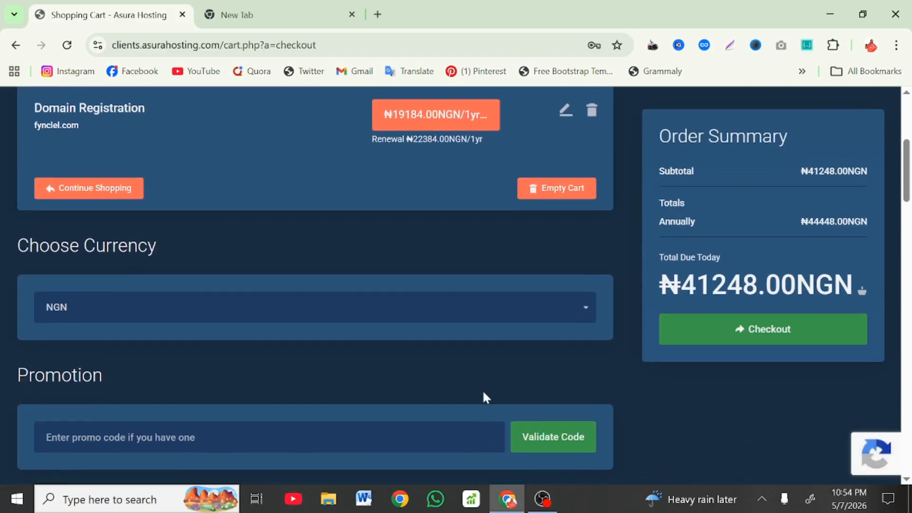
Step: Scroll to the new-account fields and click into Confirm Password
scroll(485, 397, "down", 5)
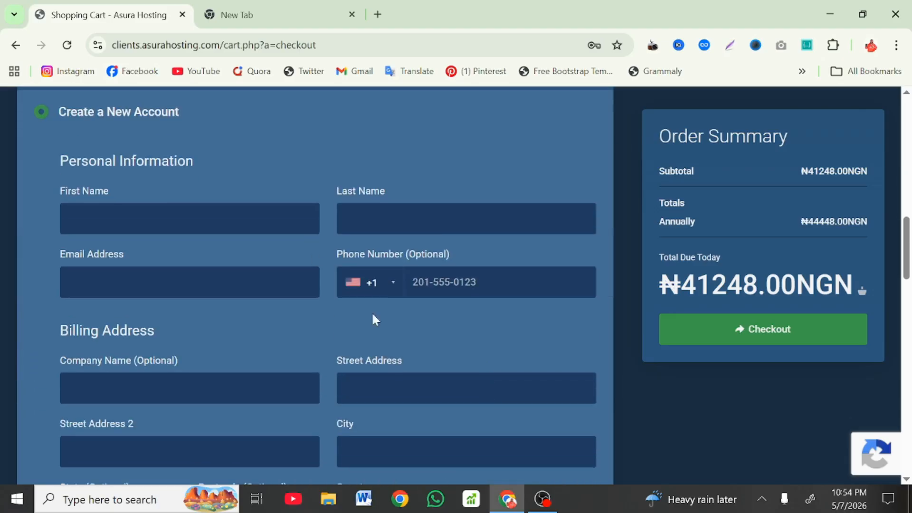
scroll(240, 428, "down", 9)
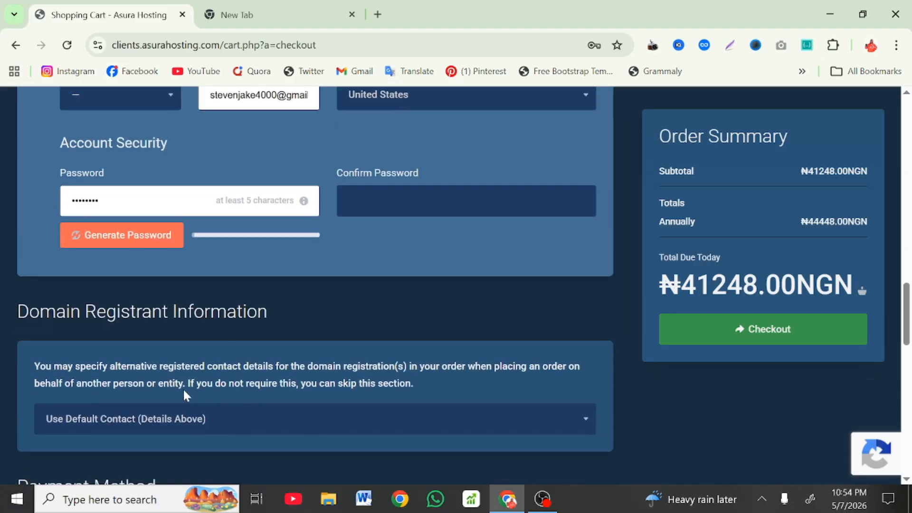
left_click(376, 189)
Step: Review the Payment Method section, then empty the shopping cart to ₦0.00NGN
scroll(378, 190, "down", 2)
scroll(379, 191, "down", 7)
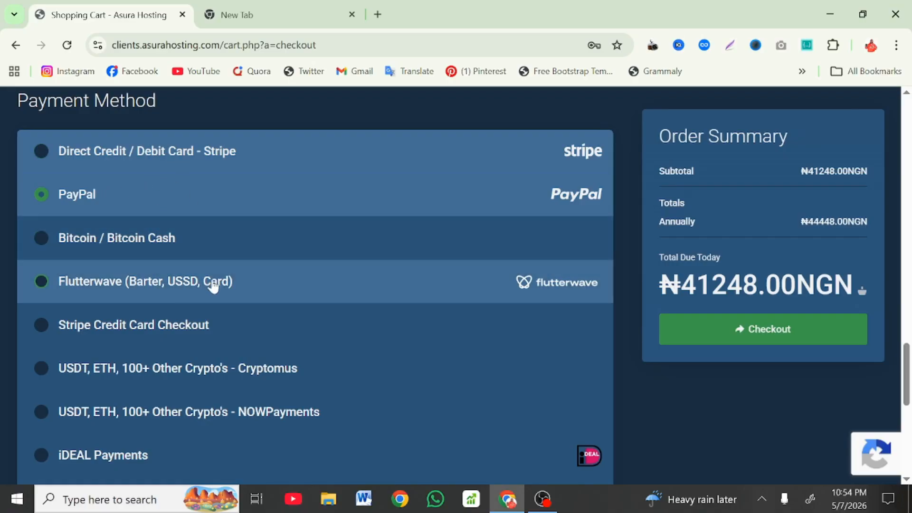
scroll(149, 325, "down", 1)
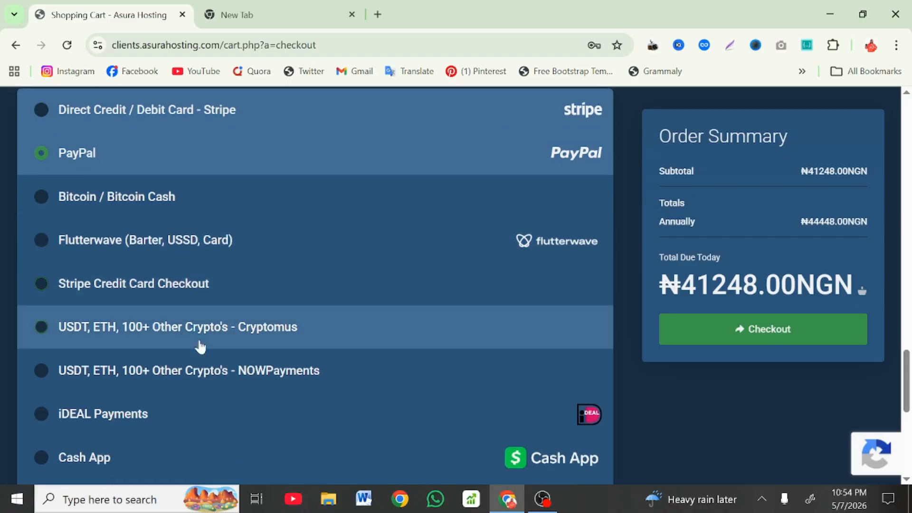
scroll(200, 349, "down", 5)
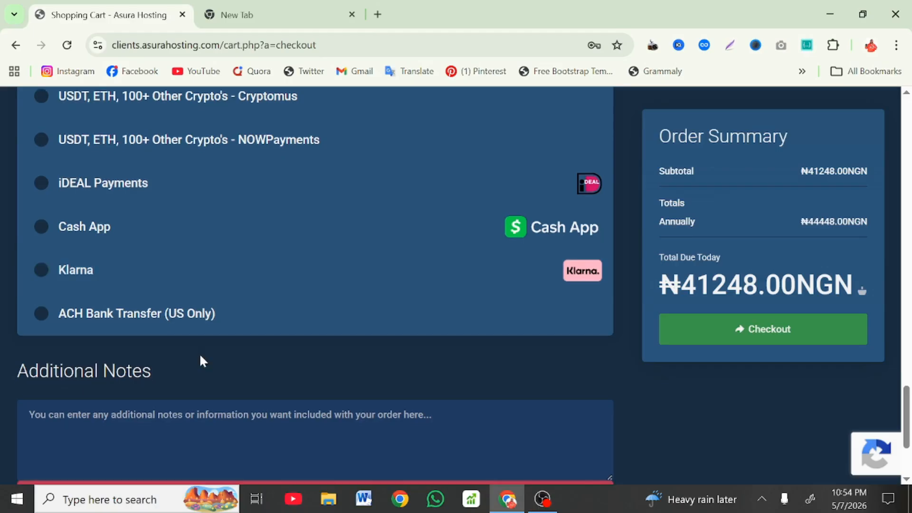
scroll(411, 323, "down", 1)
scroll(412, 324, "up", 14)
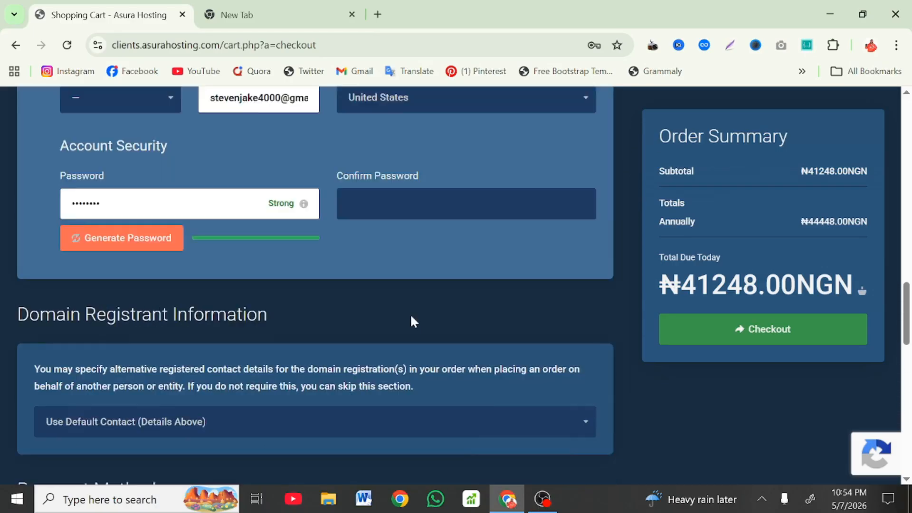
scroll(442, 308, "up", 10)
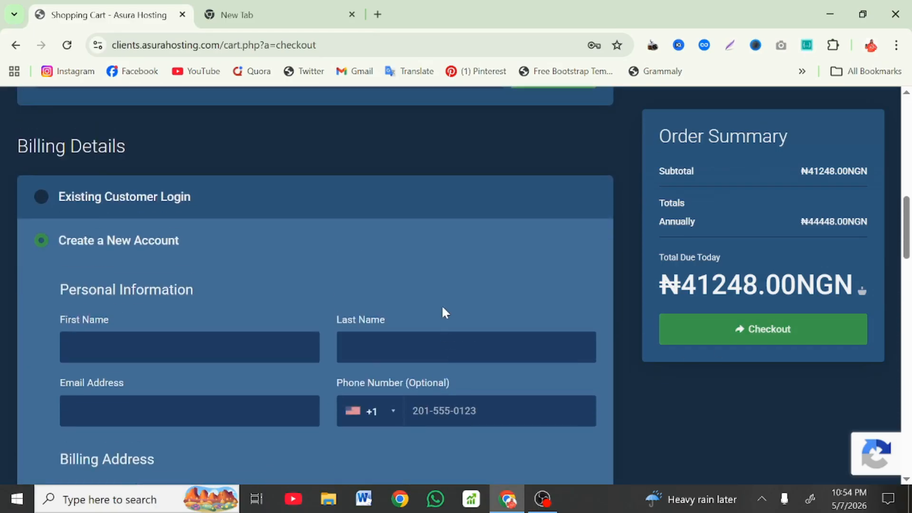
scroll(443, 308, "up", 7)
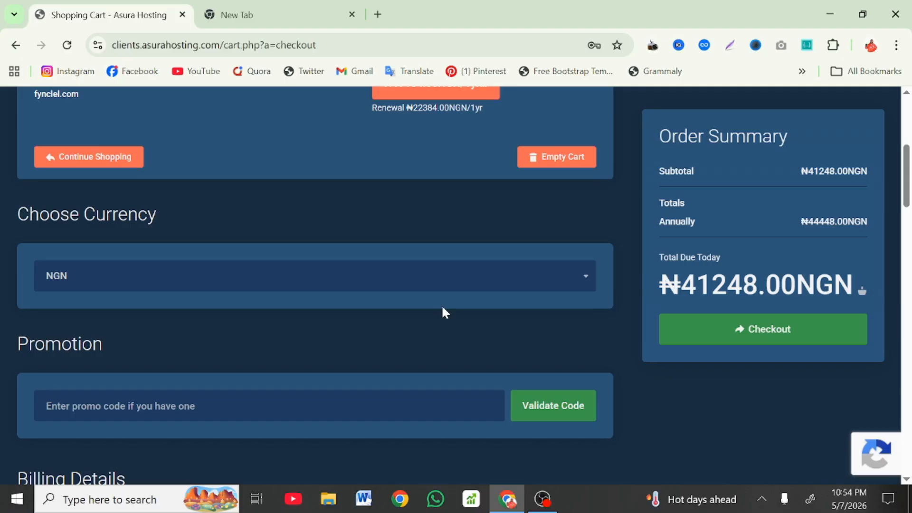
left_click(541, 158)
Step: Confirm emptying the shopping cart, then go to the Asura Hosting client area login
left_click(338, 322)
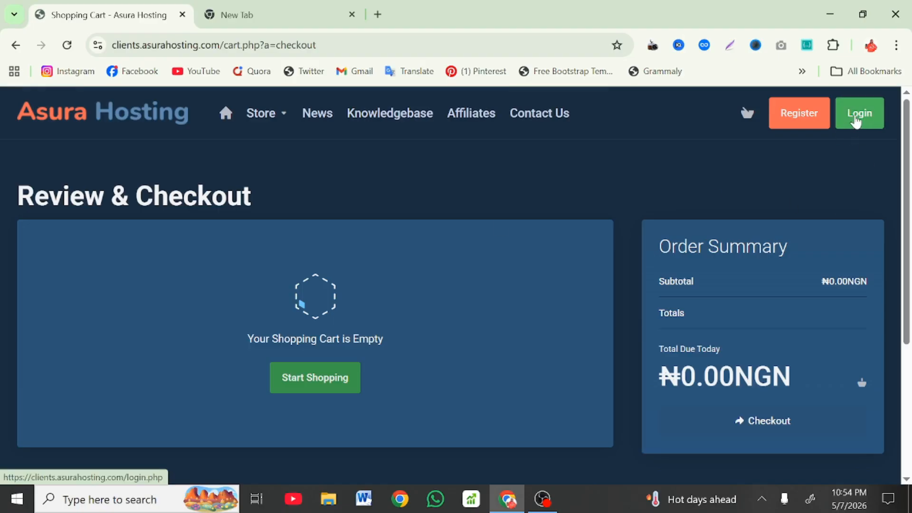
left_click(856, 119)
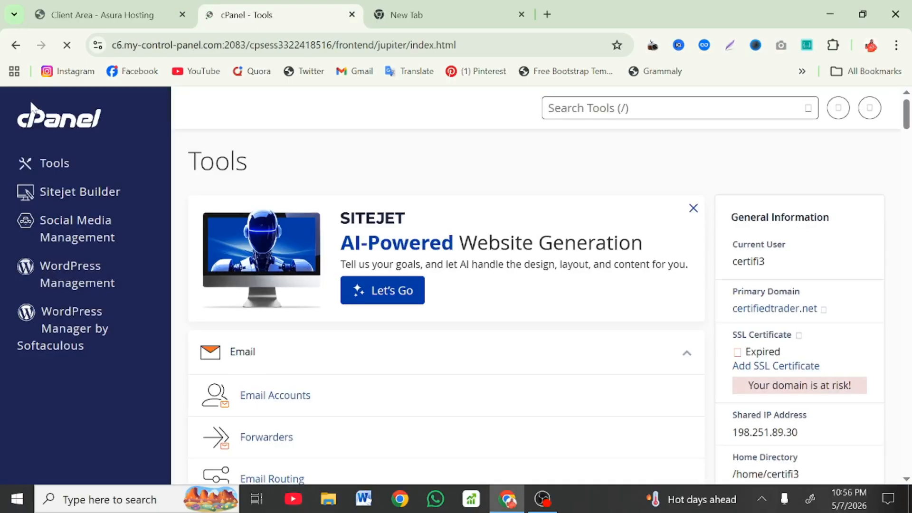
scroll(31, 108, "down", 2)
scroll(32, 107, "down", 3)
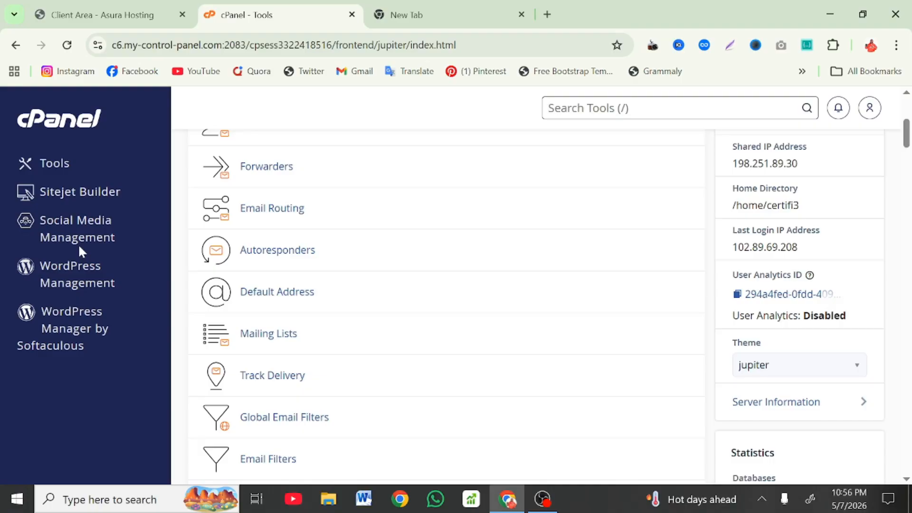
Step: Search the cPanel tools for 'fil' and open File Manager in a new tab
scroll(78, 244, "down", 2)
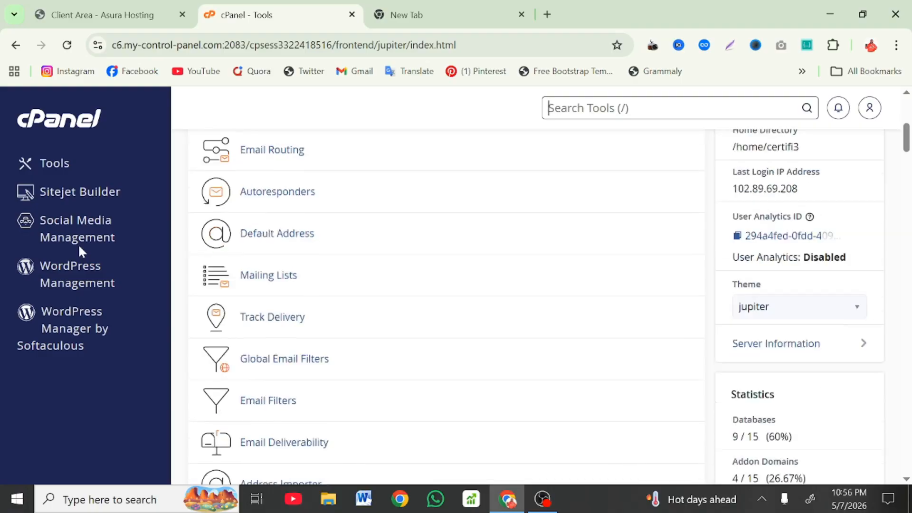
key("slash")
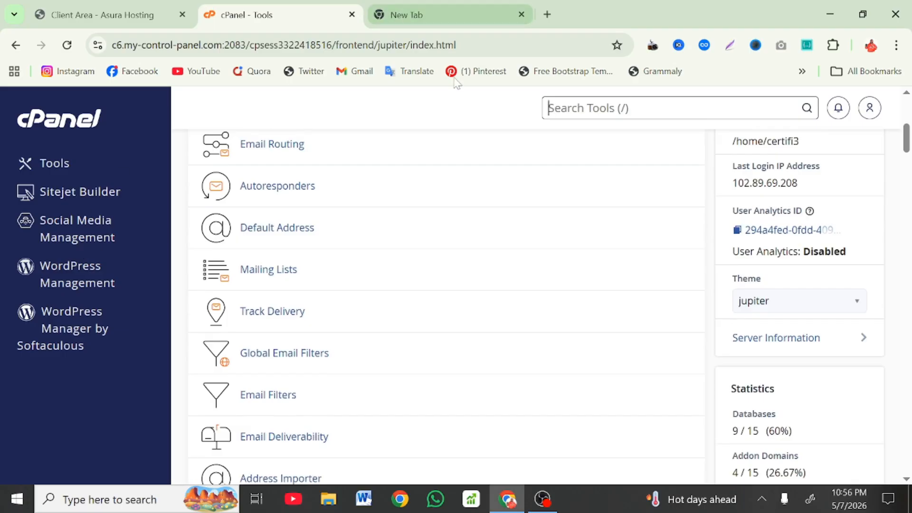
type("fil")
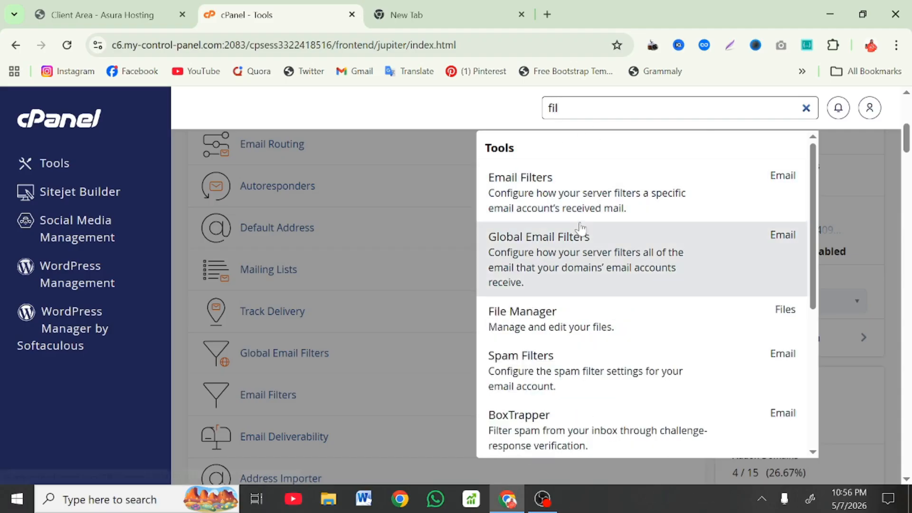
left_click(556, 330)
right_click(556, 329)
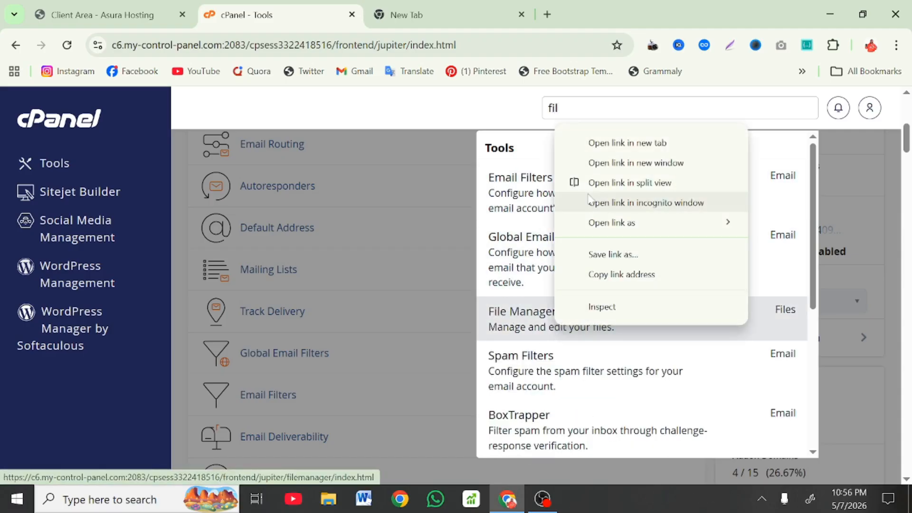
left_click(627, 143)
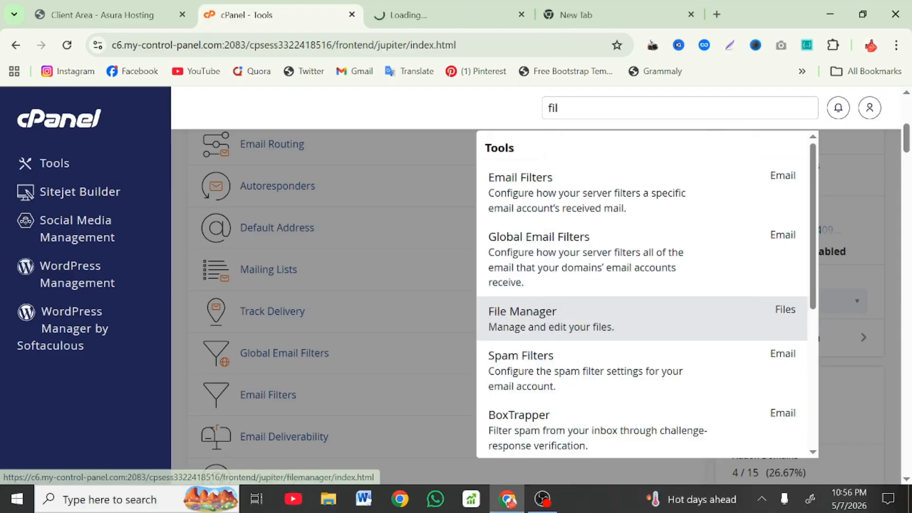
Step: Search 'datab' and 'php' to open Database Wizard and phpMyAdmin in new tabs
type("datab")
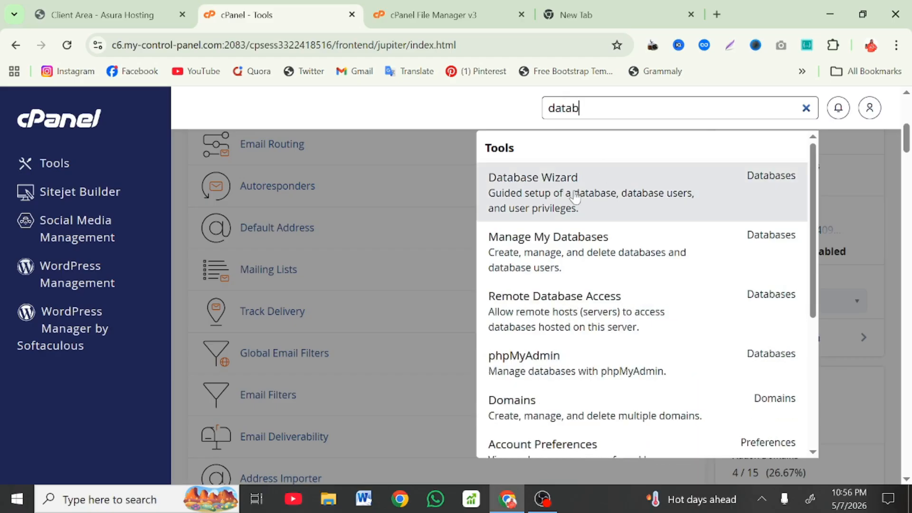
right_click(555, 190)
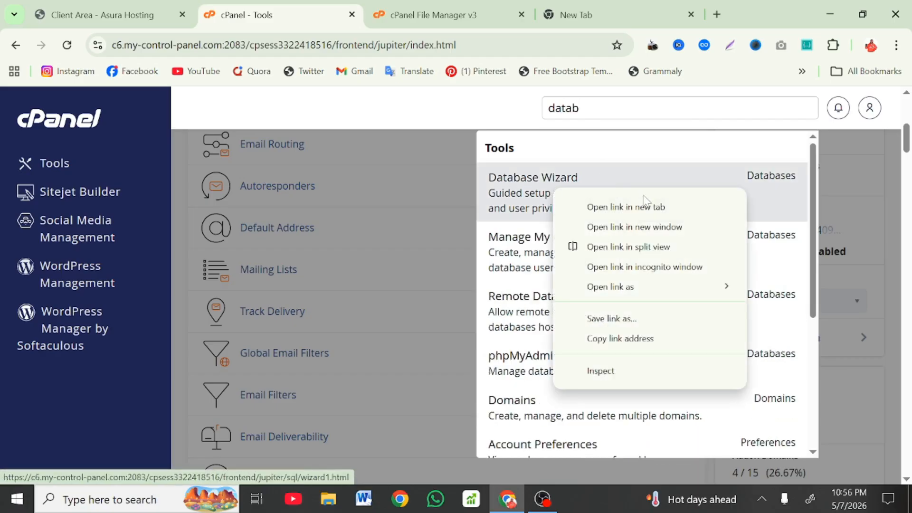
left_click(657, 207)
double_click(563, 108)
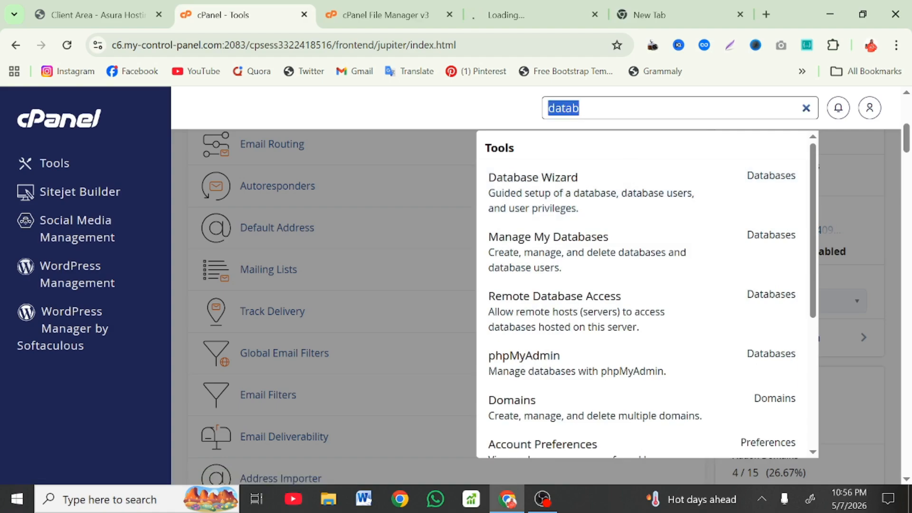
type("php")
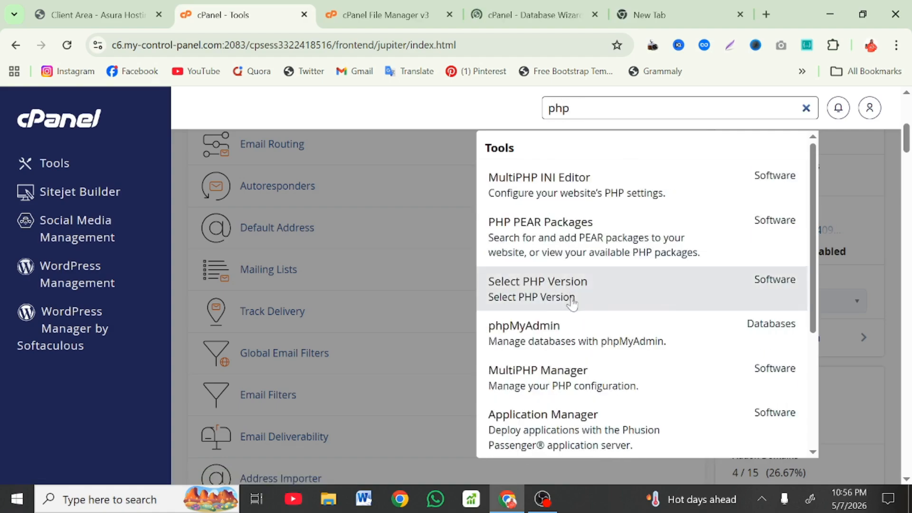
right_click(553, 348)
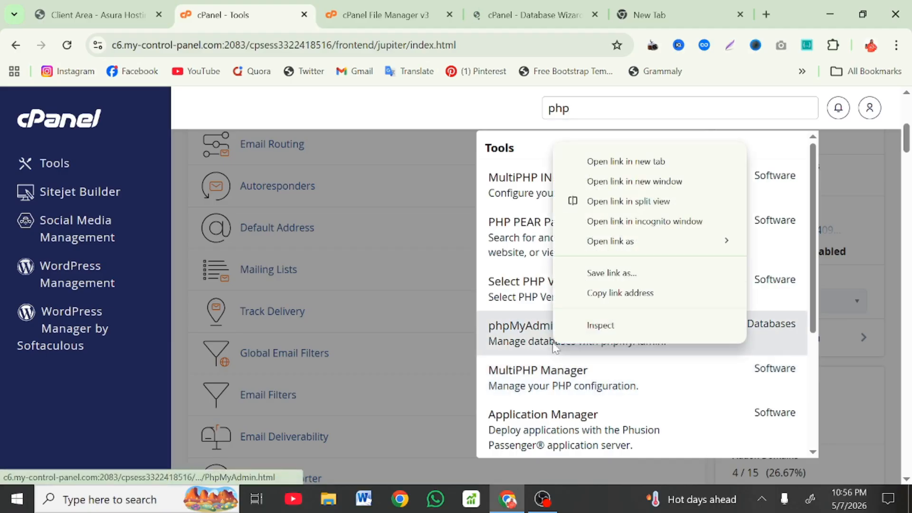
left_click(619, 166)
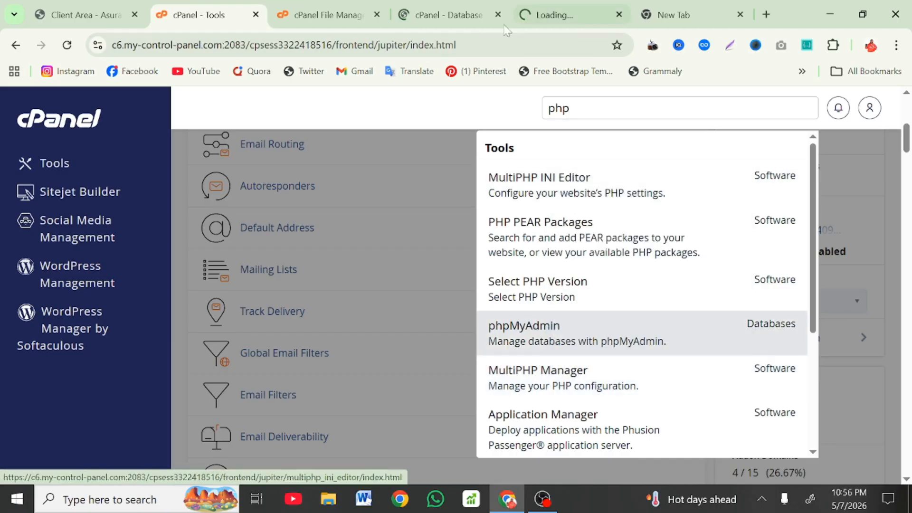
left_click(315, 1)
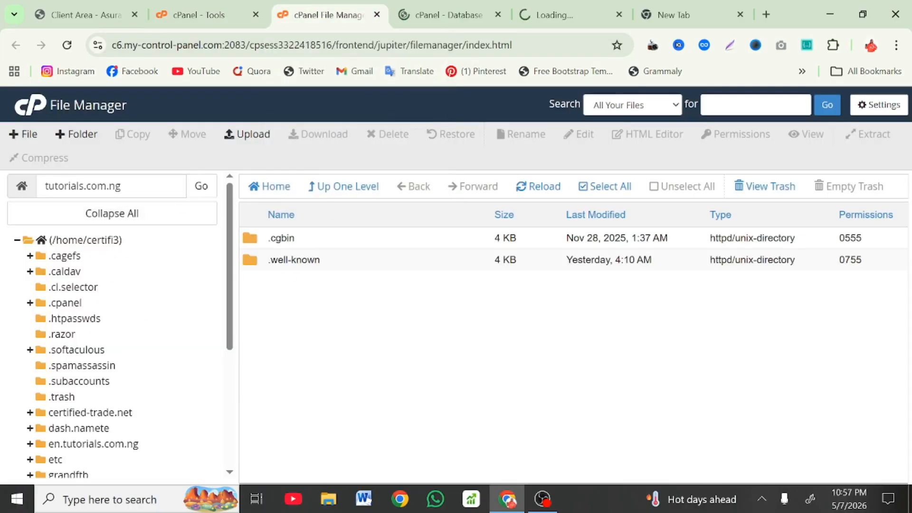
Step: Open public_html in the File Manager tree and check its upload page, confirming it's empty
scroll(133, 328, "down", 3)
scroll(133, 329, "up", 3)
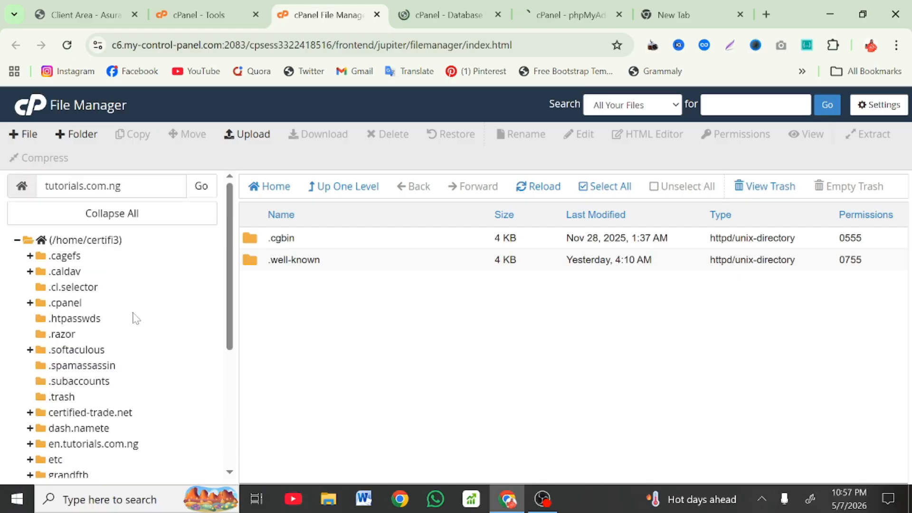
scroll(133, 316, "down", 3)
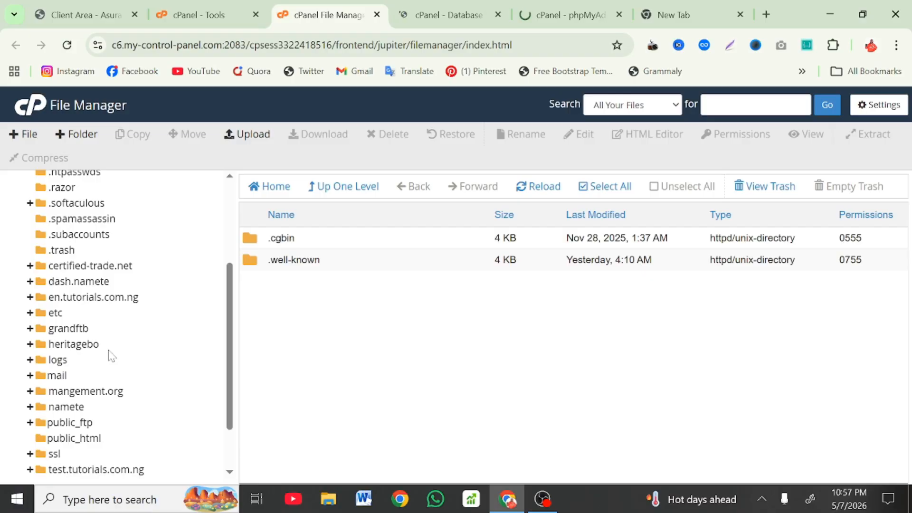
scroll(114, 354, "down", 1)
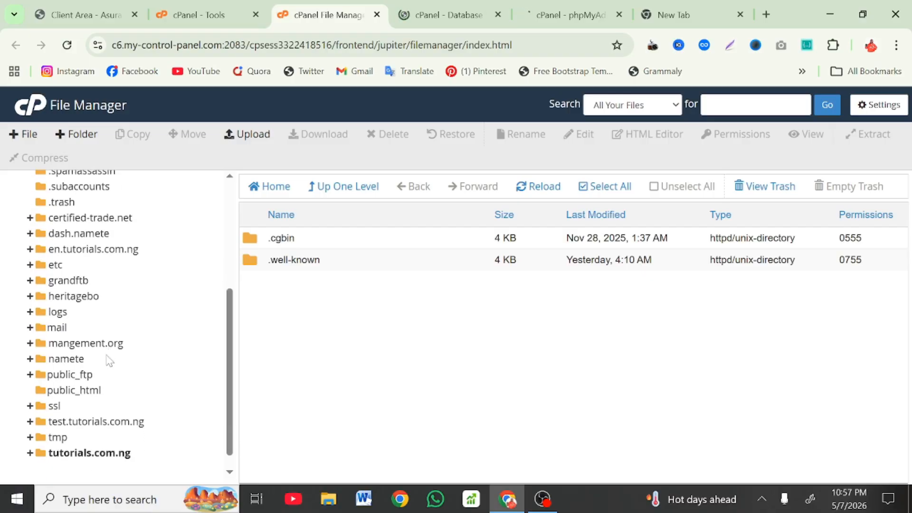
left_click(96, 394)
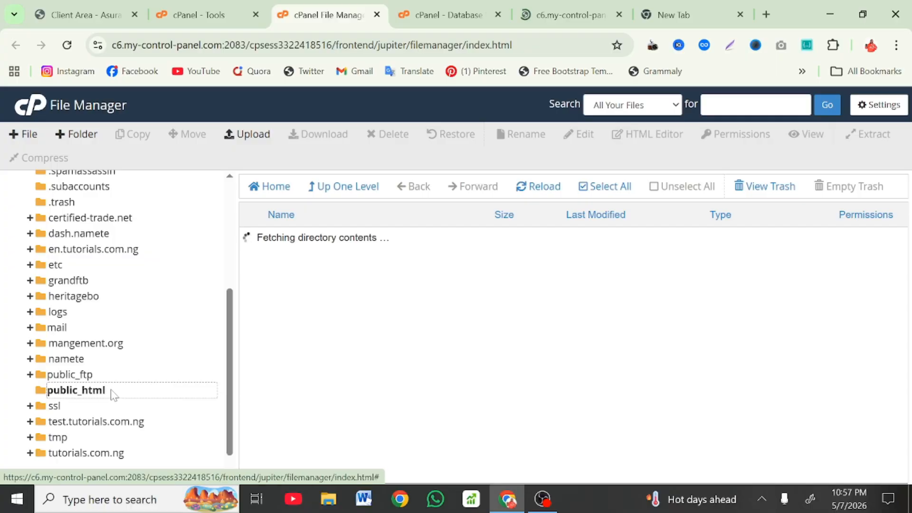
left_click(256, 142)
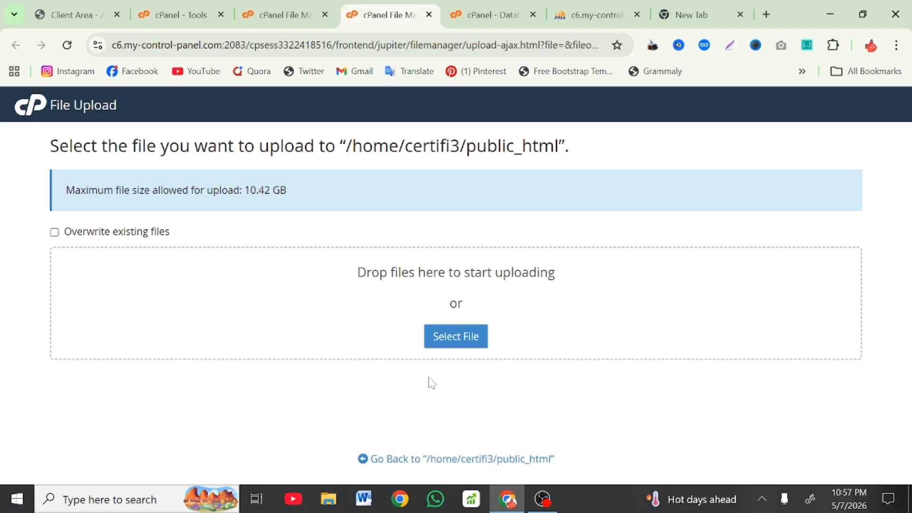
left_click(429, 14)
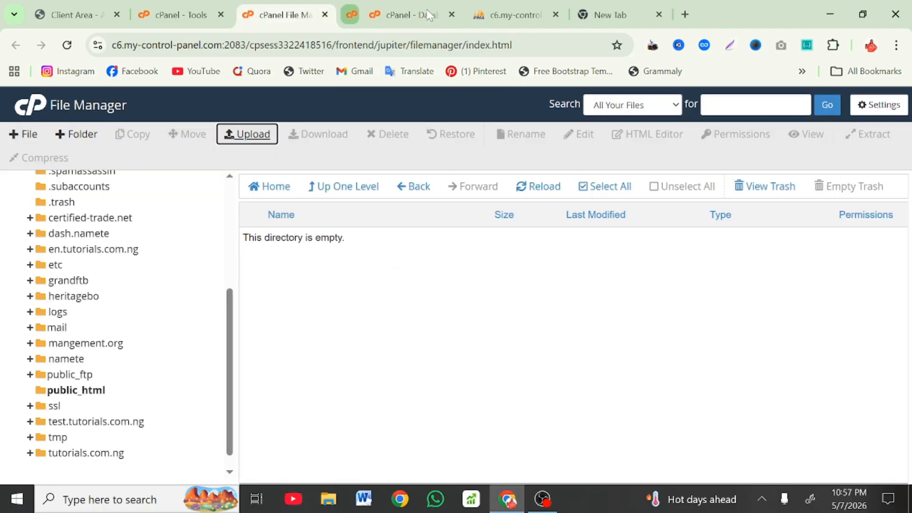
scroll(174, 356, "down", 1)
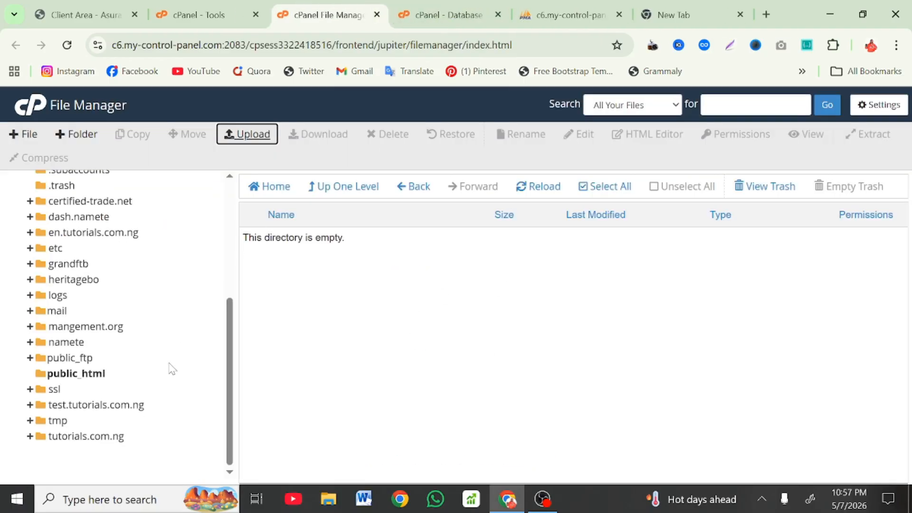
Step: Permanently delete .well-known from tutorials.com.ng, skipping the trash, and open that folder's upload page
left_click(98, 437)
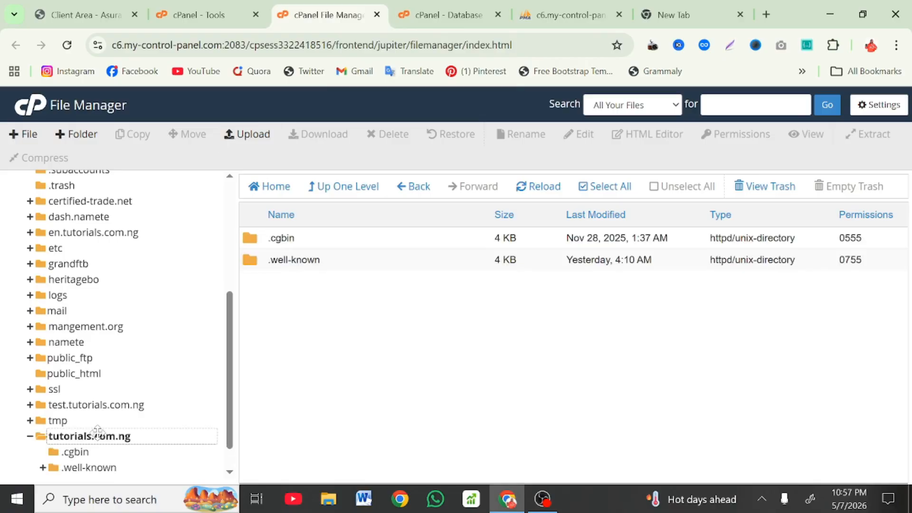
right_click(345, 261)
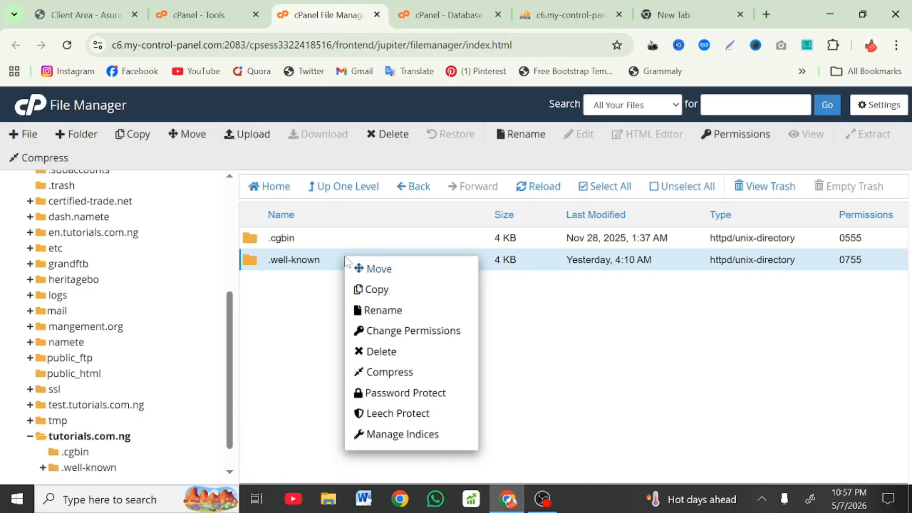
left_click_drag(394, 340, 387, 350)
left_click(387, 350)
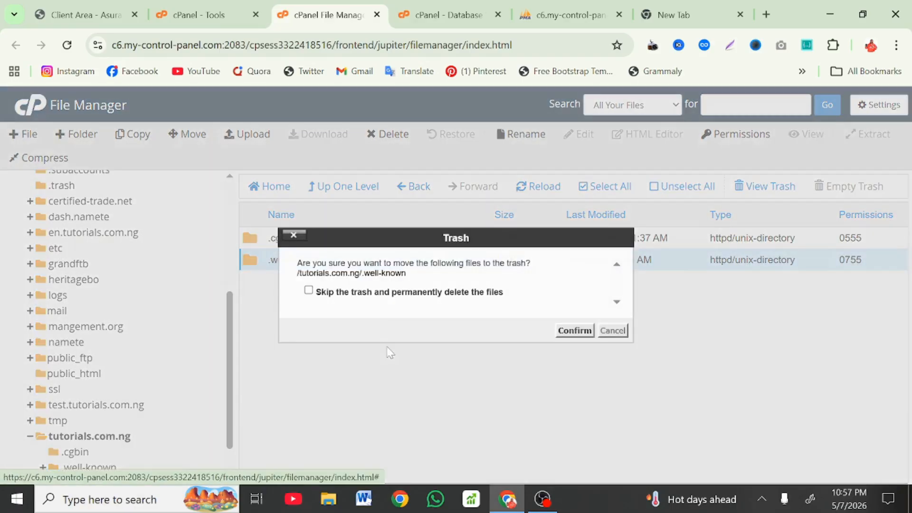
left_click(484, 298)
left_click(574, 330)
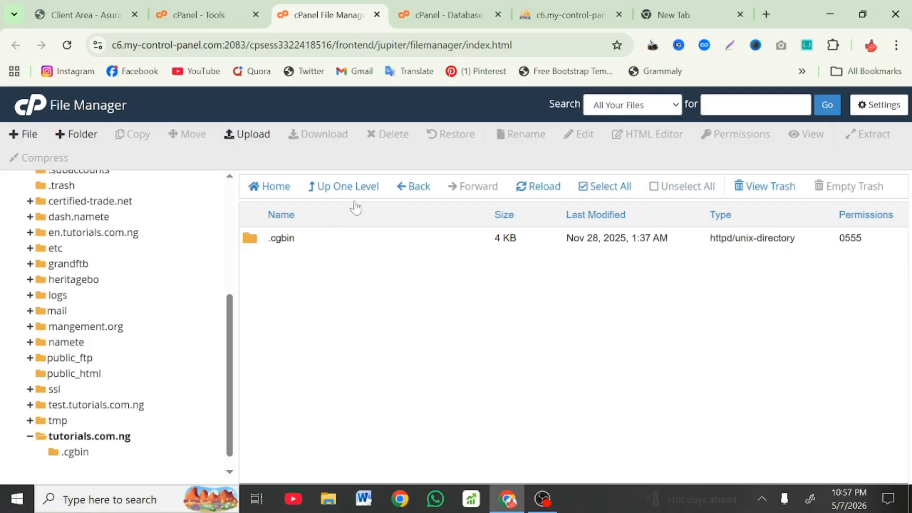
left_click(253, 142)
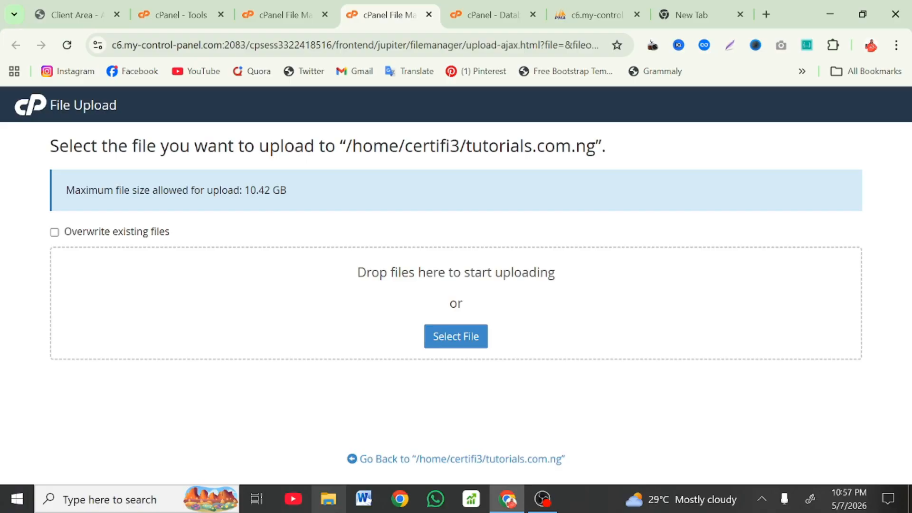
Step: In File Explorer, go to Downloads > Telegram Desktop
left_click(328, 499)
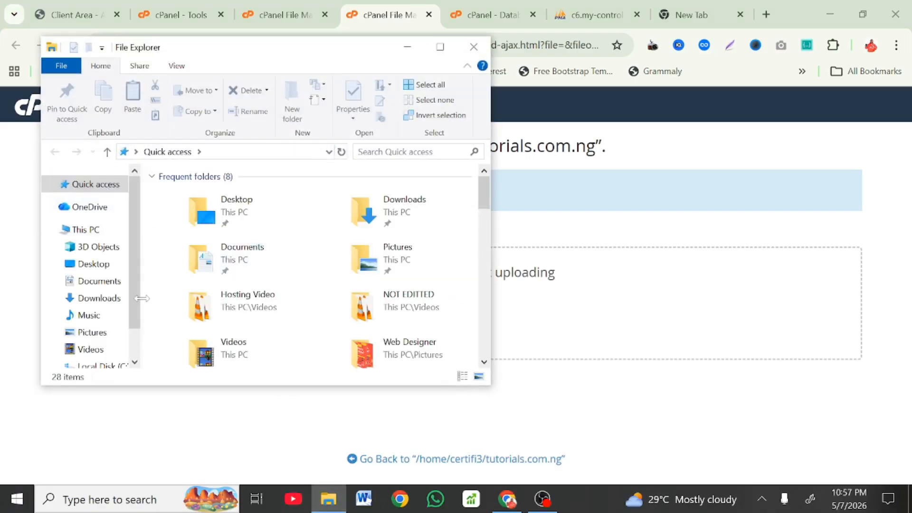
left_click(101, 303)
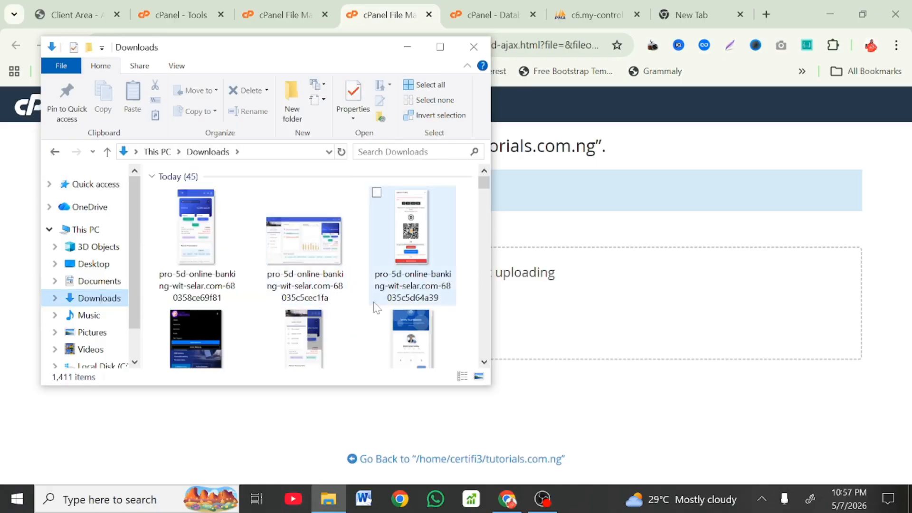
scroll(376, 308, "down", 5)
scroll(375, 307, "down", 20)
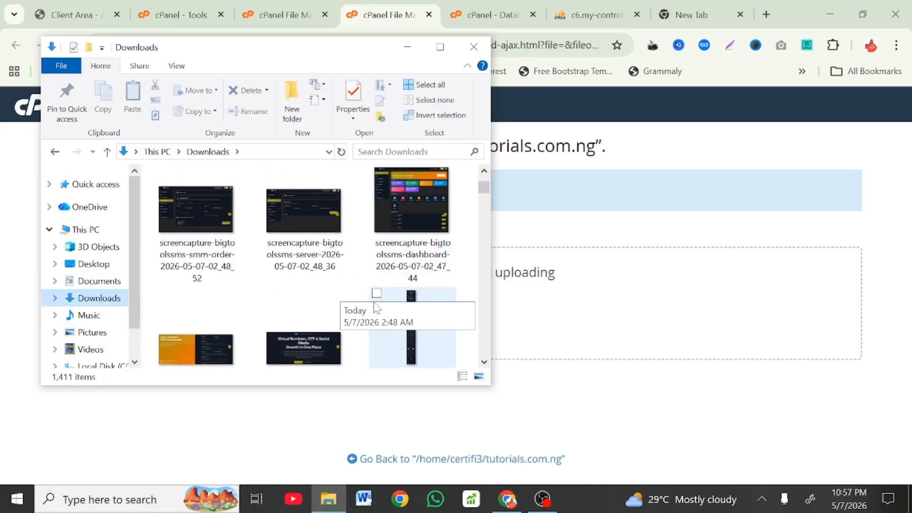
scroll(383, 212, "down", 1)
double_click(404, 205)
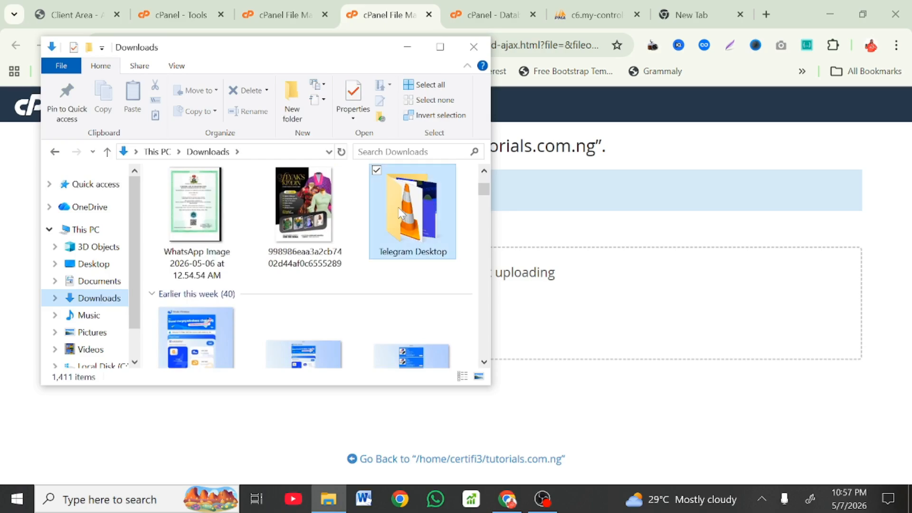
Step: Drag uprimsms.zip onto the tutorials.com.ng upload drop zone to start uploading it
scroll(401, 211, "down", 5)
scroll(403, 211, "down", 10)
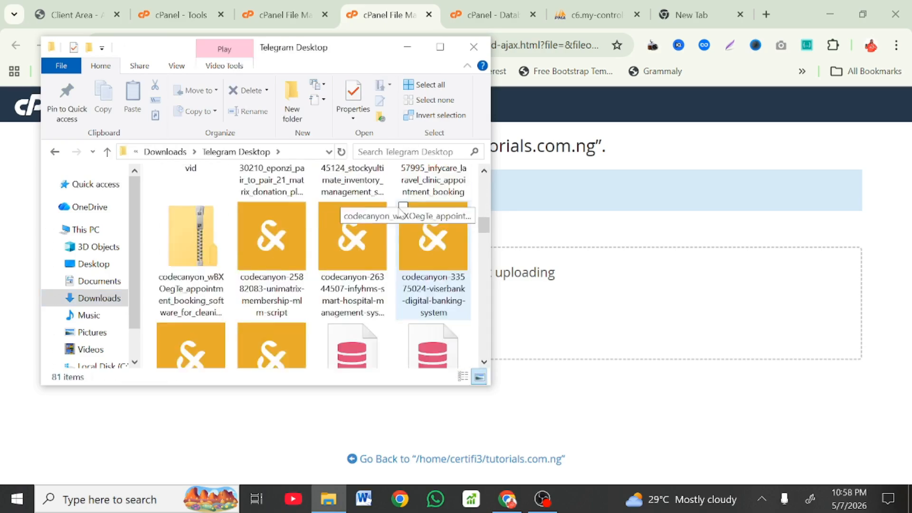
scroll(402, 214, "down", 8)
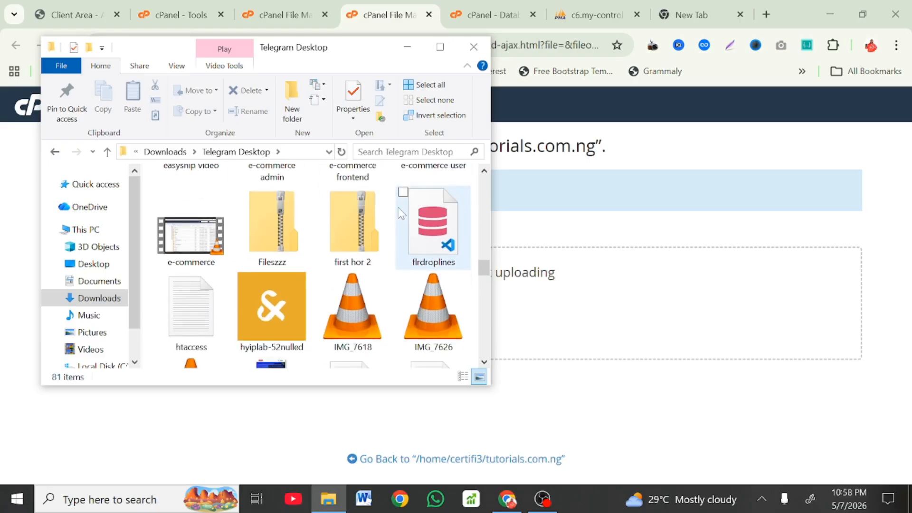
scroll(402, 214, "up", 15)
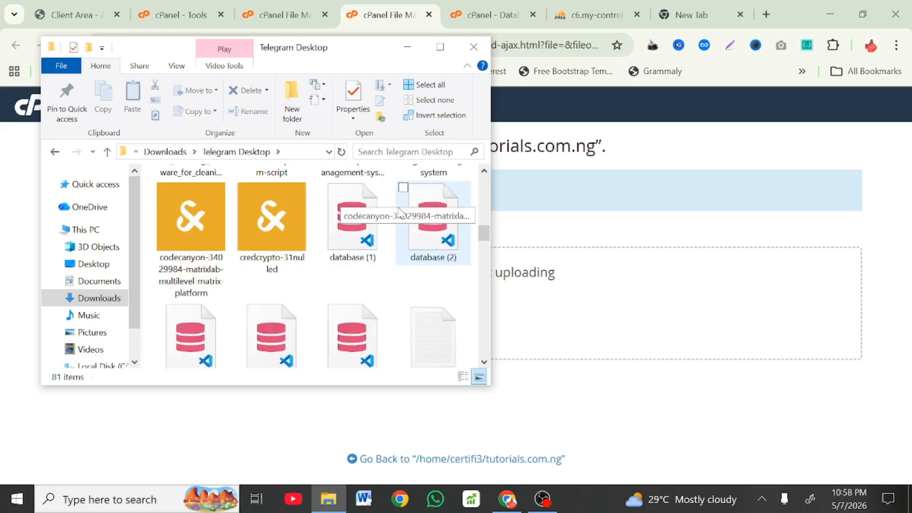
scroll(401, 213, "up", 10)
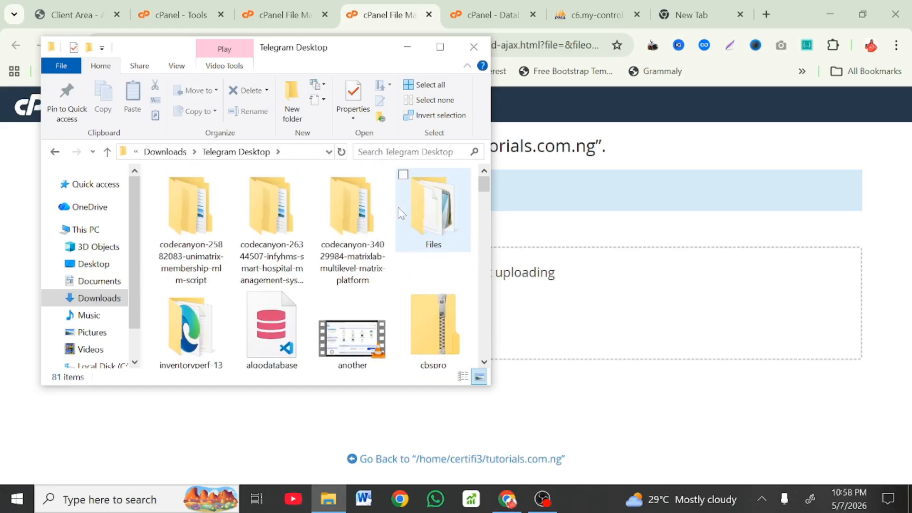
scroll(401, 213, "down", 5)
scroll(401, 214, "down", 15)
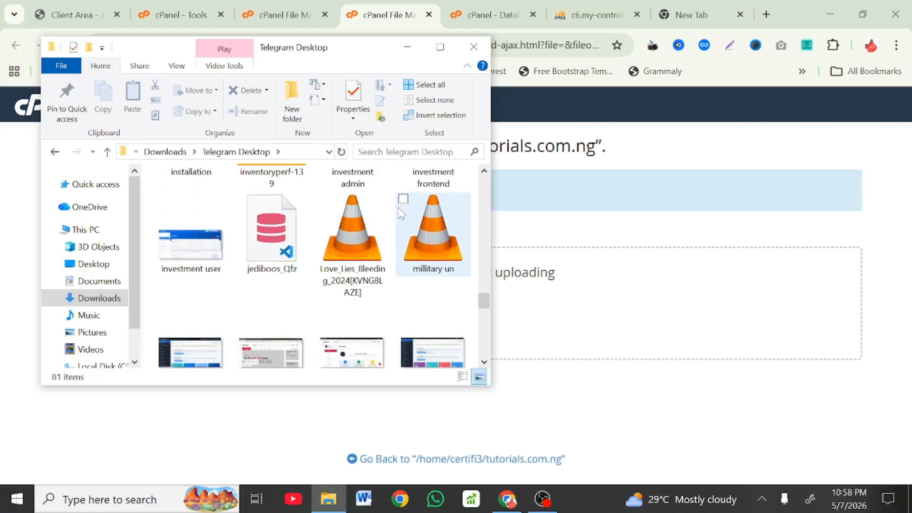
scroll(401, 214, "down", 5)
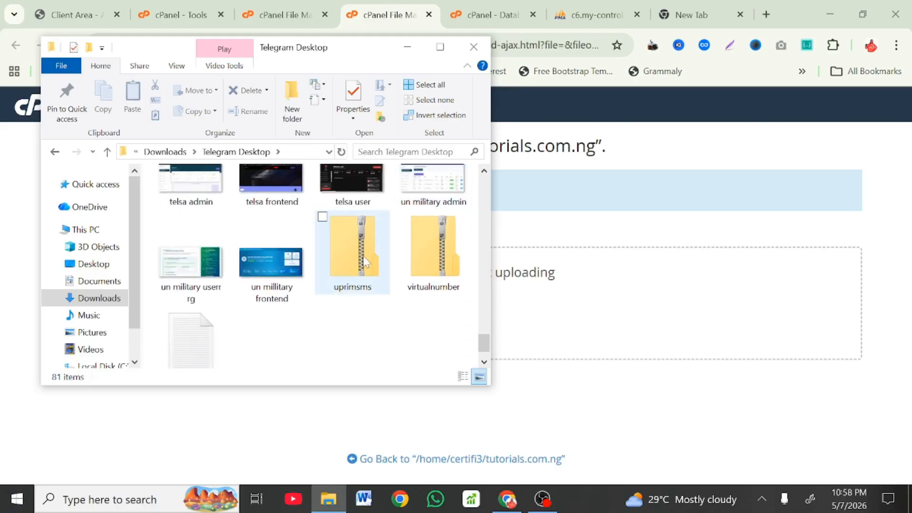
left_click(363, 262)
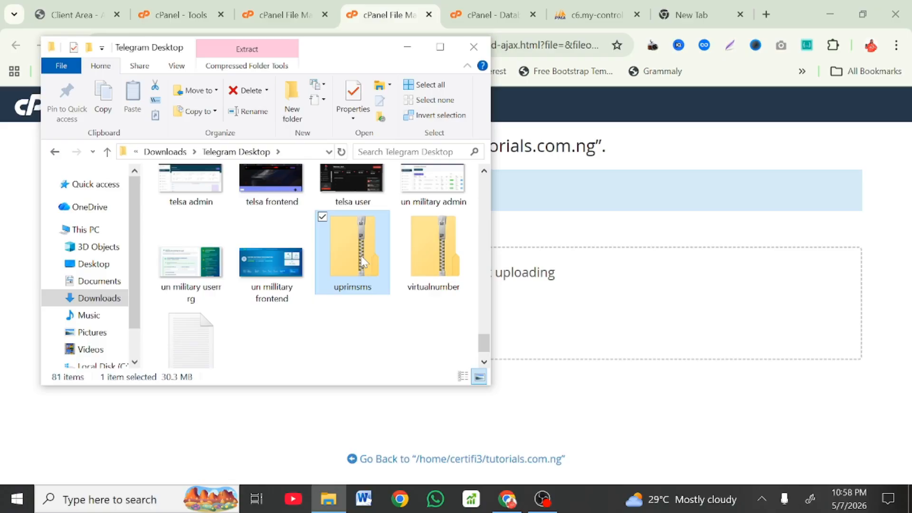
left_click_drag(362, 261, 612, 340)
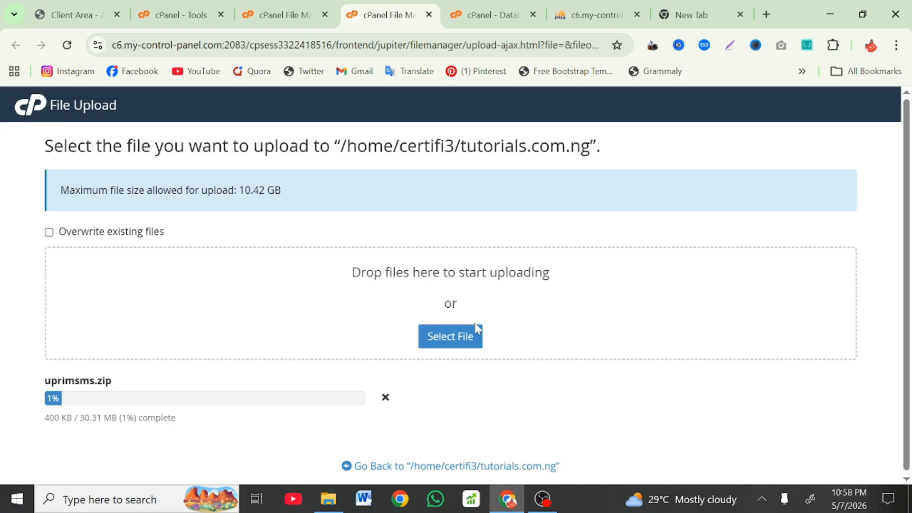
Step: In the Database Wizard, name the new database 'deleteme' to create certifi3_deleteme
left_click(459, 12)
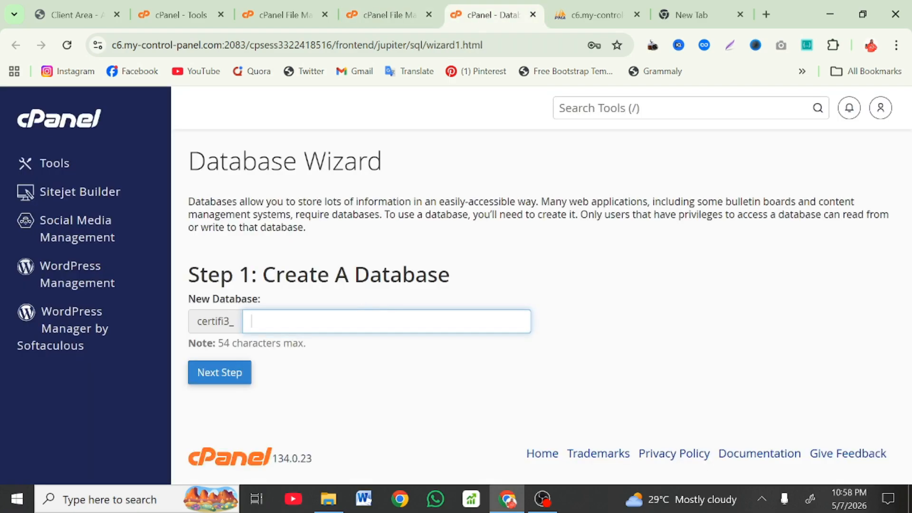
type("del")
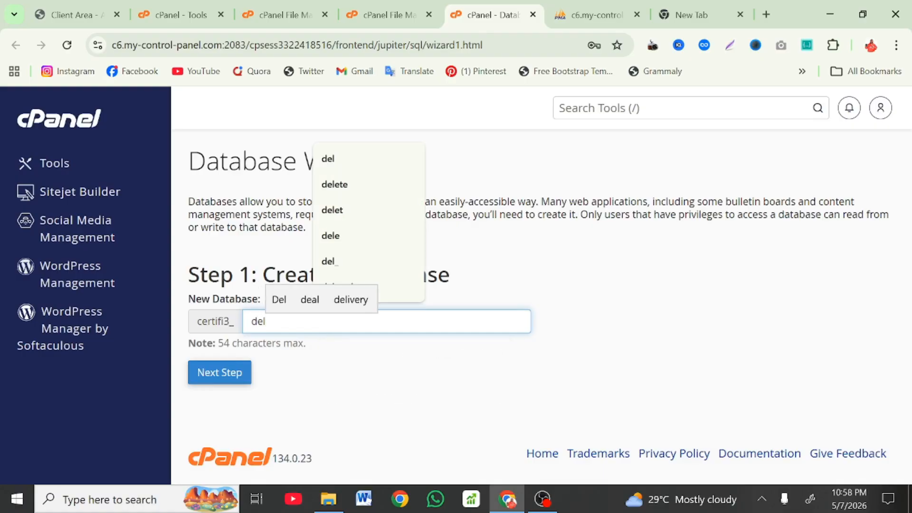
type("eteme")
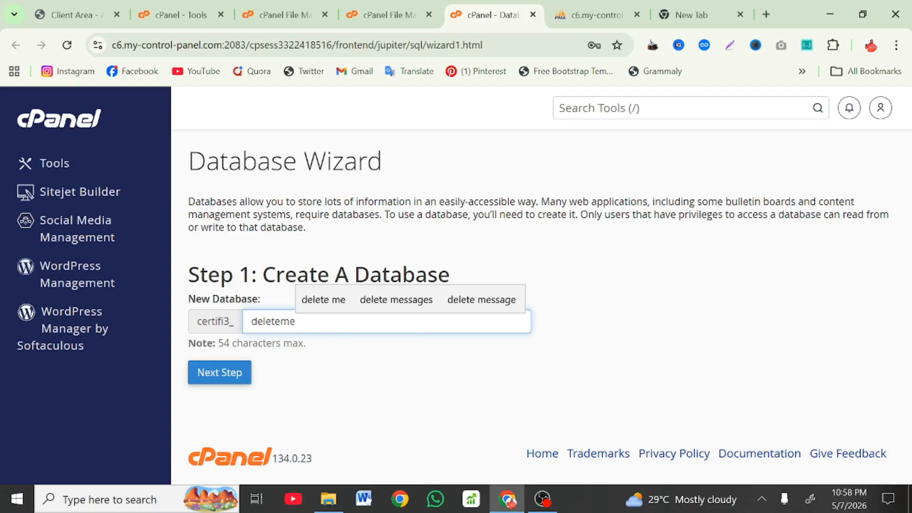
key("ctrl+a")
key("BackSpace")
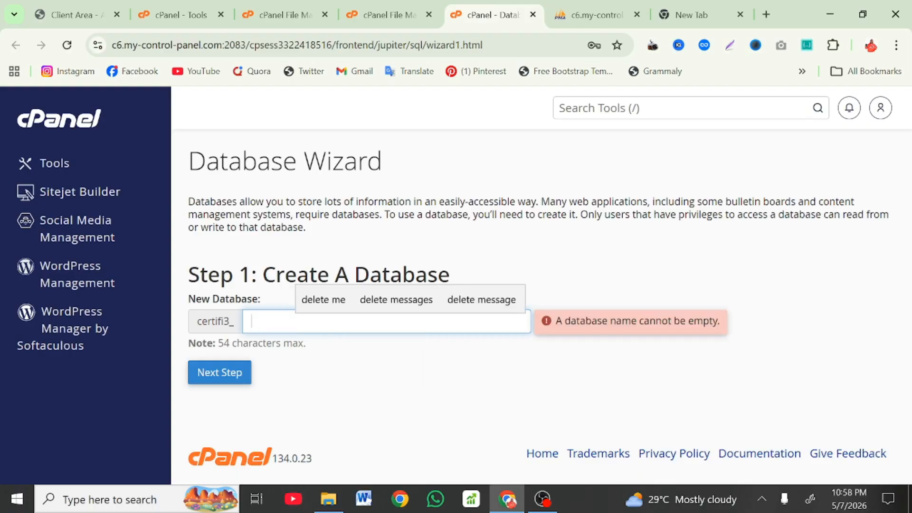
key("ctrl+z")
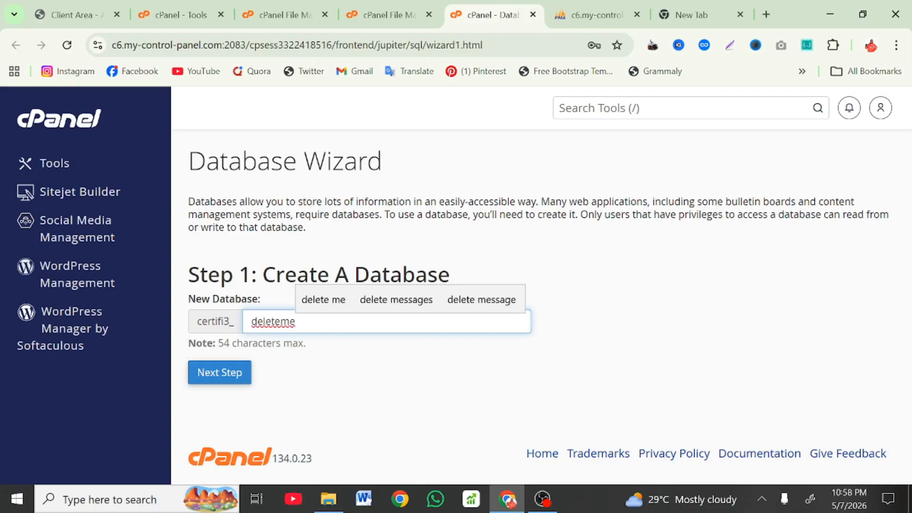
key("ctrl+a")
key("ctrl+c")
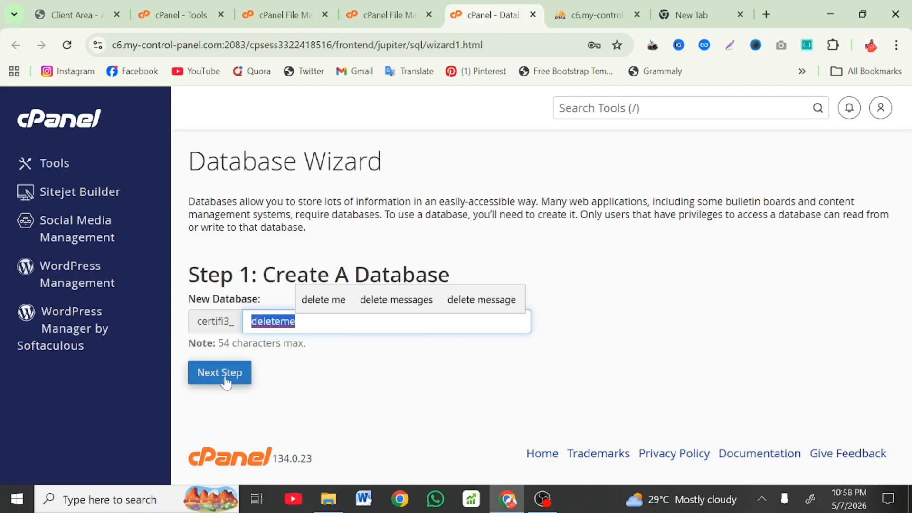
left_click(224, 380)
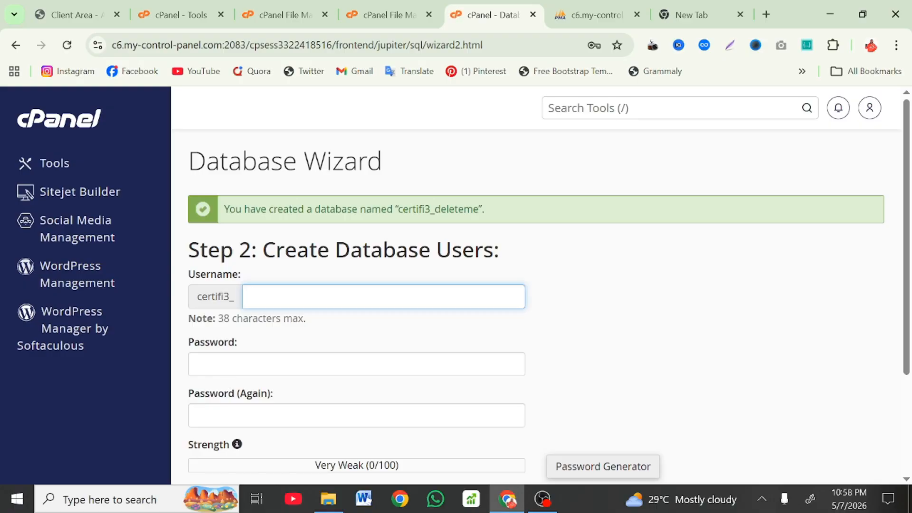
Step: Create database user 'deleteme', pasting a strong password into both password fields
key("ctrl+v")
left_click_drag(479, 209, 402, 220)
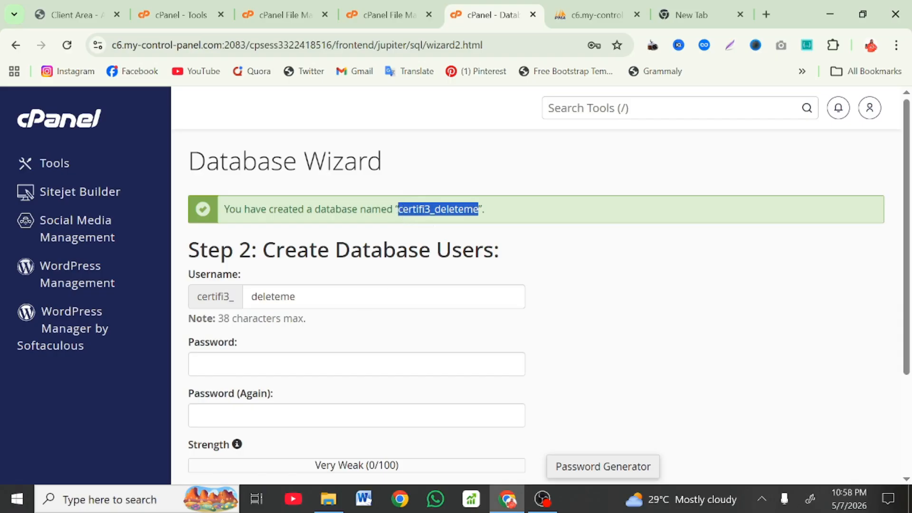
left_click(361, 364)
key("ctrl+v")
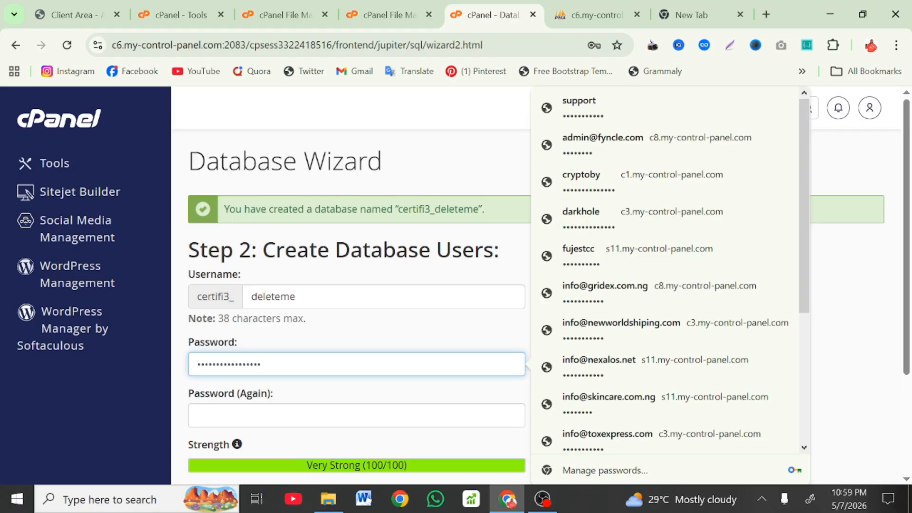
left_click(356, 416)
key("ctrl+v")
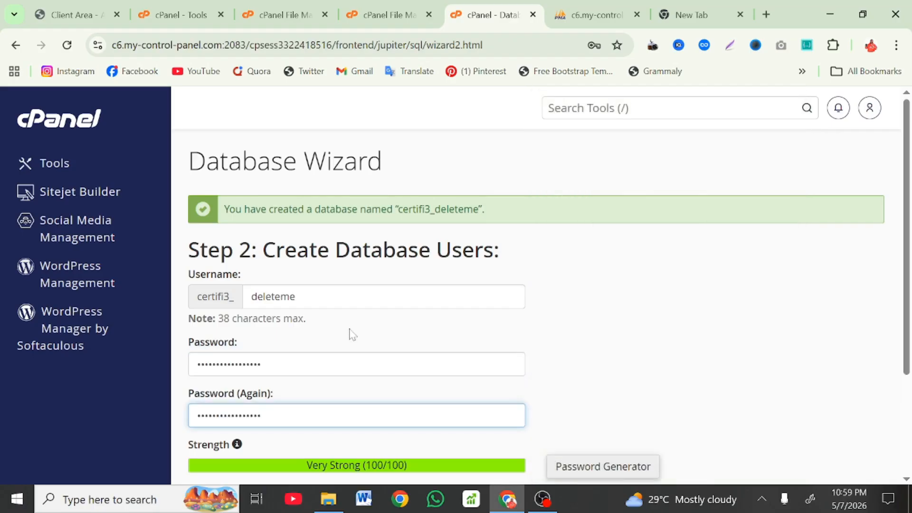
scroll(308, 457, "down", 3)
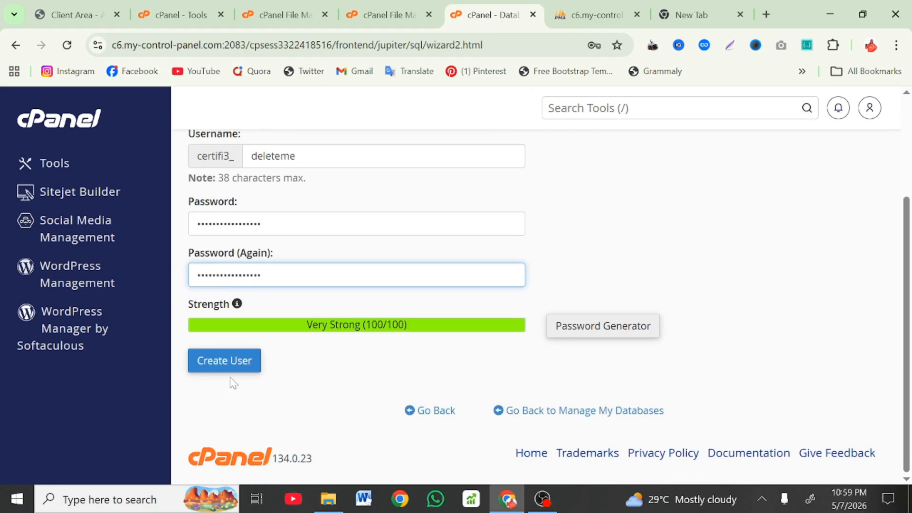
left_click(224, 364)
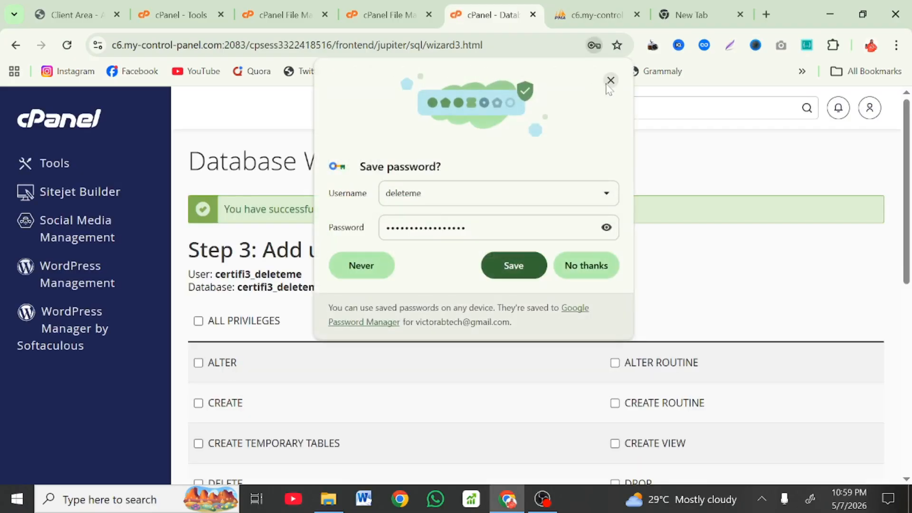
Step: Grant certifi3_deleteme ALL PRIVILEGES on the database, then check the finished uprimsms.zip upload
left_click(611, 81)
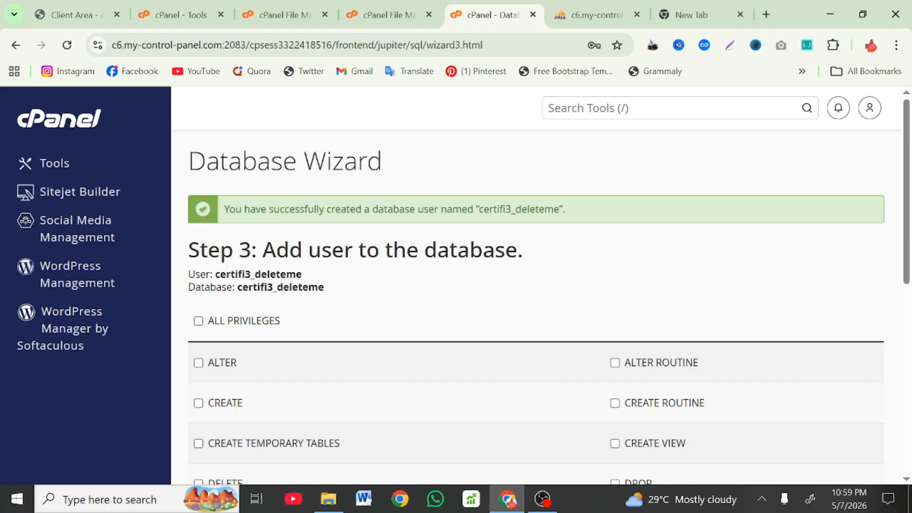
left_click(223, 323)
scroll(224, 326, "down", 8)
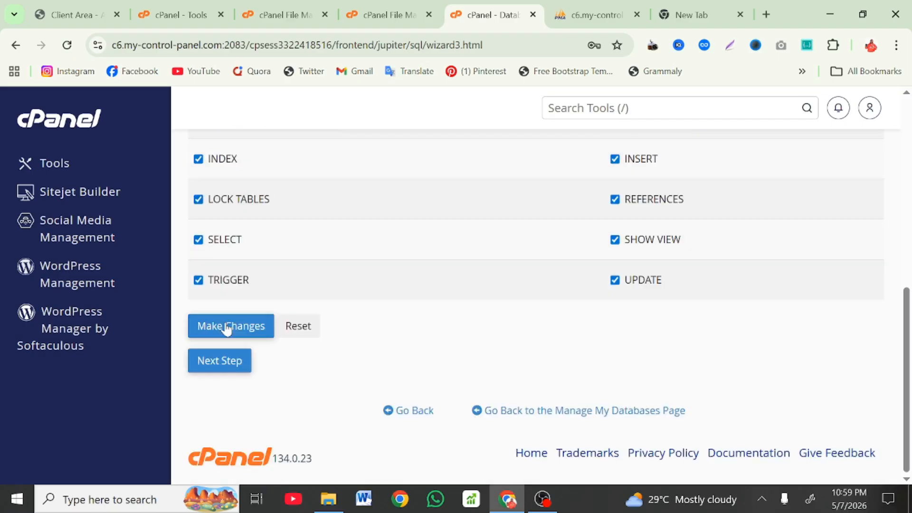
left_click(227, 328)
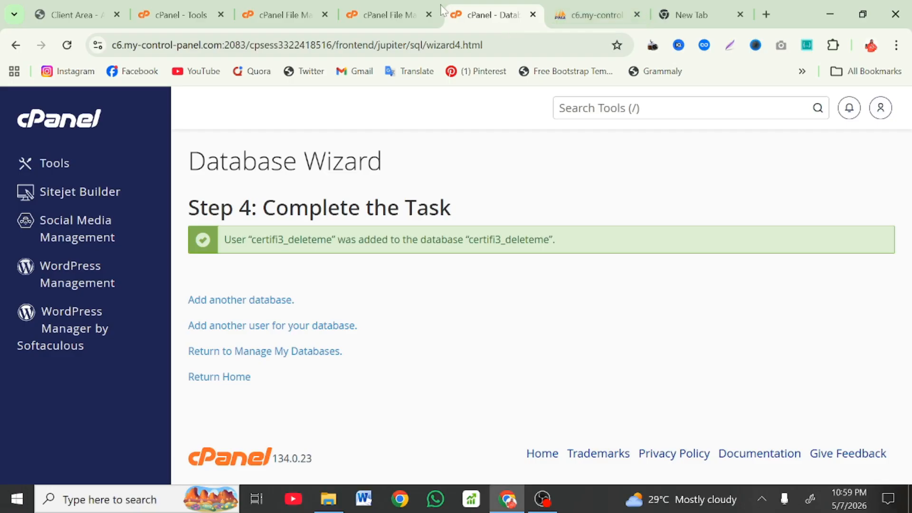
left_click(411, 7)
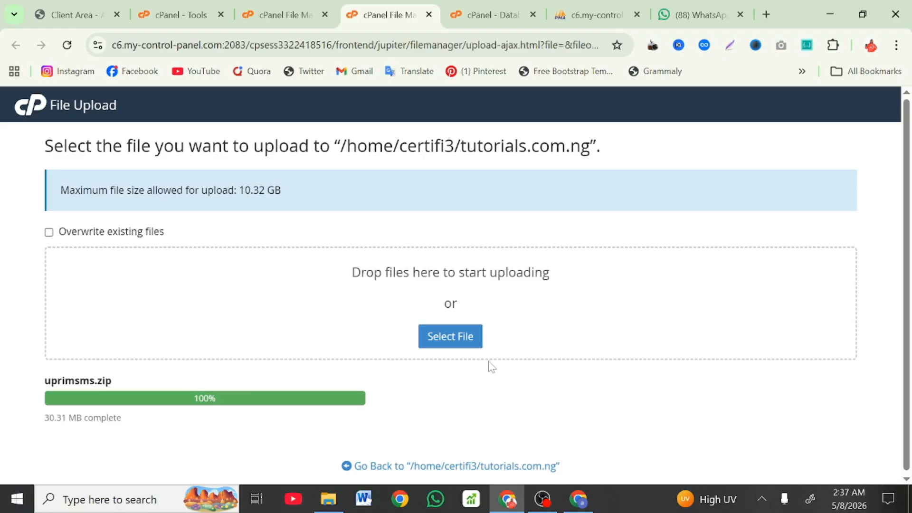
Step: Extract uprimsms.zip into the tutorials.com.ng folder
left_click(424, 469)
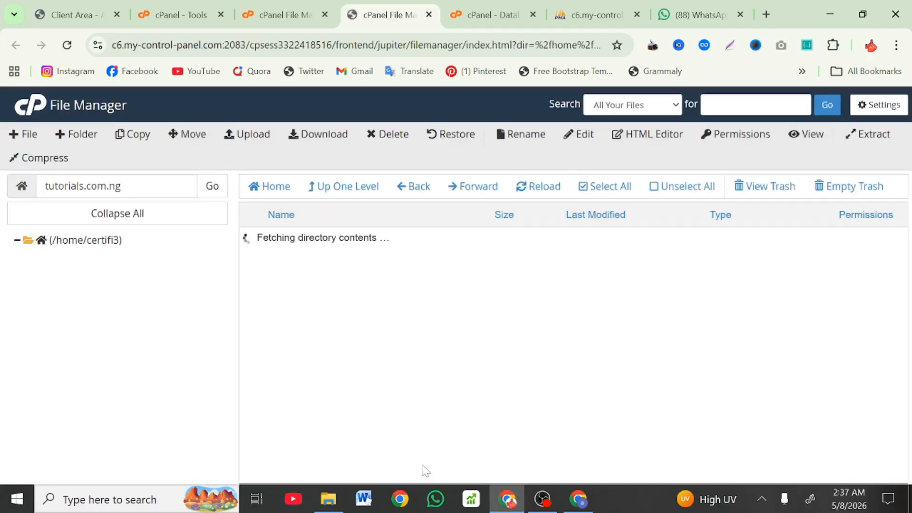
left_click(403, 267)
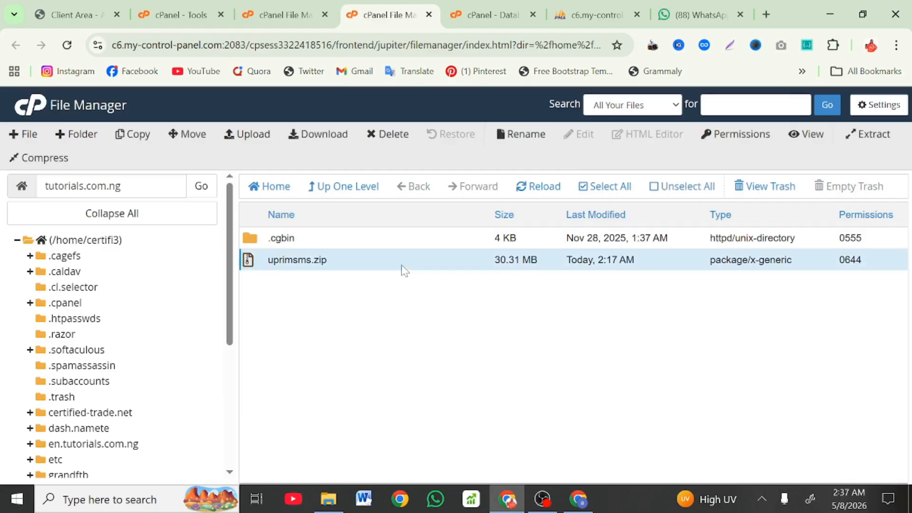
right_click(404, 267)
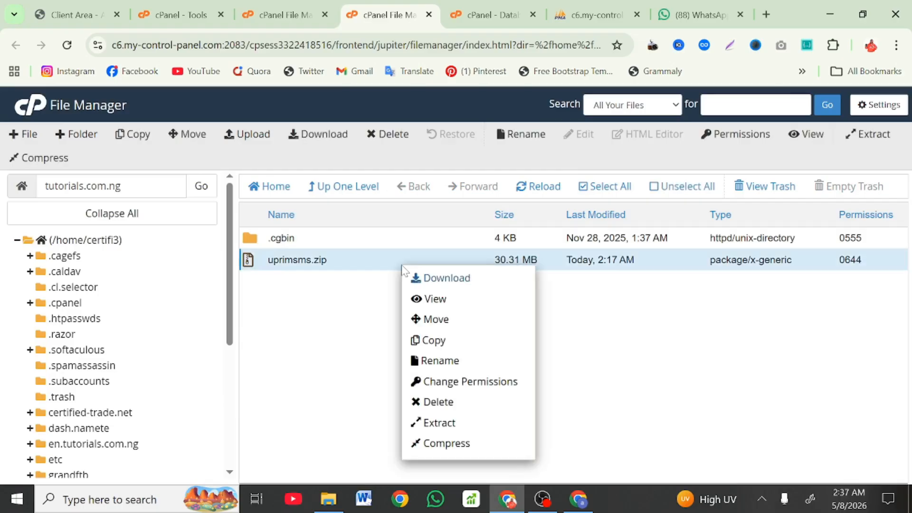
left_click(469, 422)
left_click(563, 358)
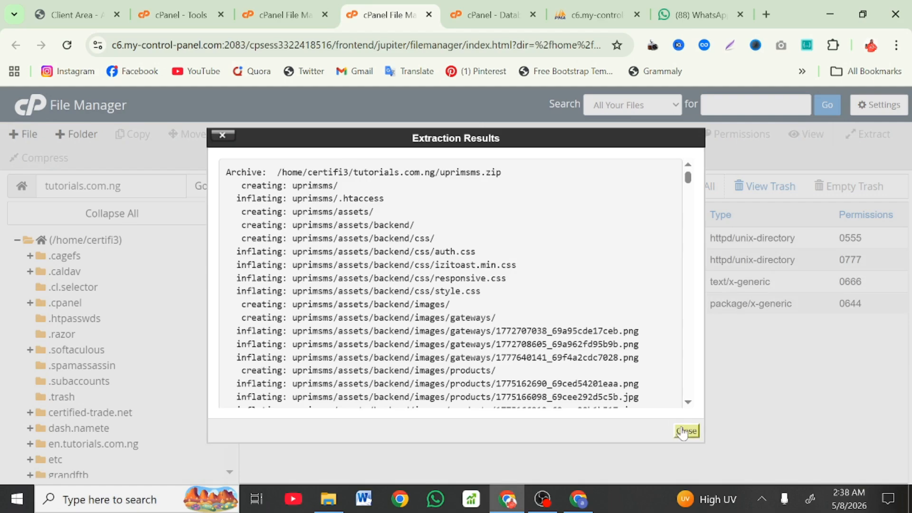
left_click(684, 431)
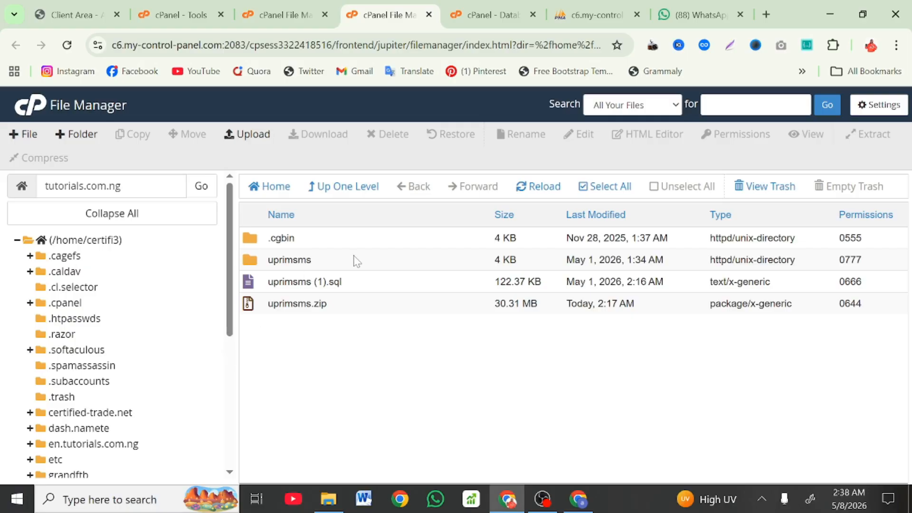
Step: Download uprimsms (1).sql, then open the uprimsms folder and select all six items
left_click(386, 288)
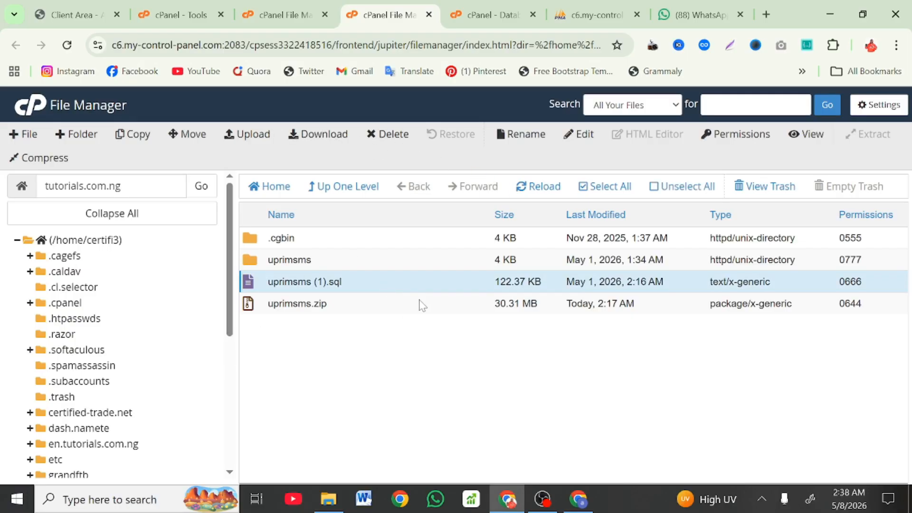
left_click(327, 138)
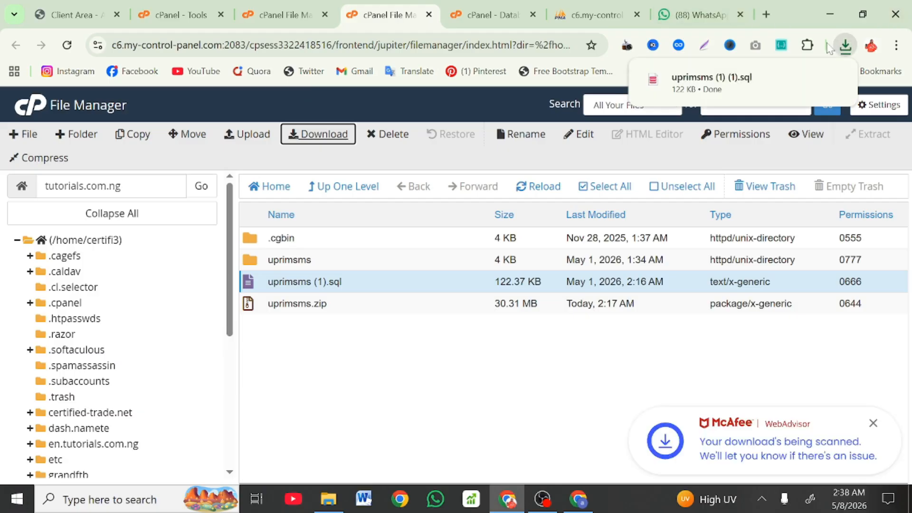
double_click(406, 260)
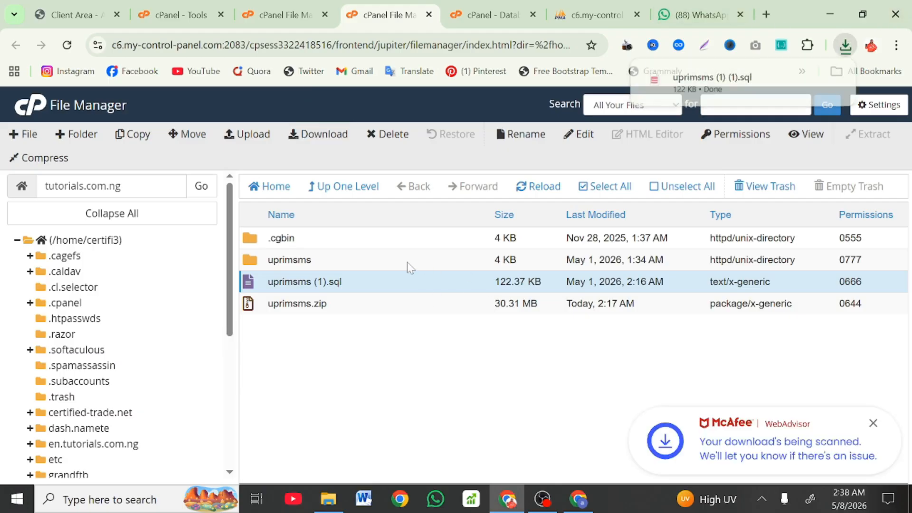
left_click(599, 186)
Step: Move assets, core, sql, .htaccess, index.php and robots.txt from uprimsms up into tutorials.com.ng
right_click(437, 284)
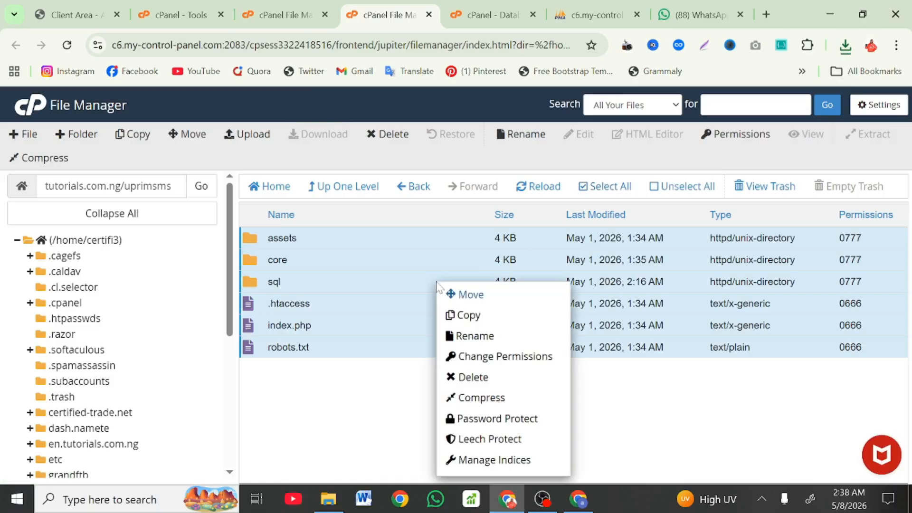
left_click(463, 295)
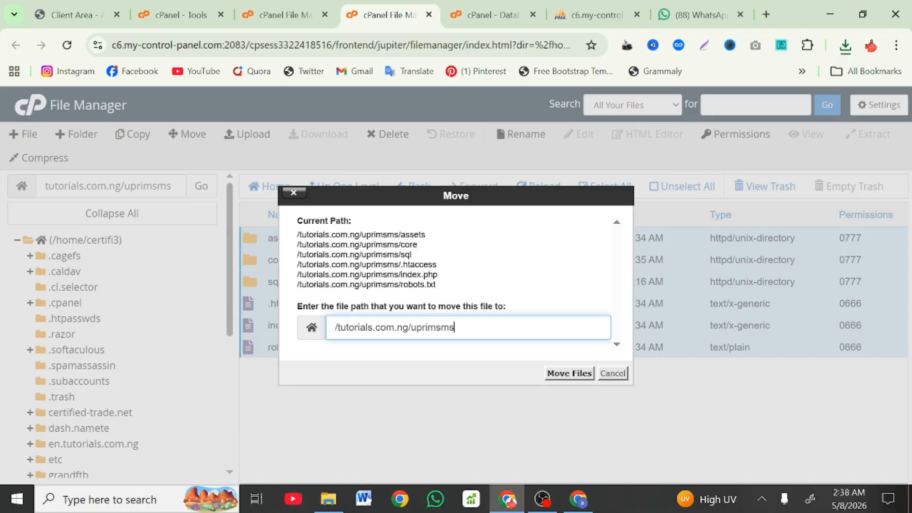
key("ctrl+shift+Left")
key("BackSpace")
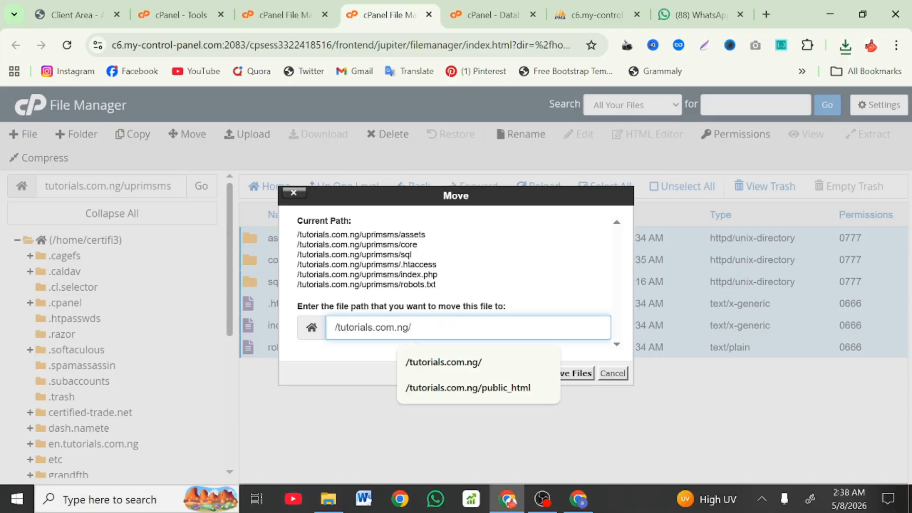
key("shift+Left")
key("shift+Left")
key("shift+Left")
key("shift+Left")
key("shift+Left")
key("shift+Left")
key("shift+Left")
key("shift+Left")
key("shift+Left")
key("shift+Left")
key("shift+Left")
key("shift+Left")
key("shift+Left")
key("shift+Left")
key("shift+Left")
key("shift+Left")
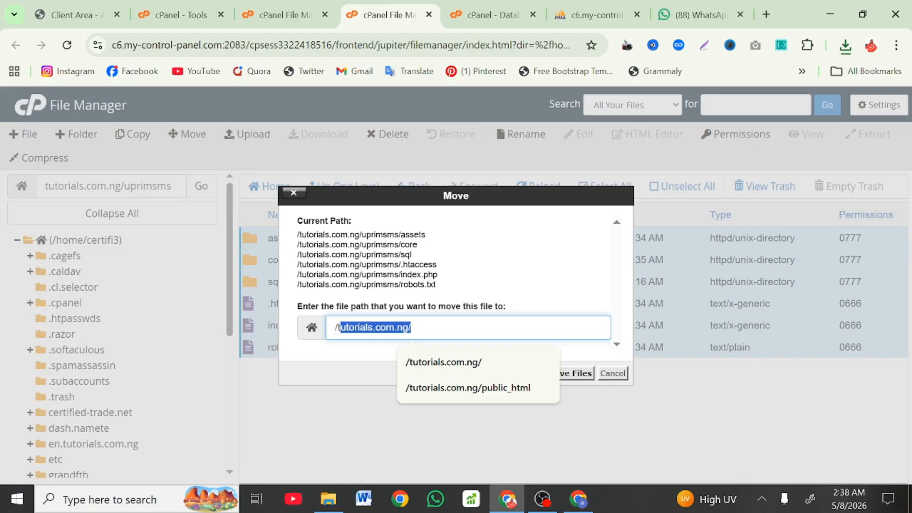
left_click(578, 370)
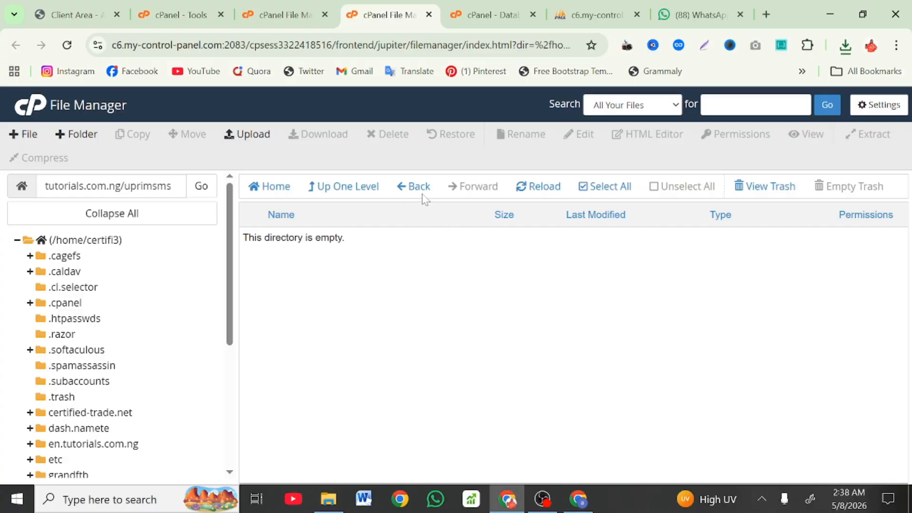
left_click(373, 190)
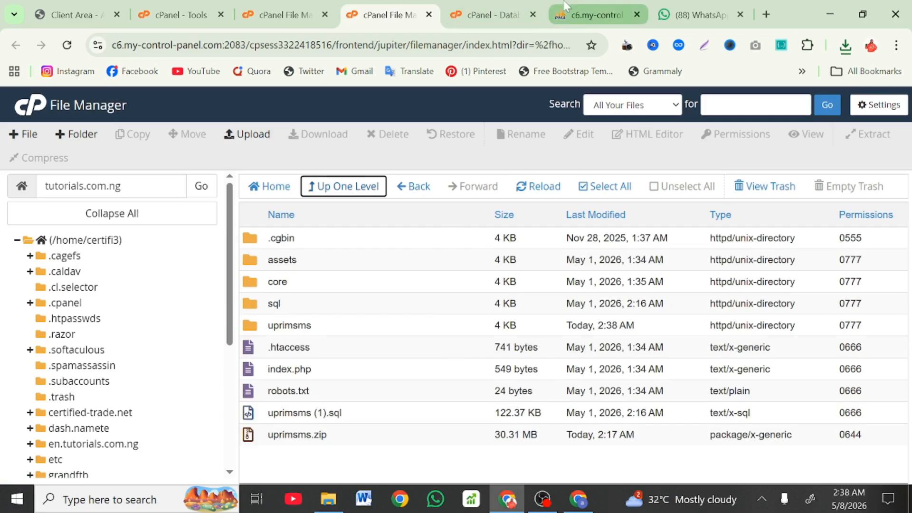
Step: Reload phpMyAdmin after the connection error and open Import for the certifi3_deleteme database
left_click(591, 15)
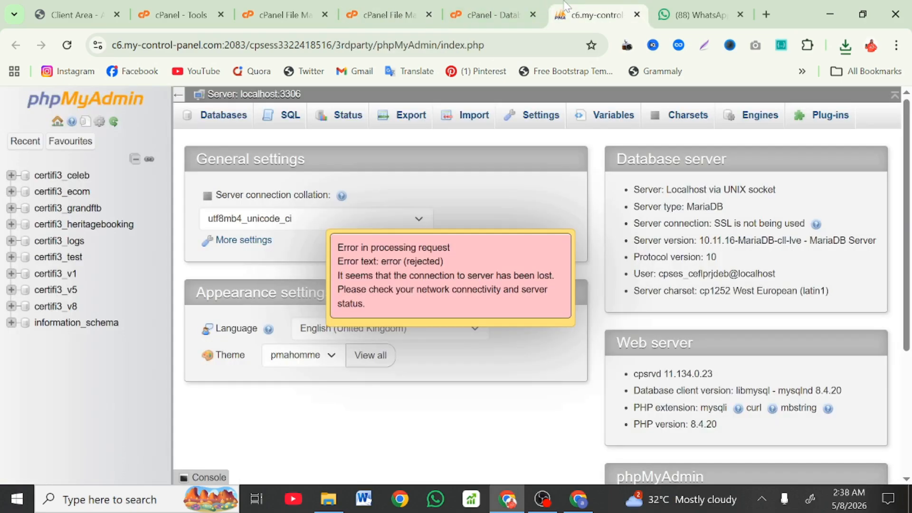
left_click(67, 45)
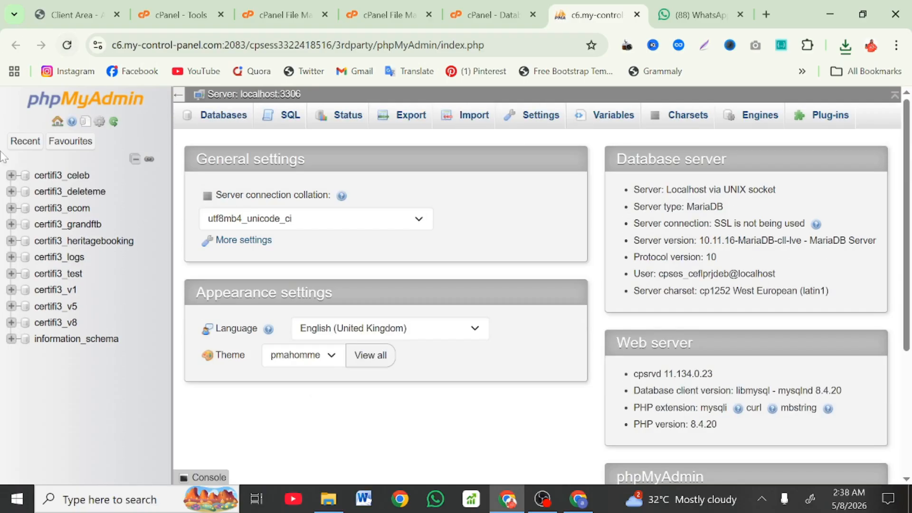
left_click(84, 193)
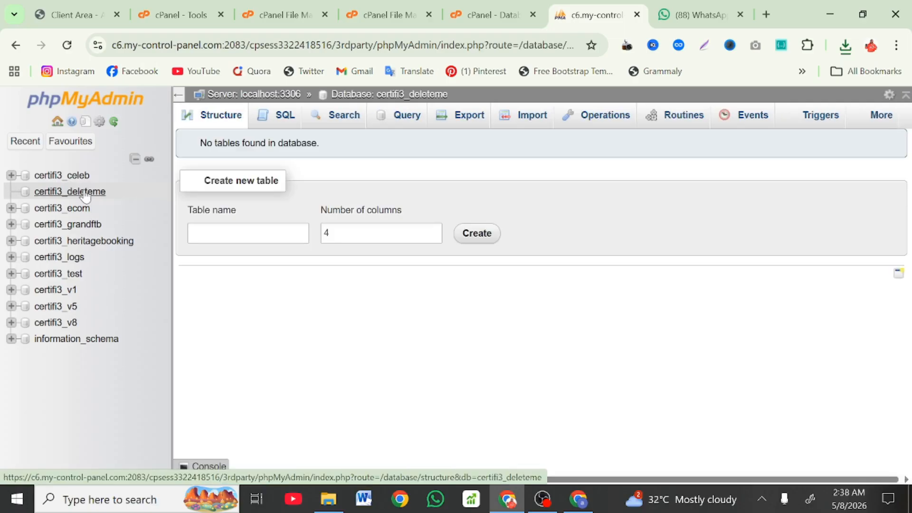
left_click(535, 116)
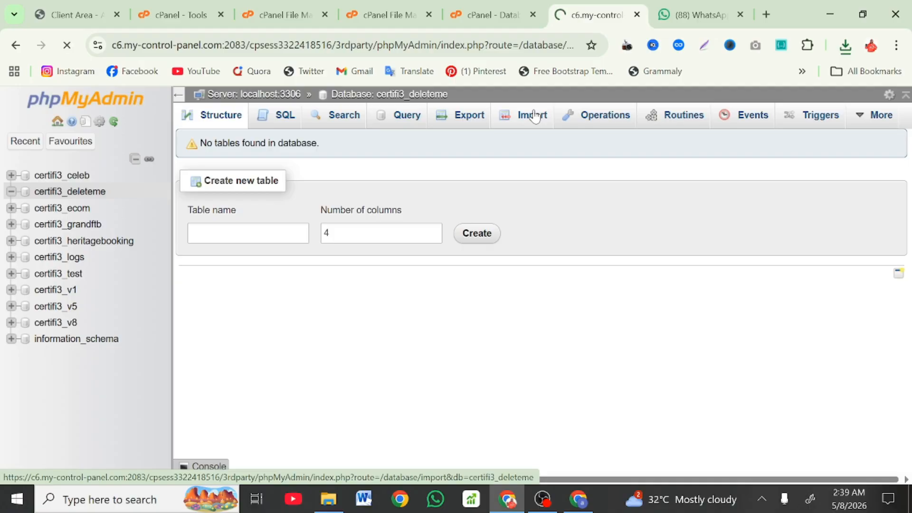
scroll(370, 318, "down", 3)
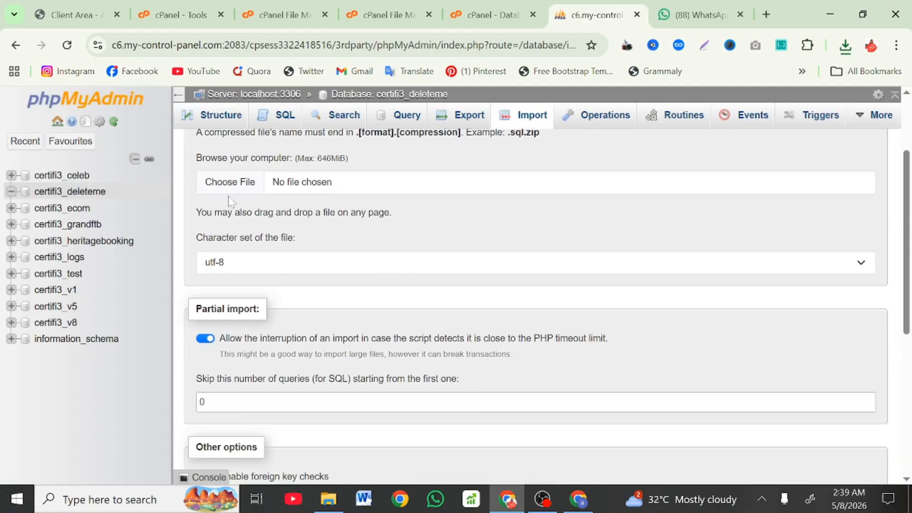
Step: Import uprimsms (1) (1).sql from the Downloads folder into certifi3_deleteme
left_click(252, 187)
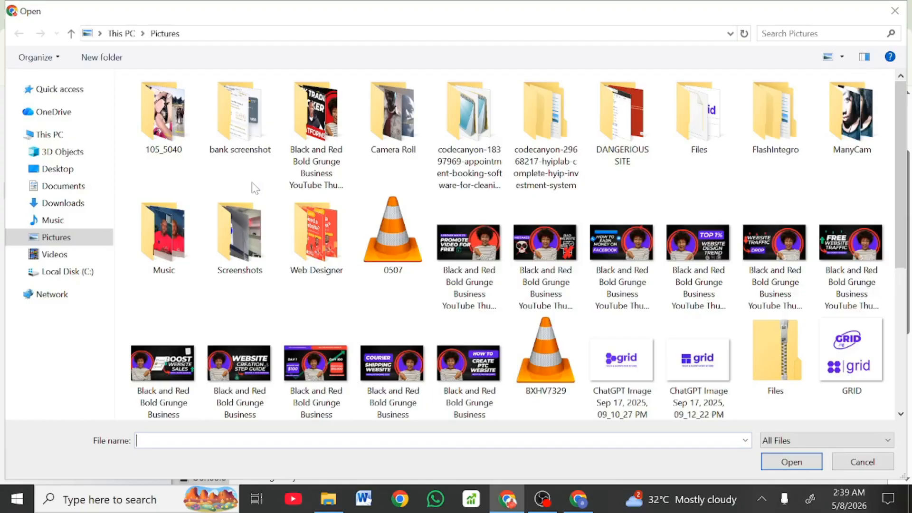
left_click(80, 210)
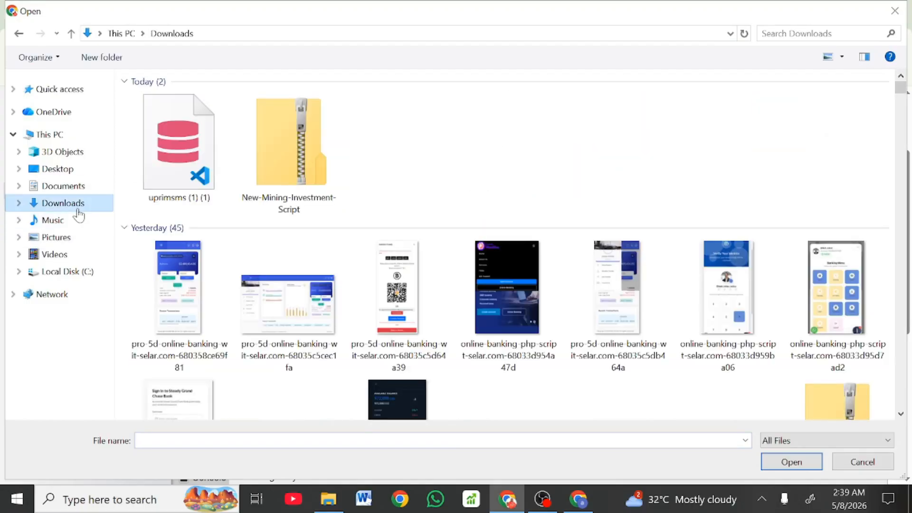
left_click(208, 164)
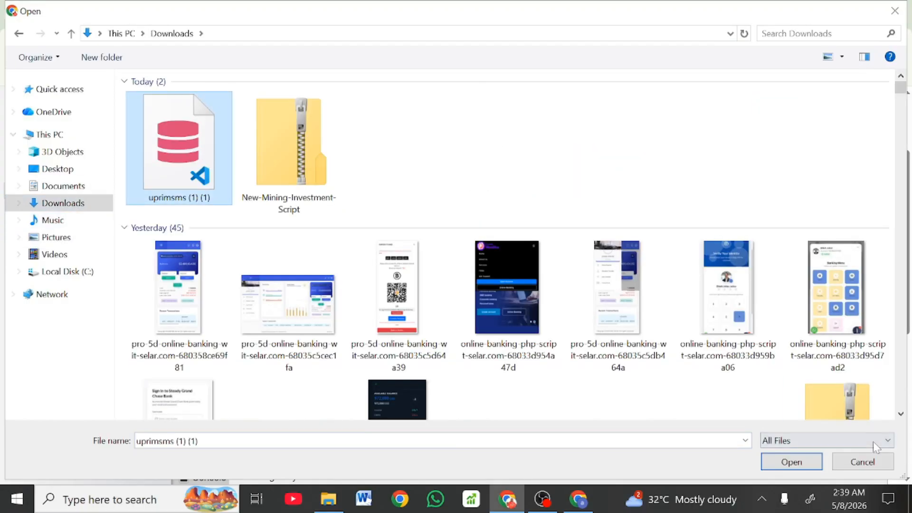
left_click(803, 464)
scroll(475, 338, "down", 5)
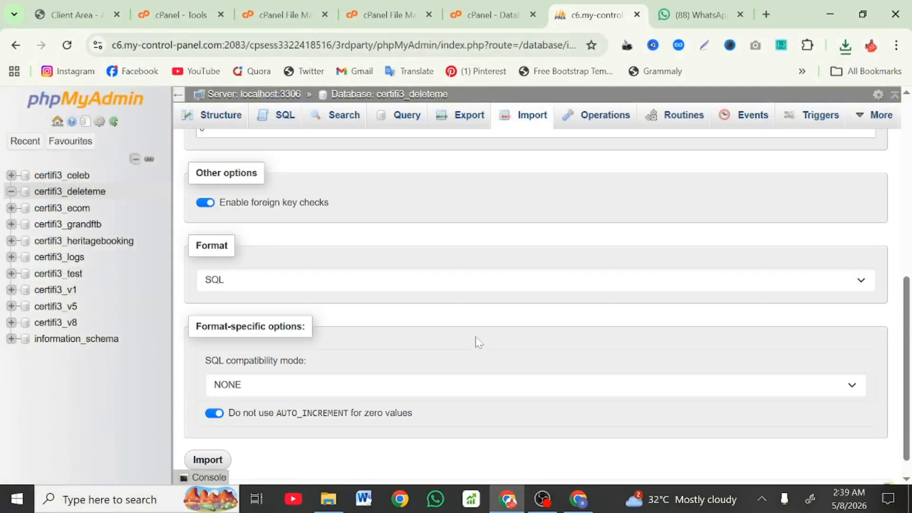
left_click(196, 446)
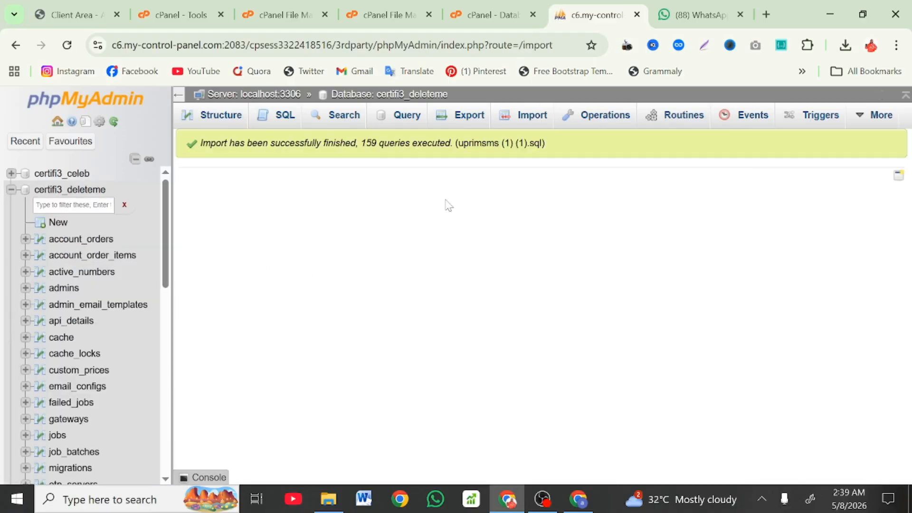
Step: Copy the database name certifi3_deleteme and open core/.env in the File Manager text editor
left_click(502, 7)
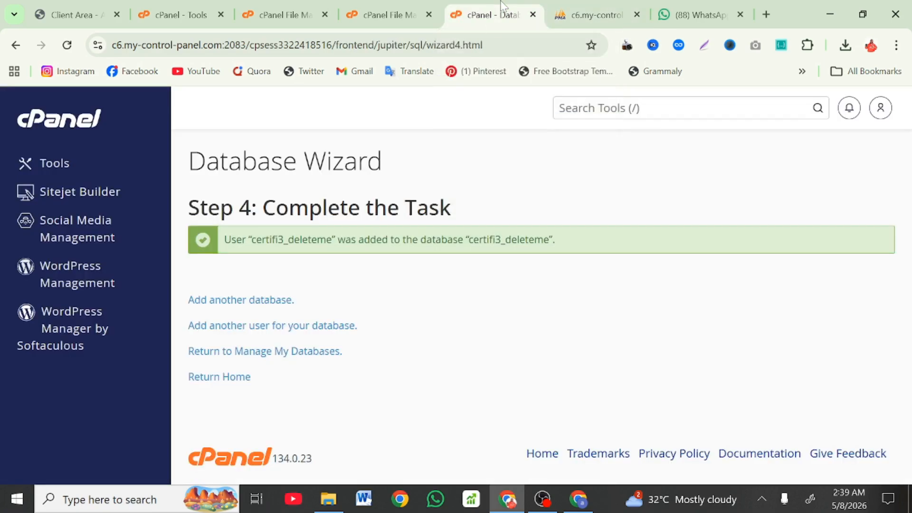
left_click_drag(550, 240, 473, 239)
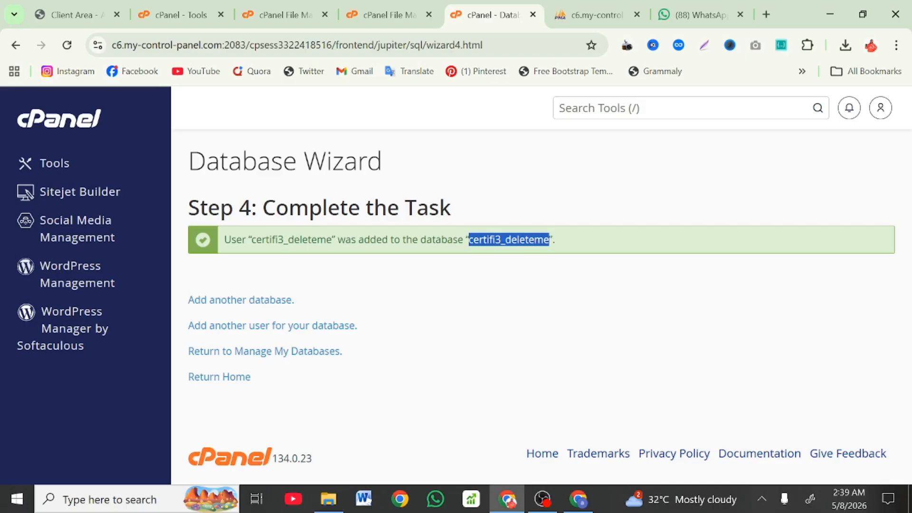
left_click(384, 7)
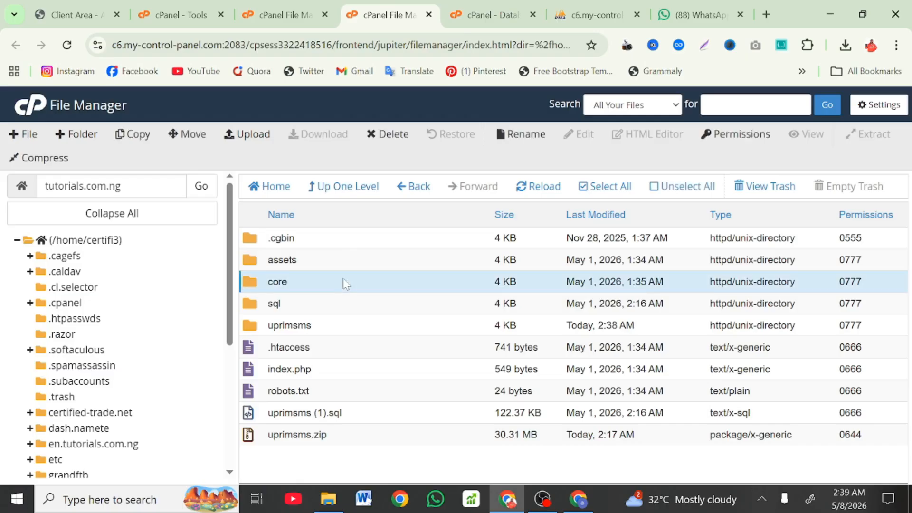
double_click(346, 282)
scroll(378, 383, "down", 1)
scroll(378, 382, "down", 1)
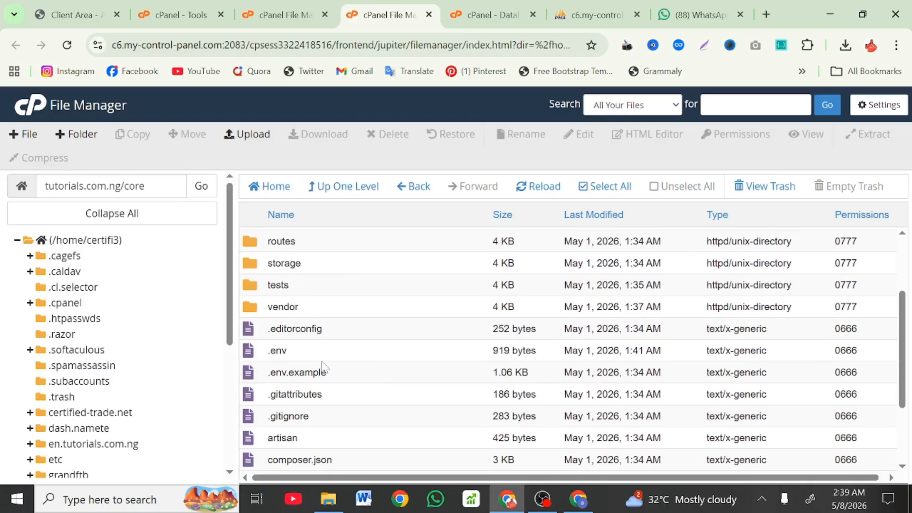
left_click(318, 357)
left_click(319, 365, "ctrl")
right_click(319, 364)
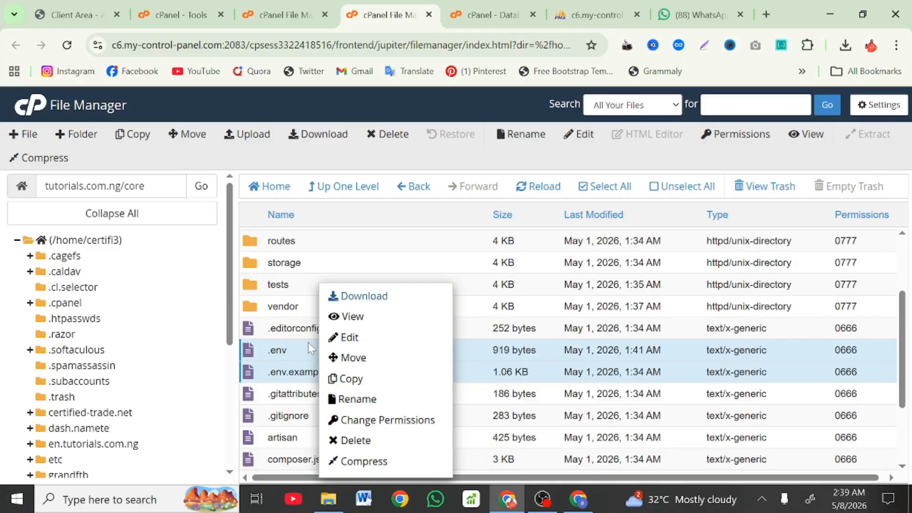
left_click(307, 342)
right_click(308, 342)
left_click(337, 339)
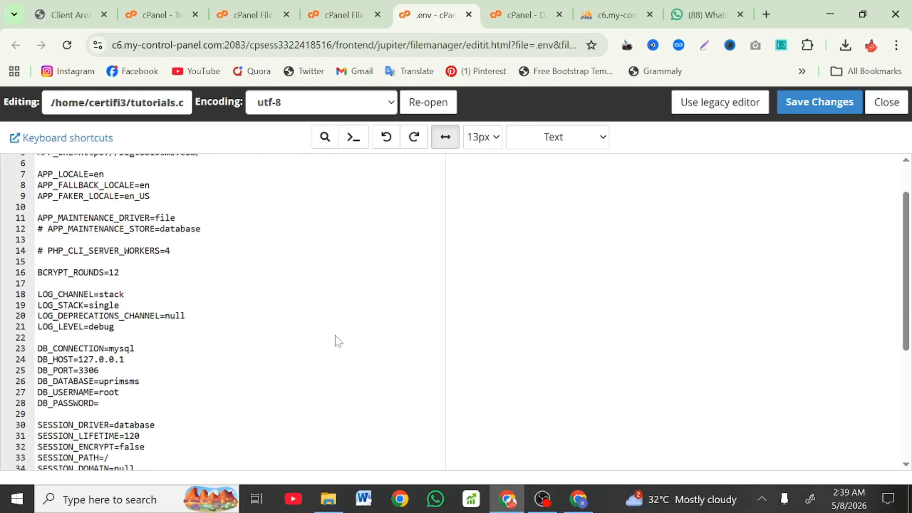
Step: Set DB_DATABASE and DB_USERNAME to certifi3_deleteme and fill in the DB_PASSWORD value
left_click(334, 336)
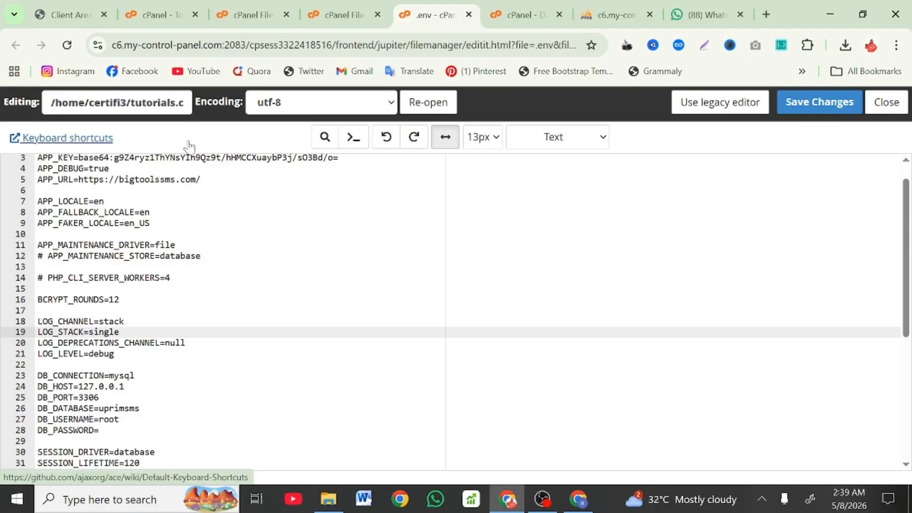
scroll(451, 313, "down", 2)
scroll(451, 314, "down", 3)
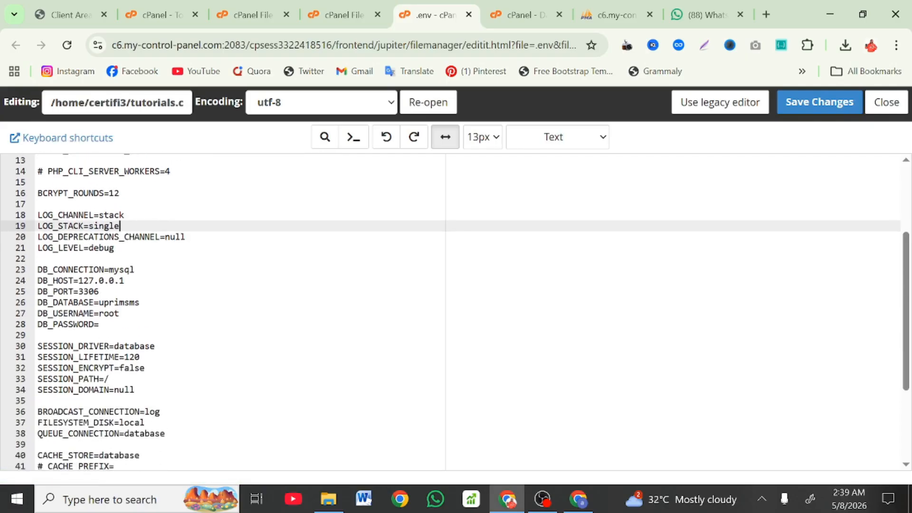
left_click_drag(140, 300, 104, 300)
key("BackSpace")
key("BackSpace")
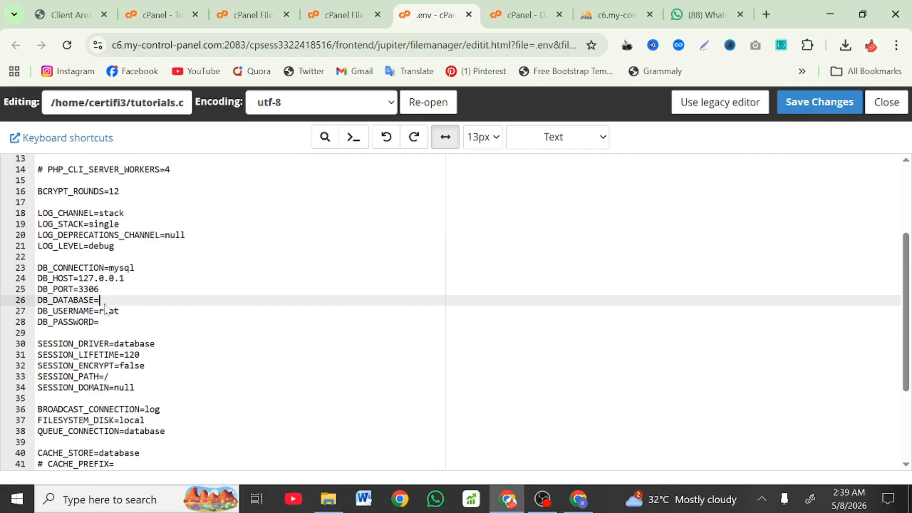
type("certifi3_deleteme")
left_click_drag(119, 310, 105, 311)
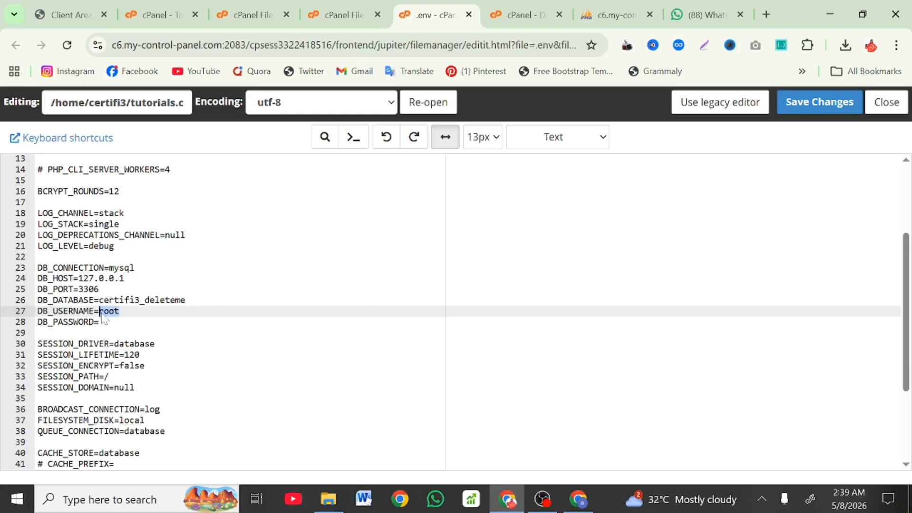
key("BackSpace")
type("certifi3_deleteme")
left_click(99, 322)
key("ctrl+v")
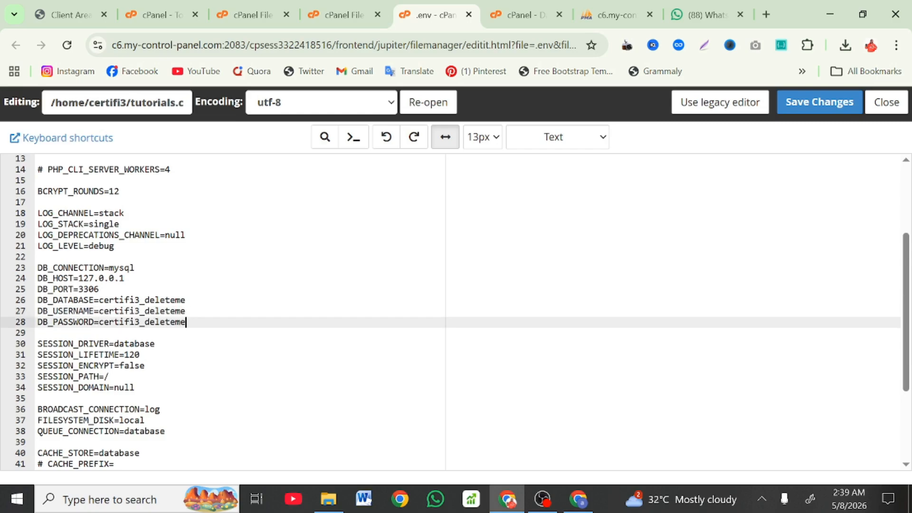
Step: Replace the APP_URL address bigtoolssms.com with tutorials.com.ng and save the .env file
left_click(326, 4)
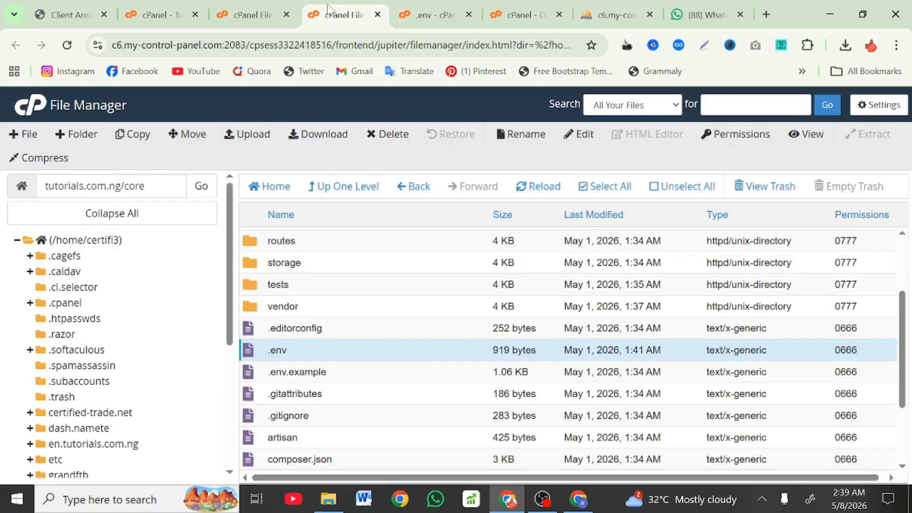
left_click_drag(121, 185, 21, 193)
key("ctrl+c")
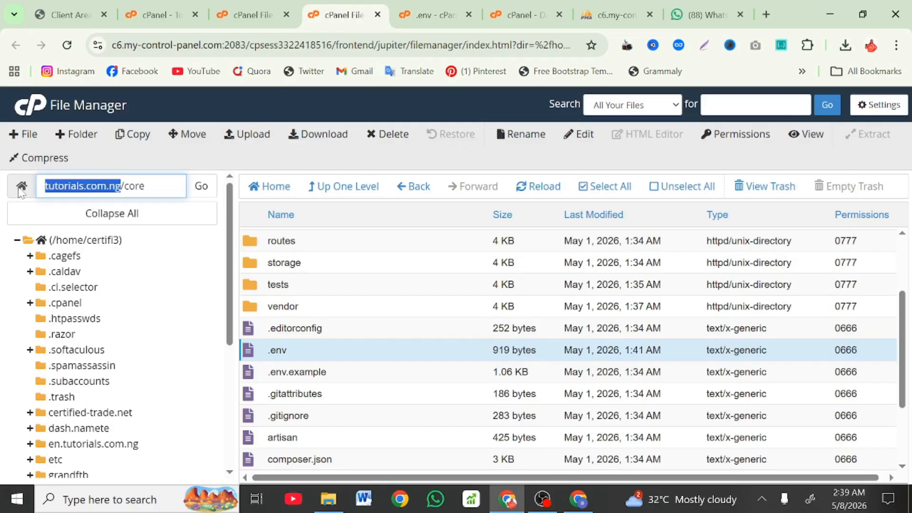
left_click(413, 6)
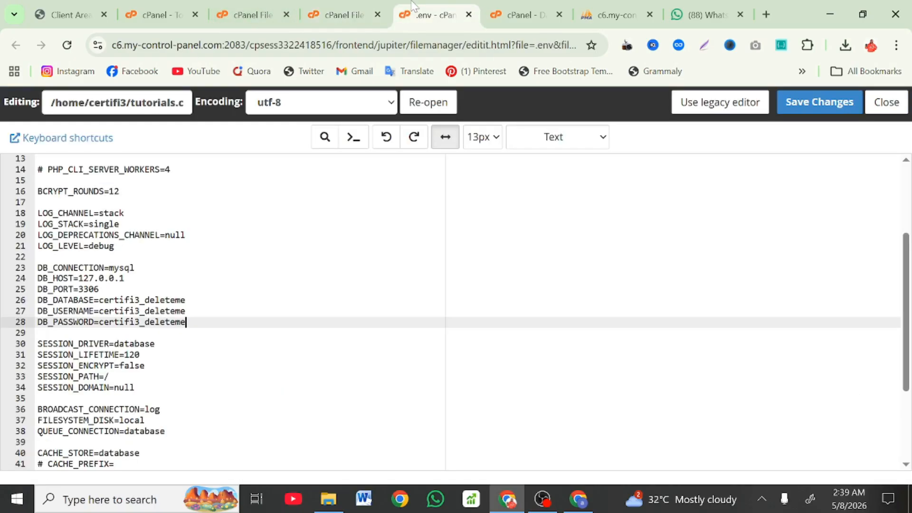
scroll(452, 313, "up", 2)
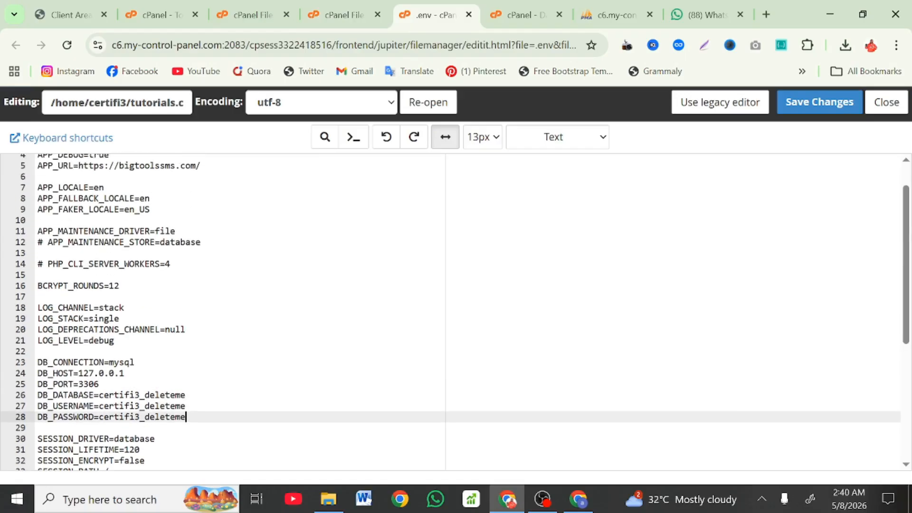
left_click_drag(202, 165, 120, 166)
key("ctrl+v")
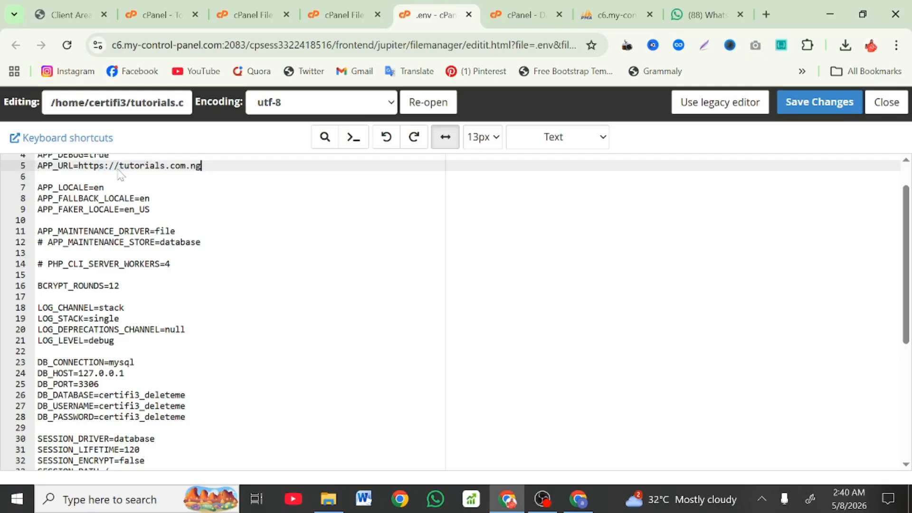
left_click(820, 102)
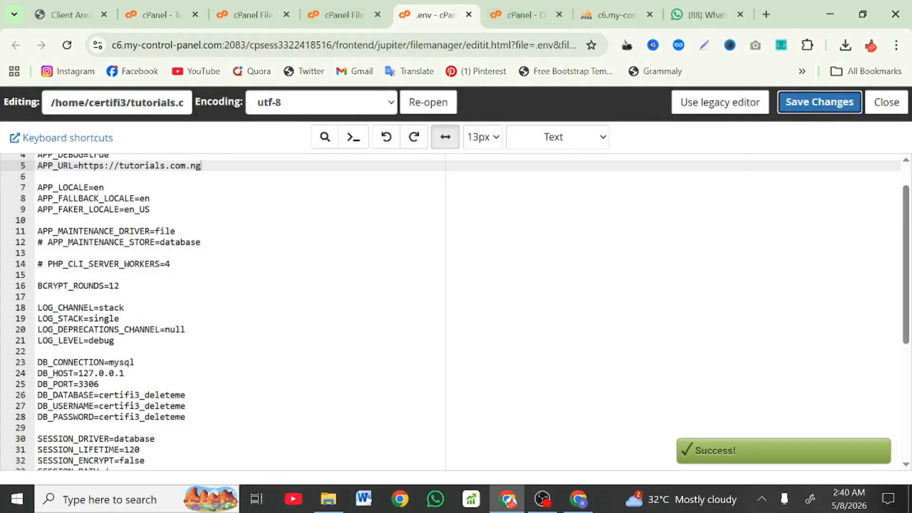
left_click_drag(202, 166, 89, 166)
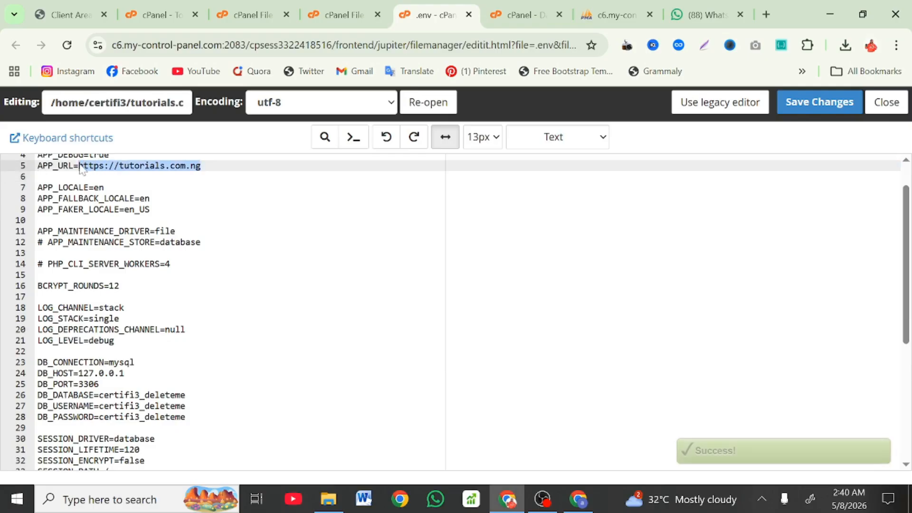
Step: Load tutorials.com.ng in a new tab and highlight the required PHP version >= 8.2.0 in the Composer error
left_click(766, 15)
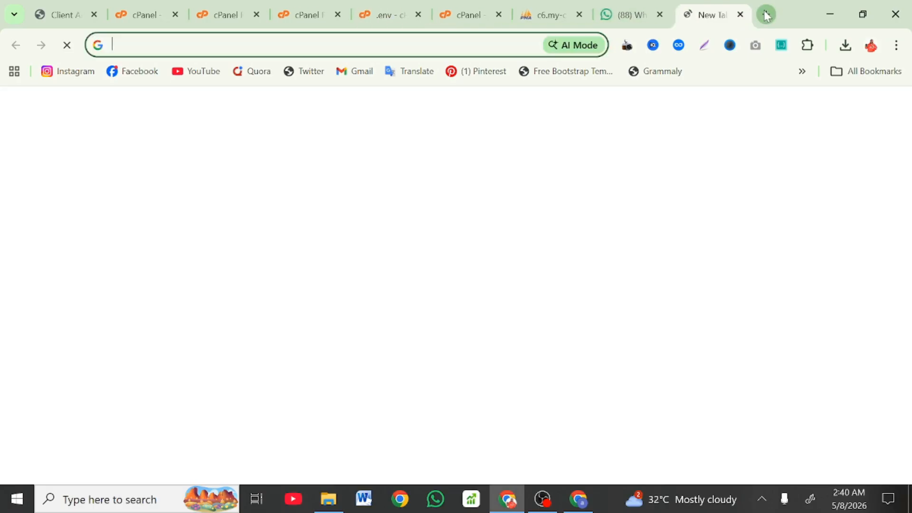
type("https://tutorials.com.ng")
key("Return")
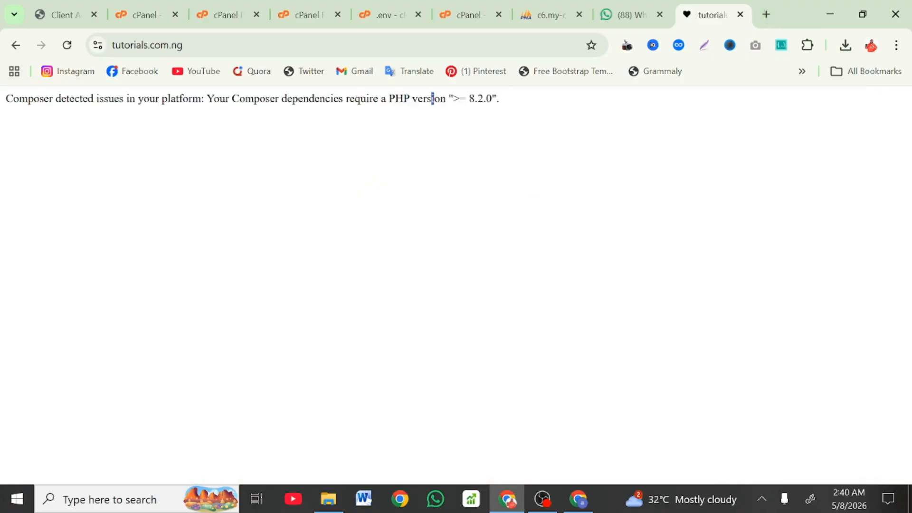
left_click_drag(433, 98, 500, 99)
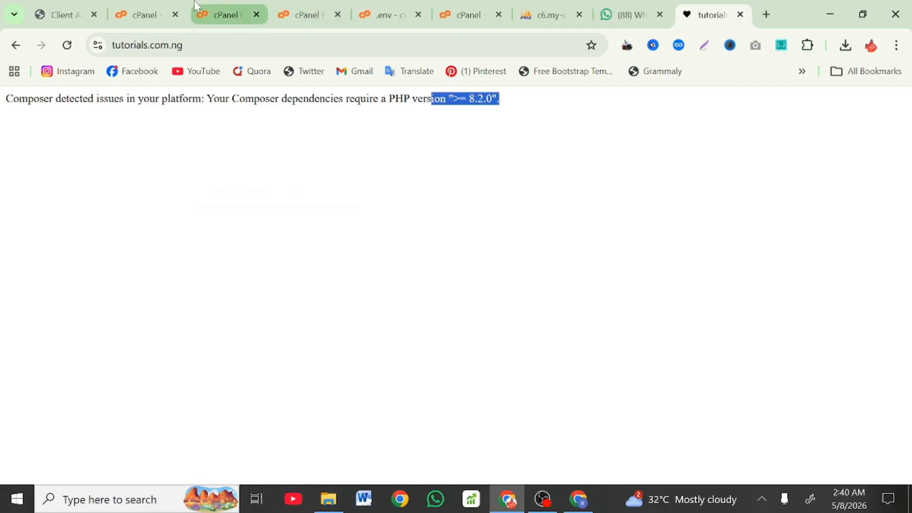
Step: Find the PHP tools in cPanel and open MultiPHP Manager in a new tab
left_click(162, 6)
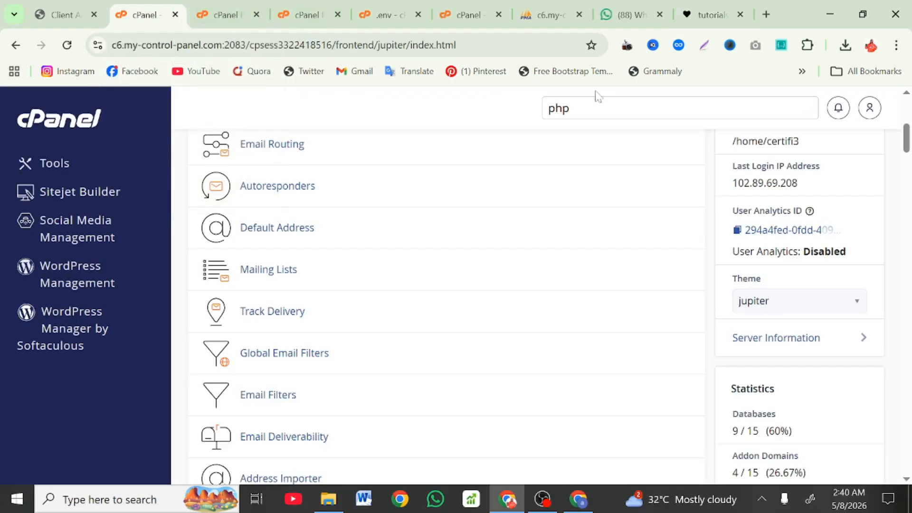
left_click(570, 108)
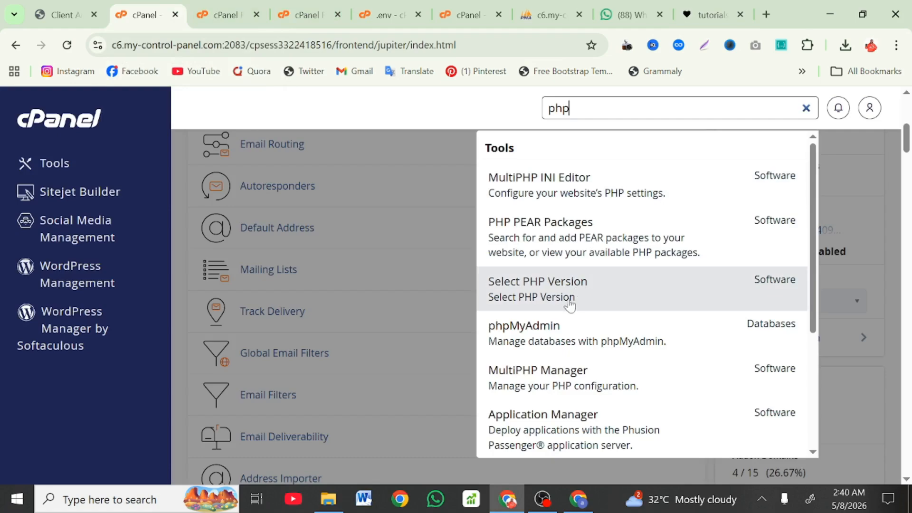
right_click(564, 384)
left_click(626, 197)
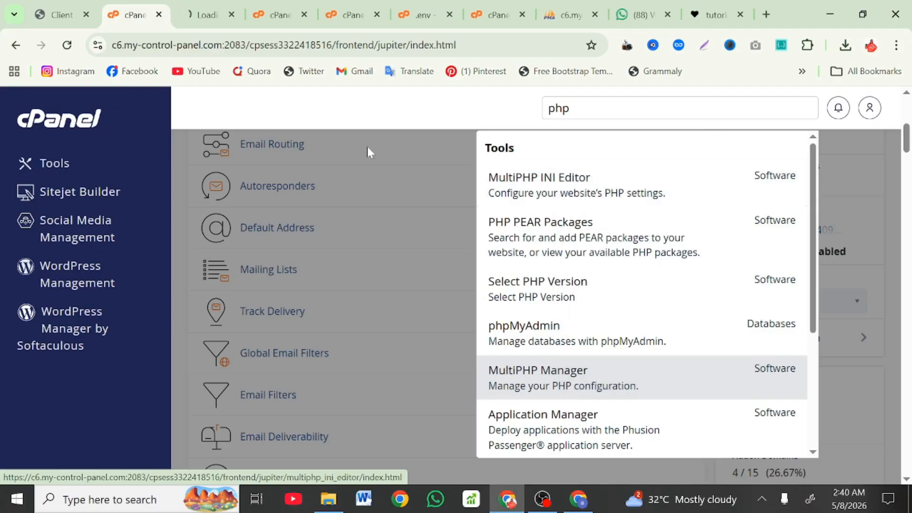
left_click(203, 21)
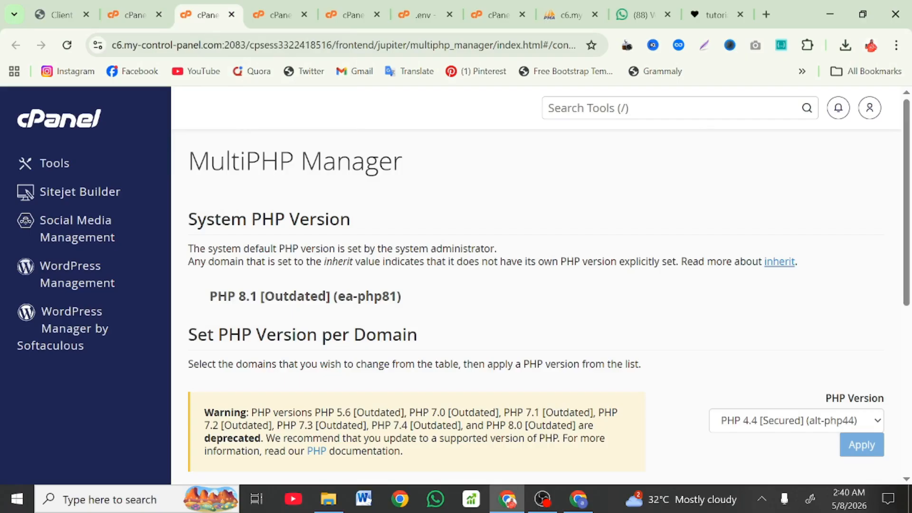
Step: Apply PHP 8.2 (ea-php82) to the tutorials.com.ng domain
scroll(366, 298, "down", 4)
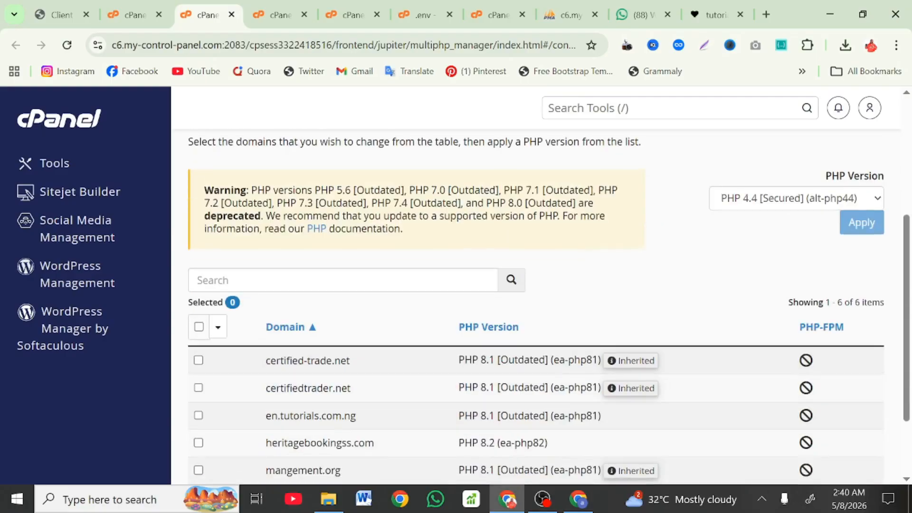
scroll(366, 299, "down", 2)
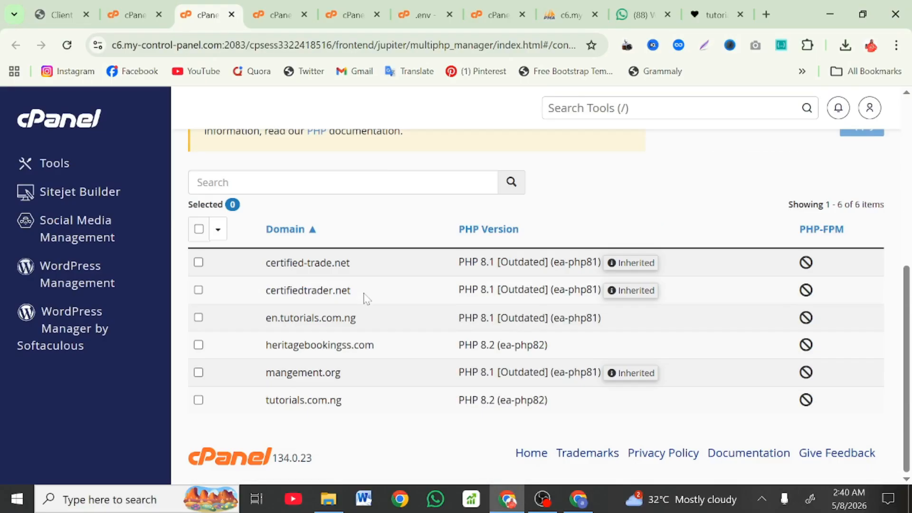
left_click(199, 400)
scroll(200, 401, "up", 6)
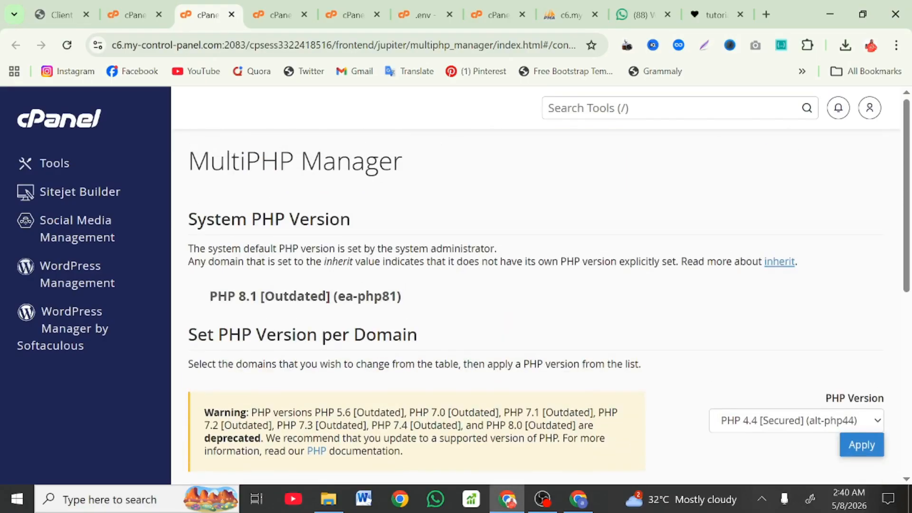
left_click(795, 427)
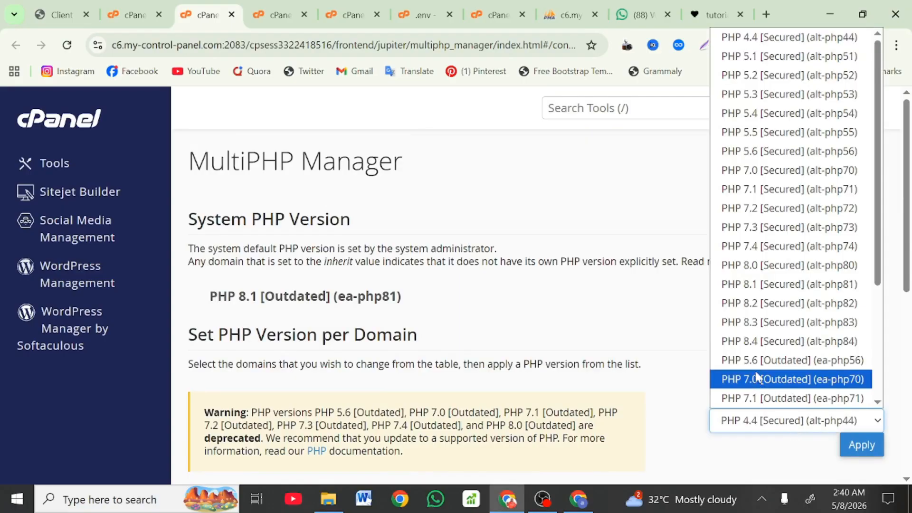
scroll(752, 377, "down", 3)
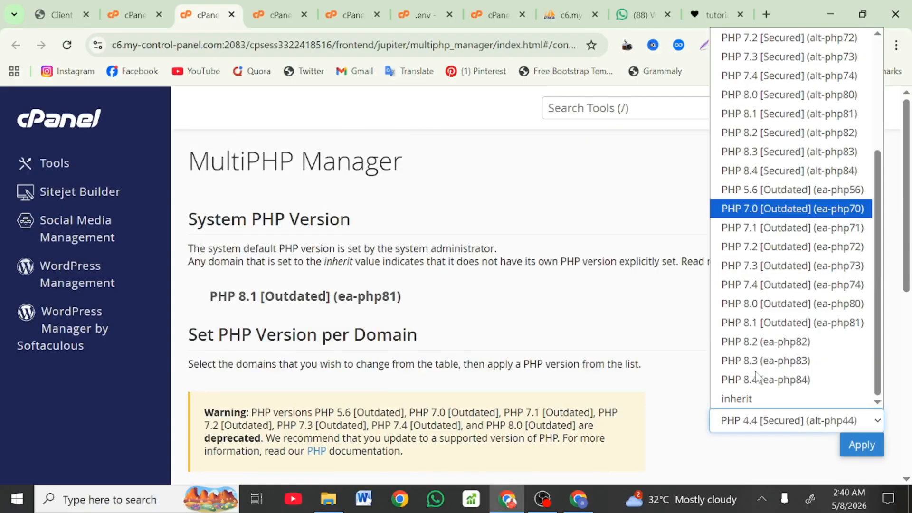
left_click(756, 343)
left_click(862, 448)
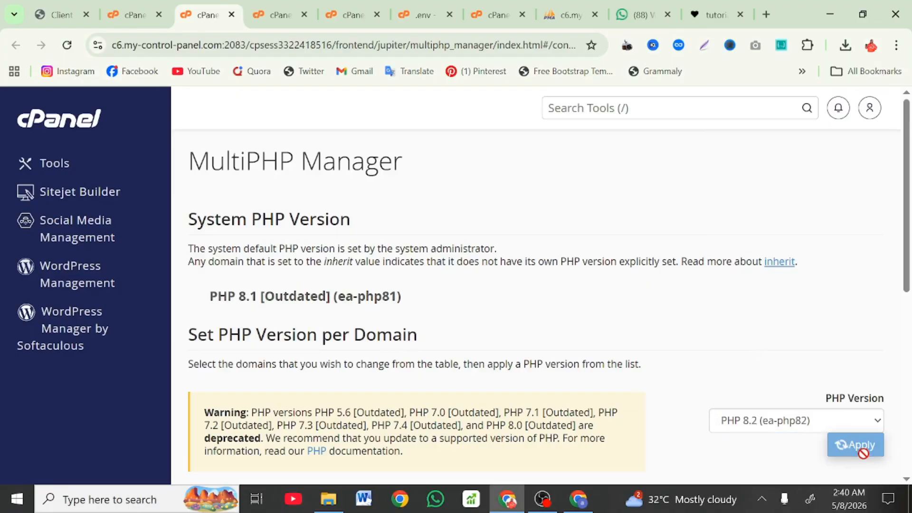
scroll(679, 411, "down", 6)
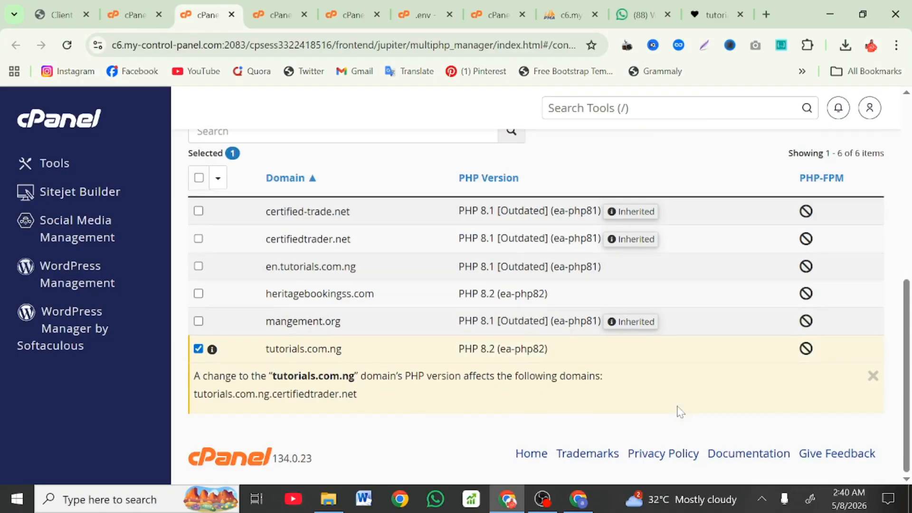
scroll(688, 451, "up", 6)
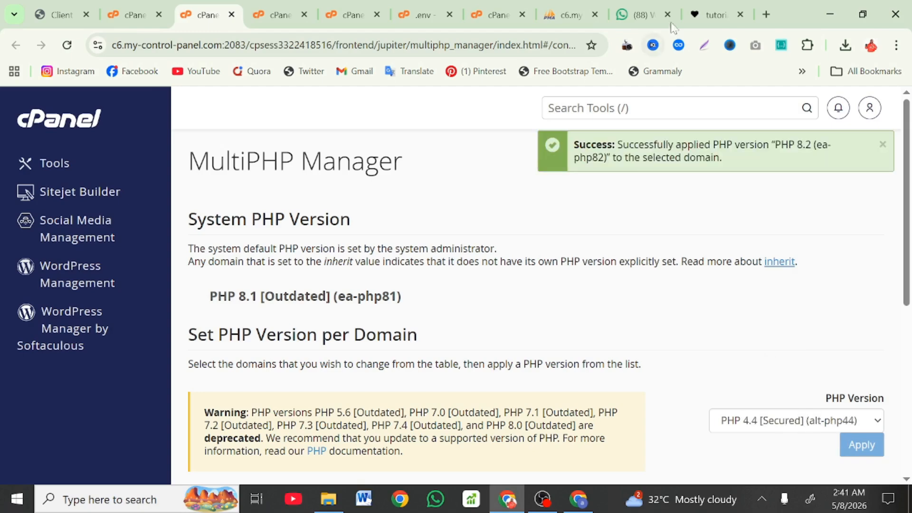
left_click(726, 7)
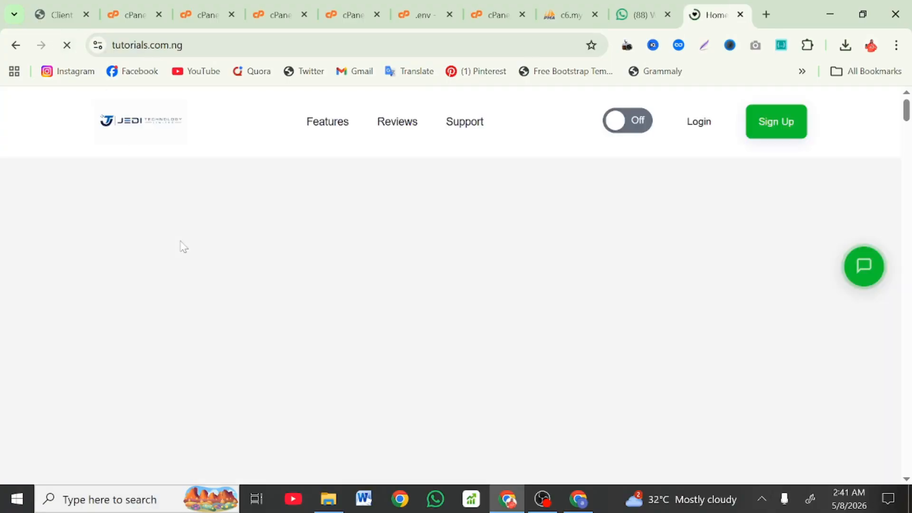
Step: Browse the live tutorials.com.ng landing page, opening and closing its chat contact options
scroll(183, 246, "down", 10)
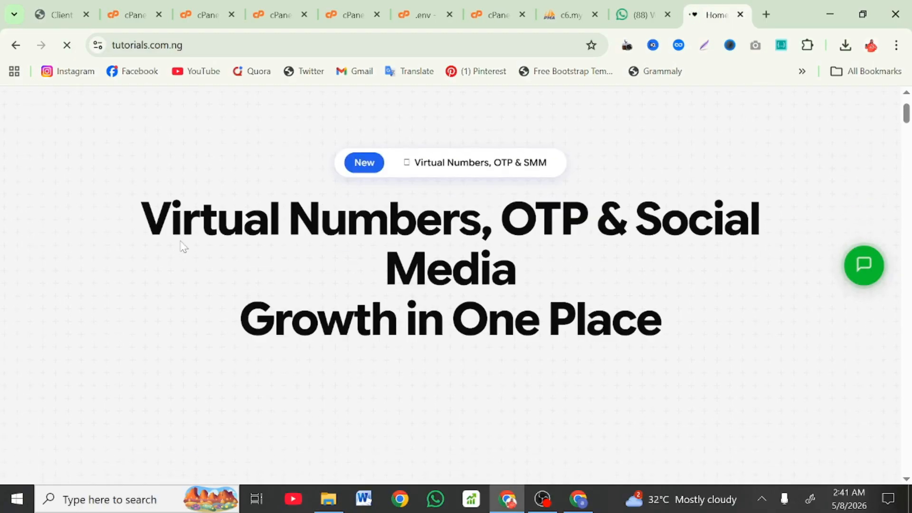
scroll(182, 246, "down", 10)
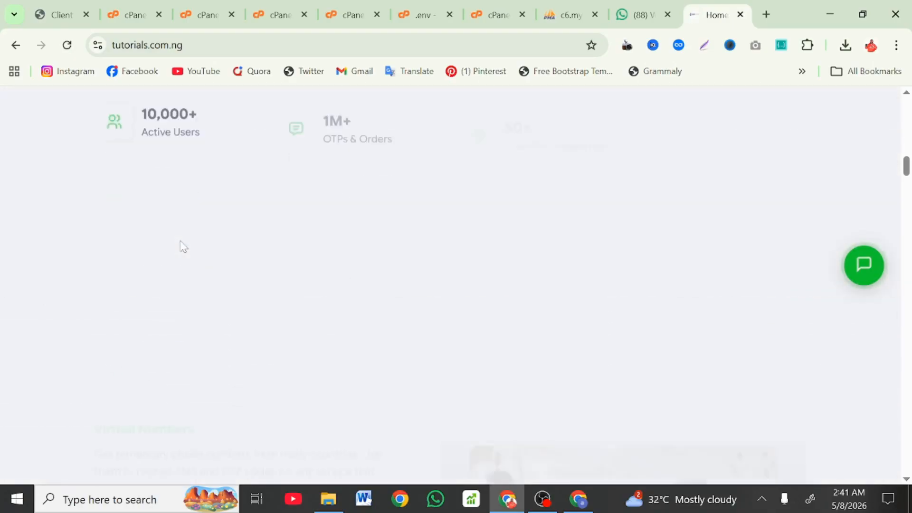
scroll(183, 246, "down", 10)
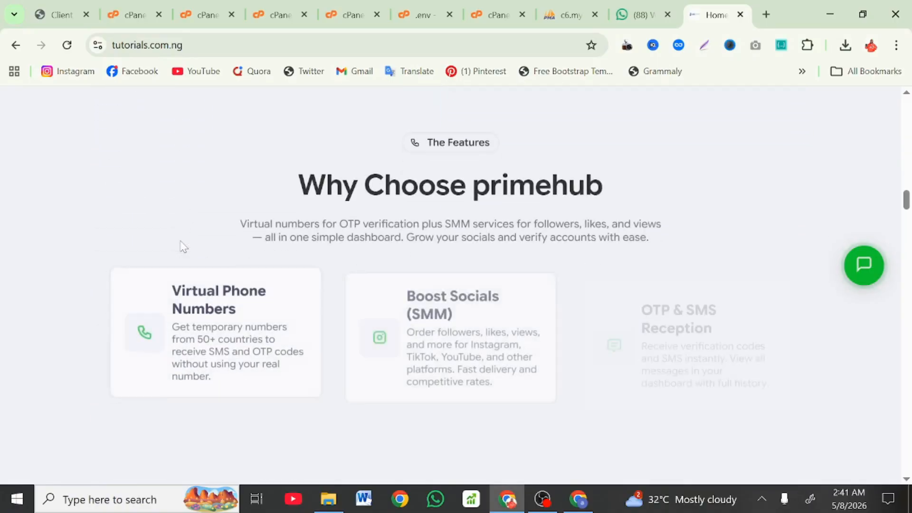
scroll(183, 246, "down", 8)
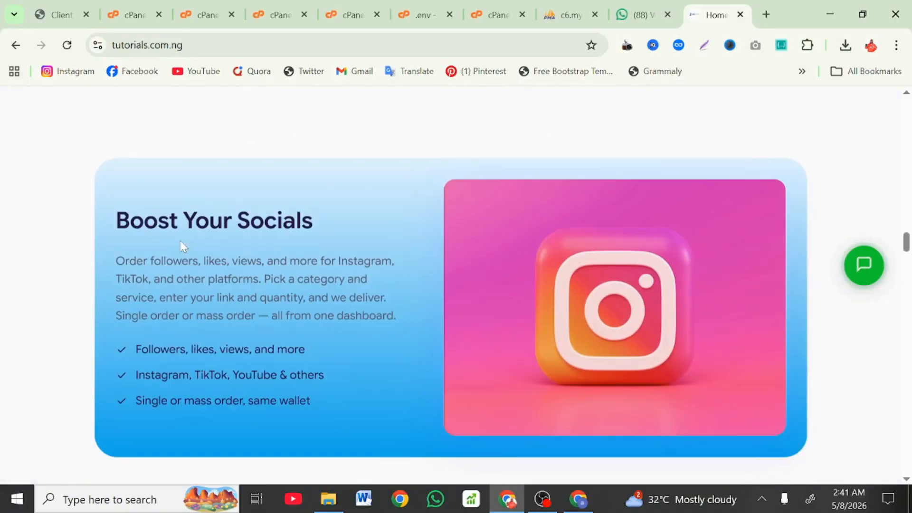
scroll(118, 285, "down", 8)
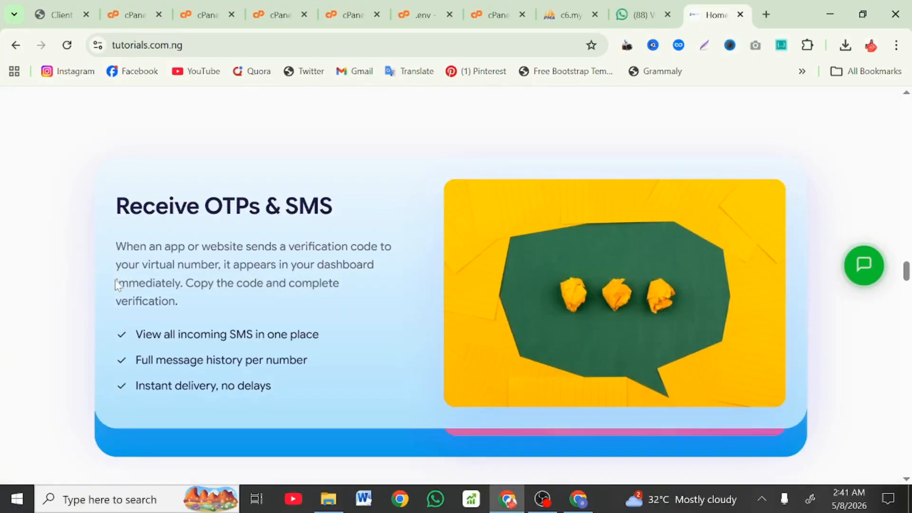
scroll(115, 283, "down", 10)
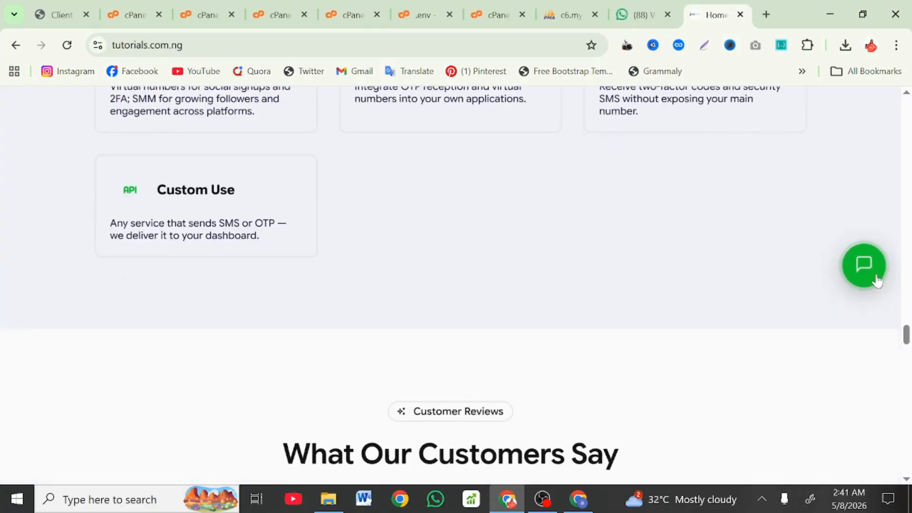
left_click(873, 279)
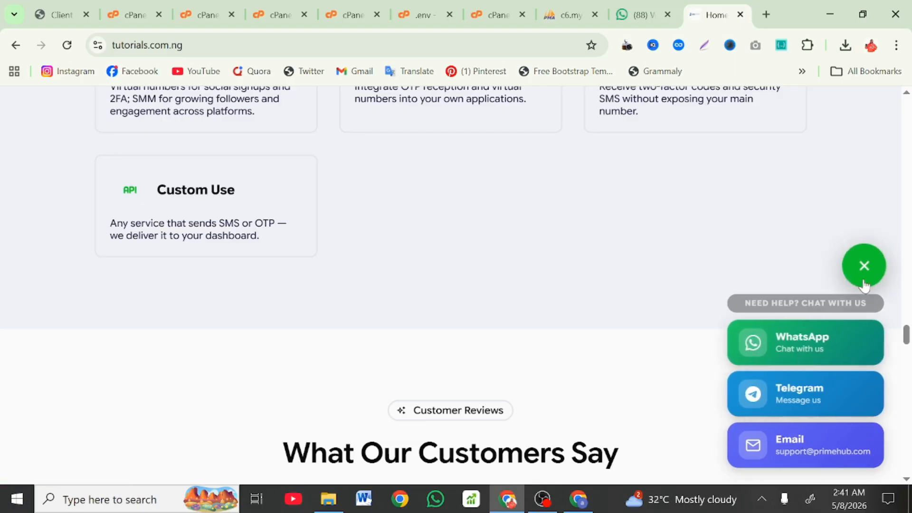
left_click(864, 266)
scroll(587, 294, "down", 15)
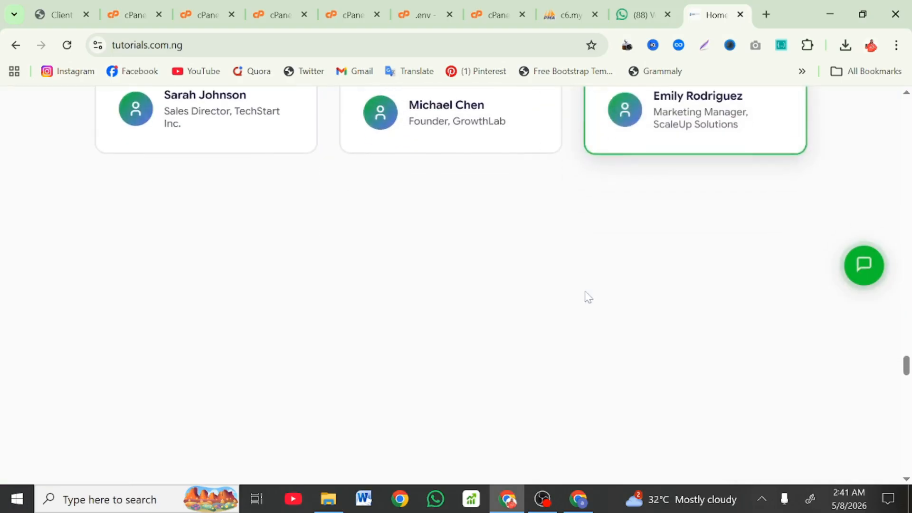
scroll(585, 294, "down", 9)
scroll(586, 293, "up", 9)
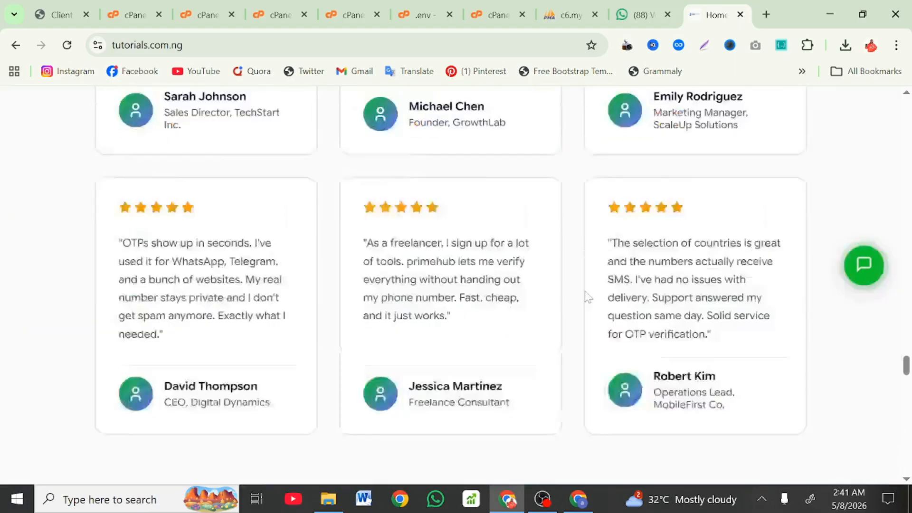
scroll(587, 295, "up", 15)
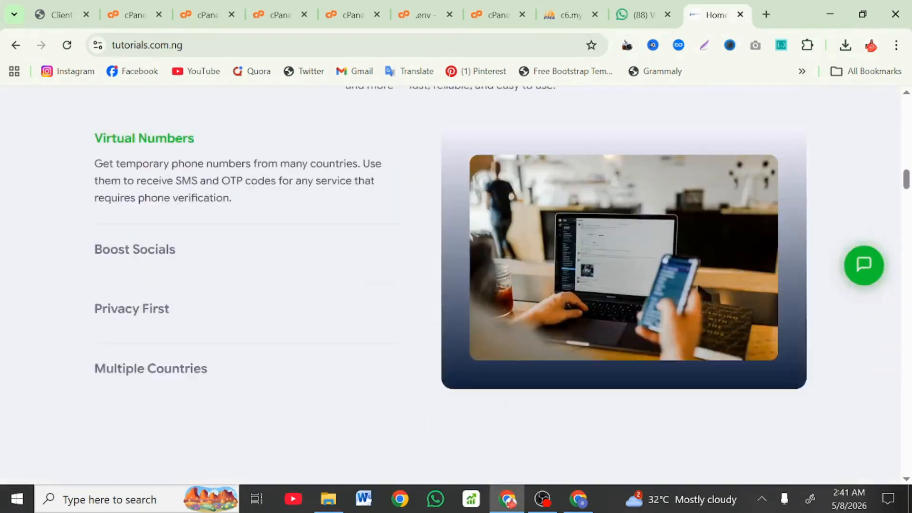
scroll(587, 295, "up", 15)
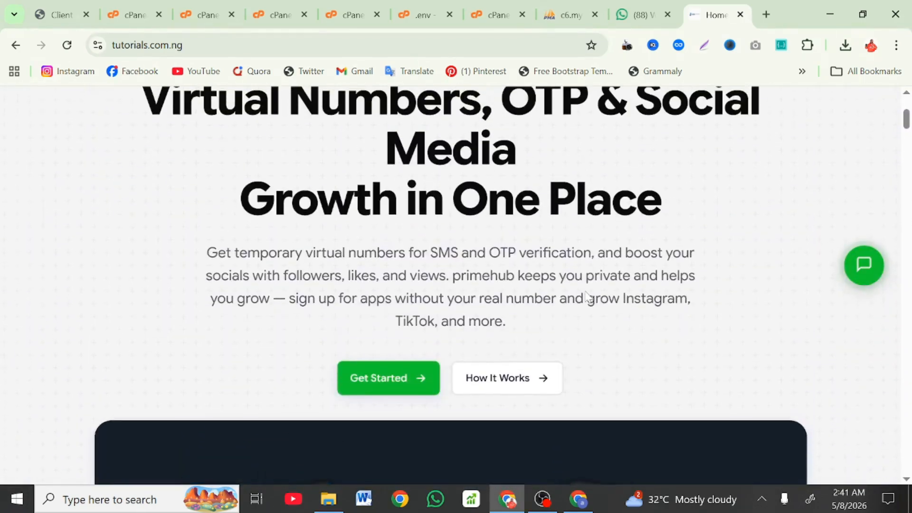
scroll(586, 297, "up", 3)
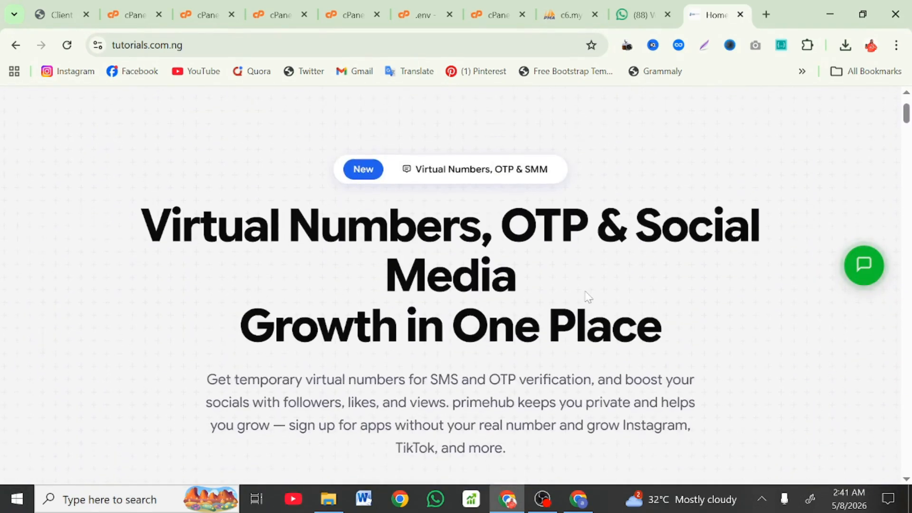